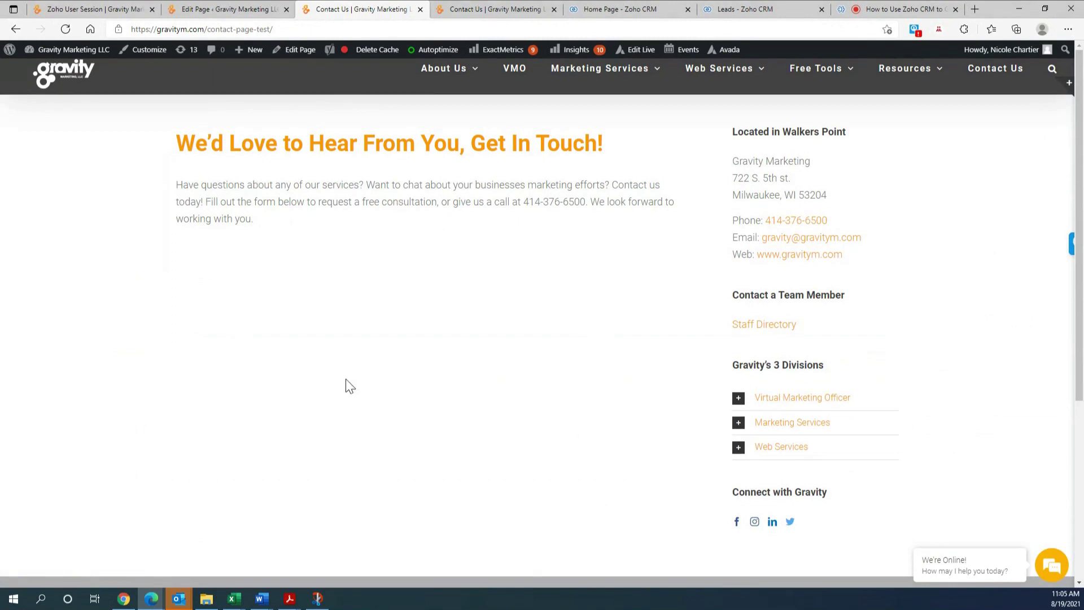
- Switch from the WordPress contact test page to the 'Home Page - Zoho CRM' tab
click(601, 8)
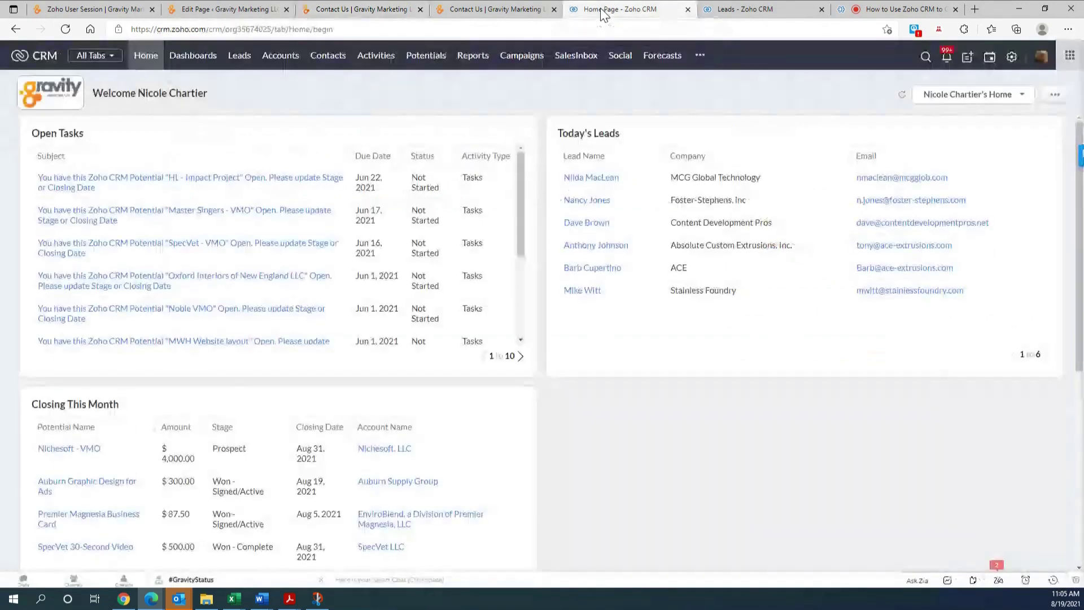
- Open the New Form dialog from the Webforms page under Setup's Developer Space
click(1012, 61)
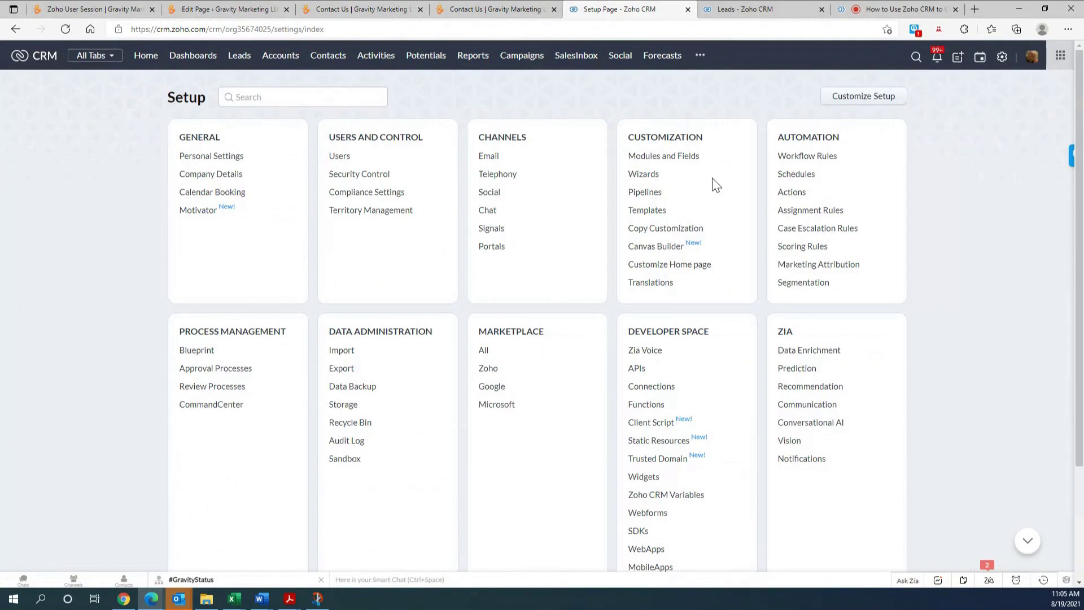
scroll(702, 279, down, 2)
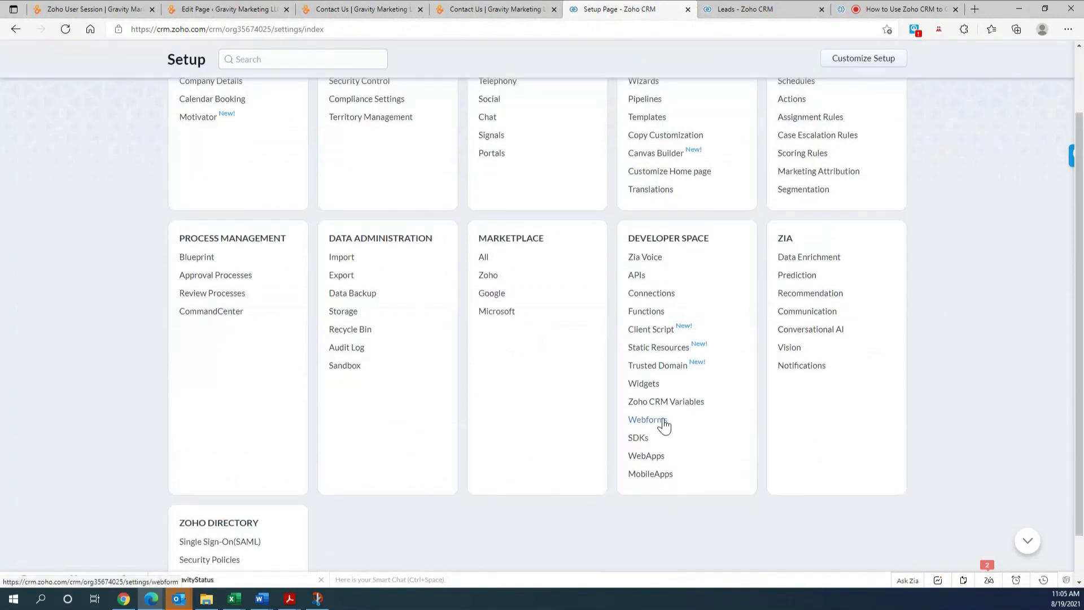
click(664, 420)
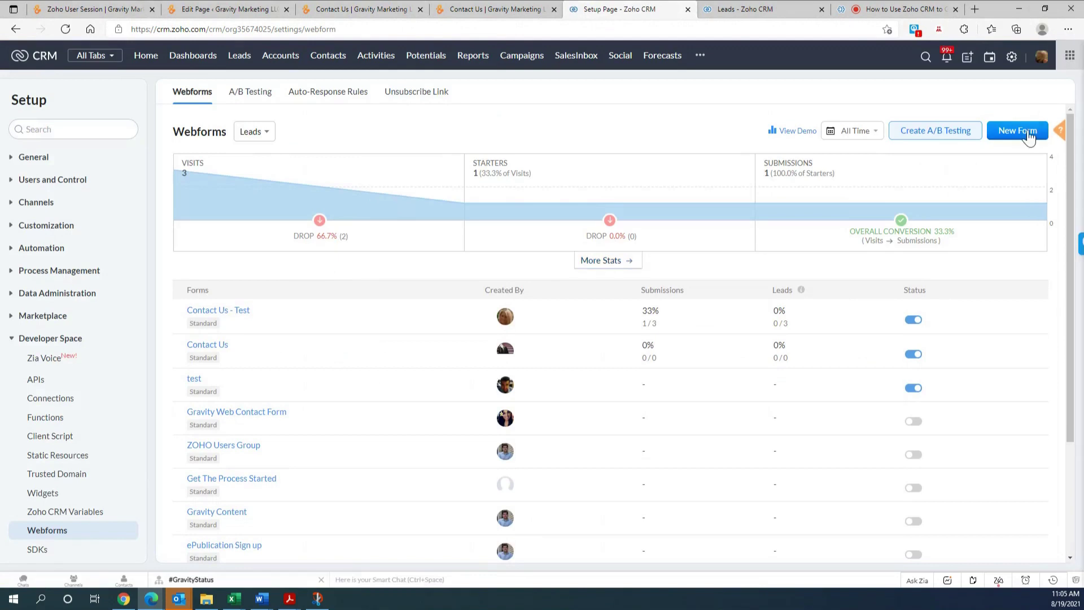
click(1018, 130)
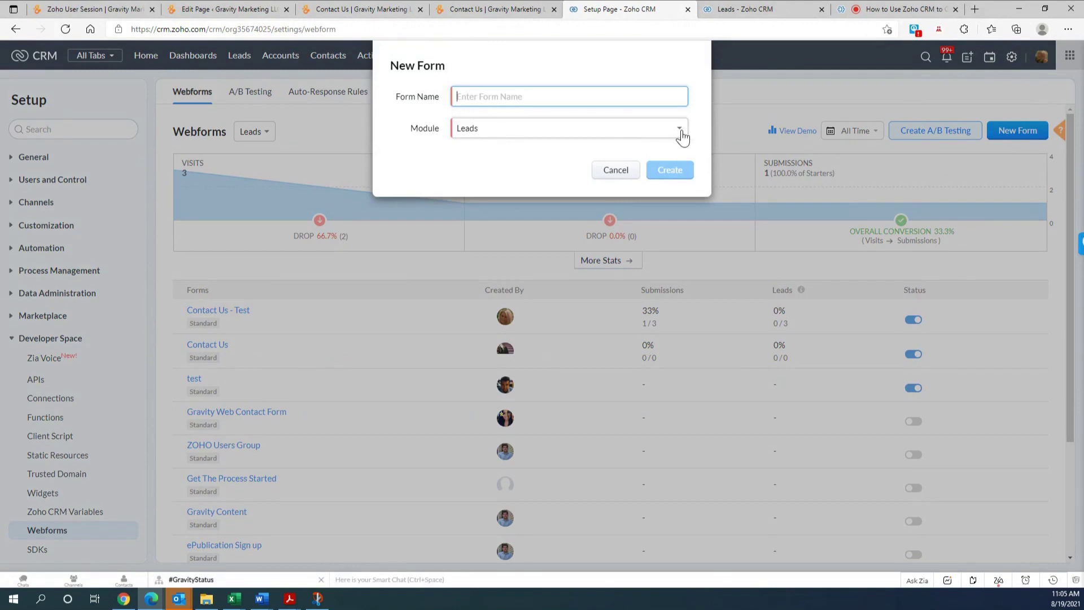
- Create a Leads-module webform named 'Contact - Test'
click(682, 133)
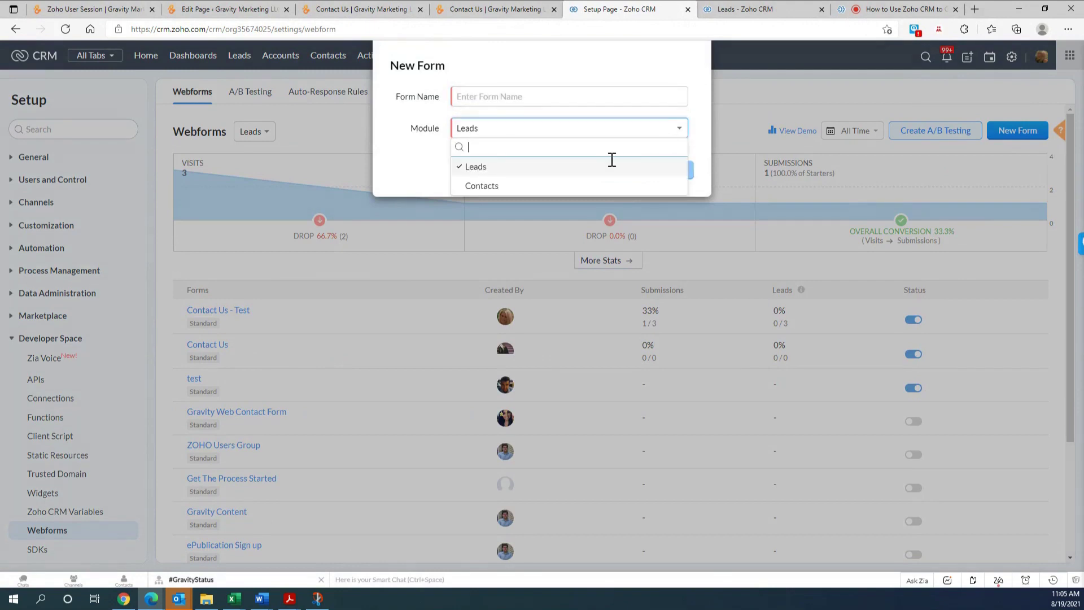
click(581, 167)
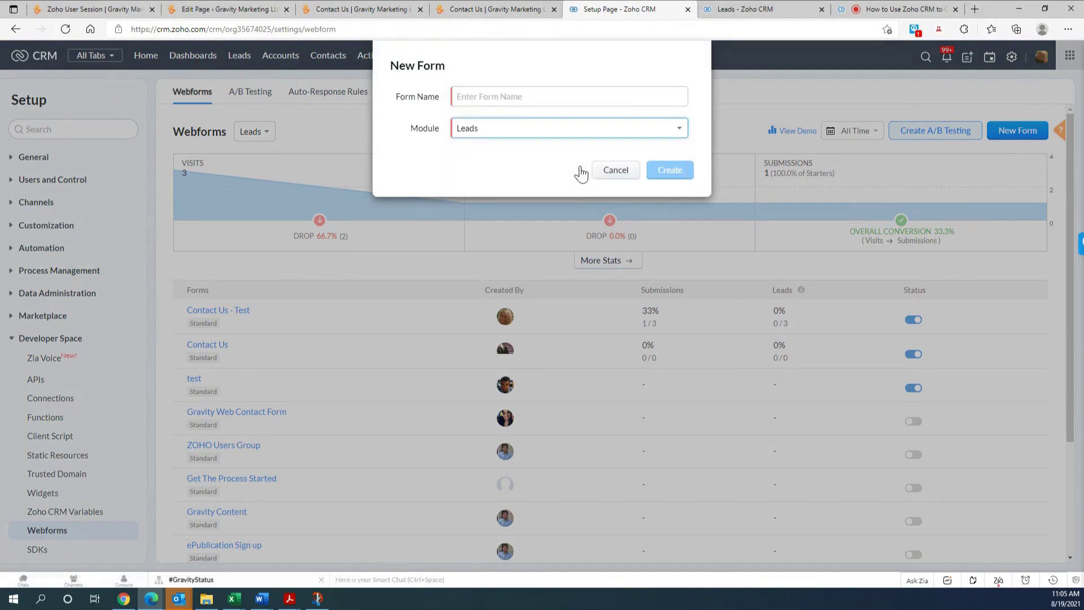
click(481, 97)
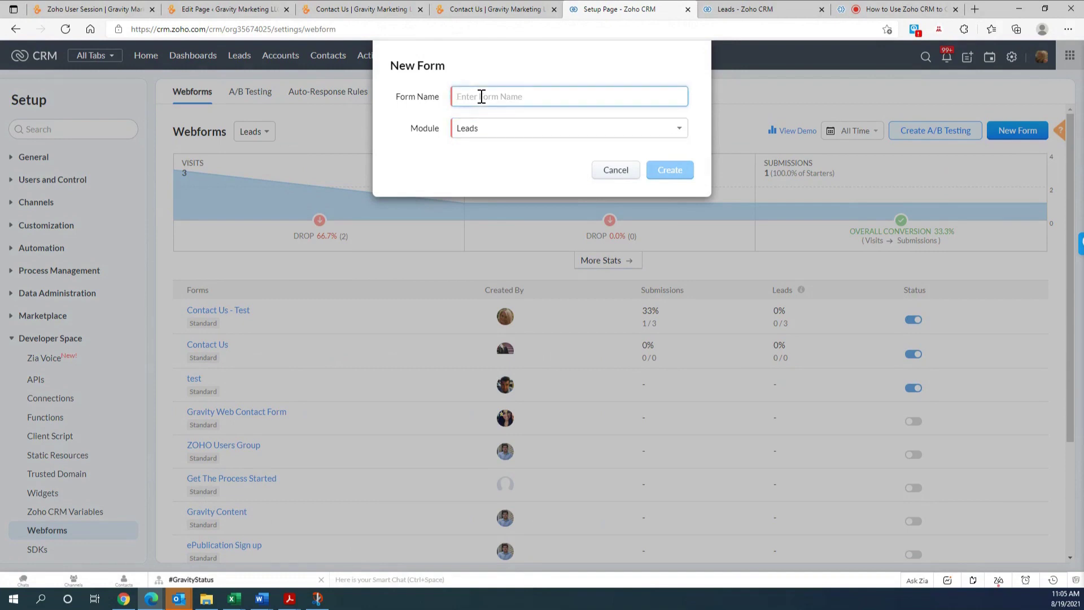
text(Contact)
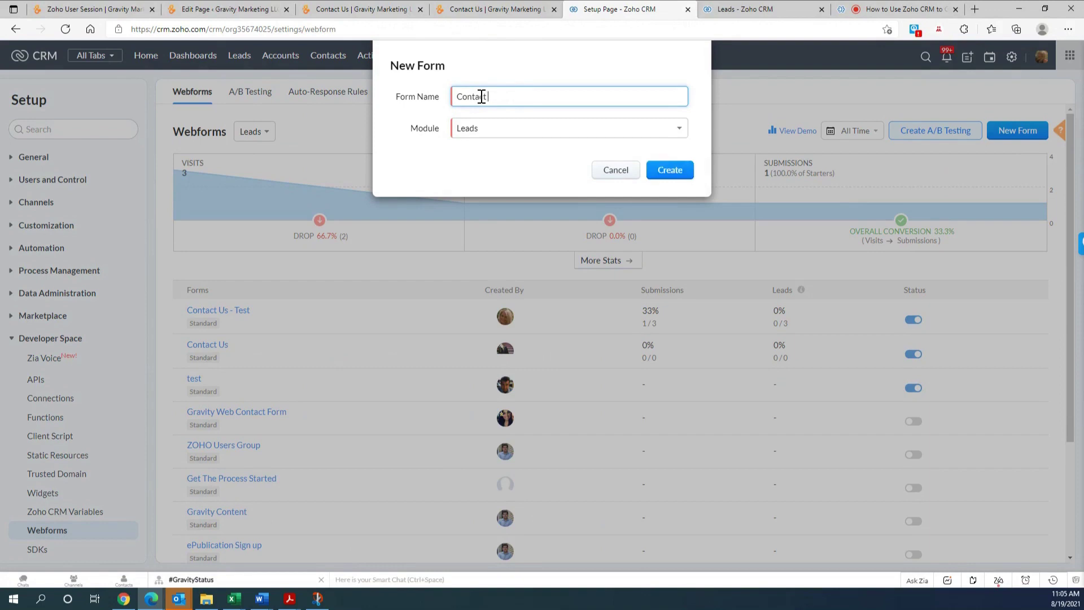
text( - Test)
click(681, 173)
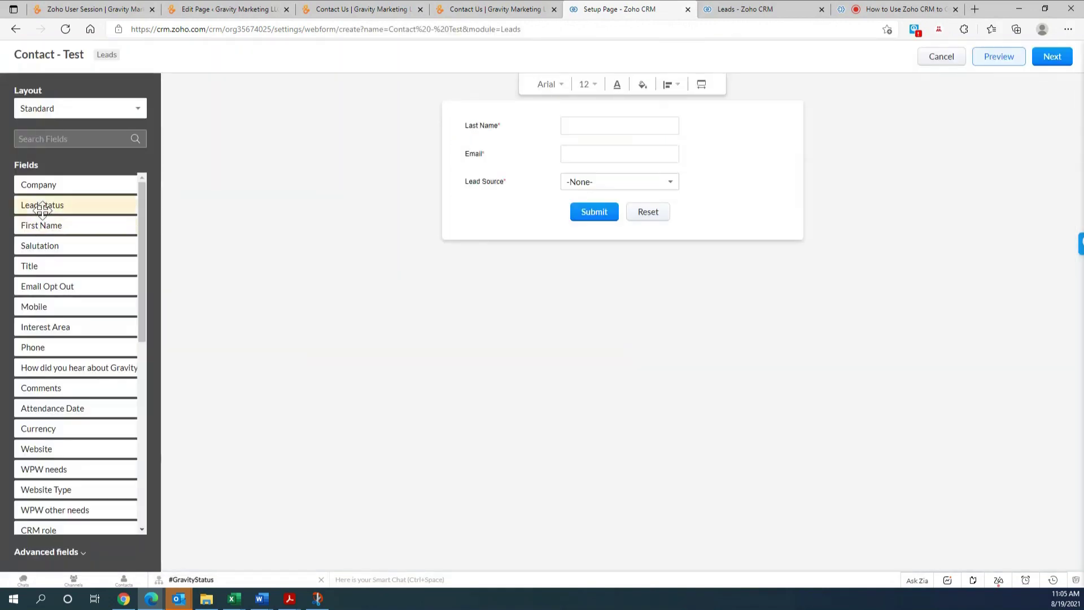
- Add First Name at the top and Website below Last Name, leaving First Name's properties unchanged
drag(48, 224, 515, 119)
drag(67, 429, 567, 184)
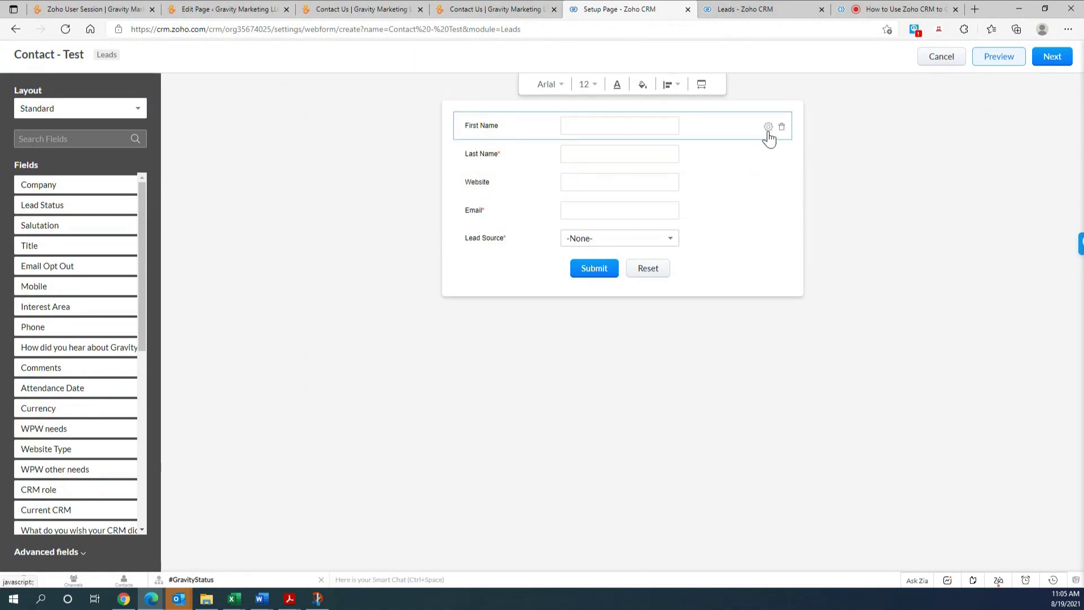
click(768, 127)
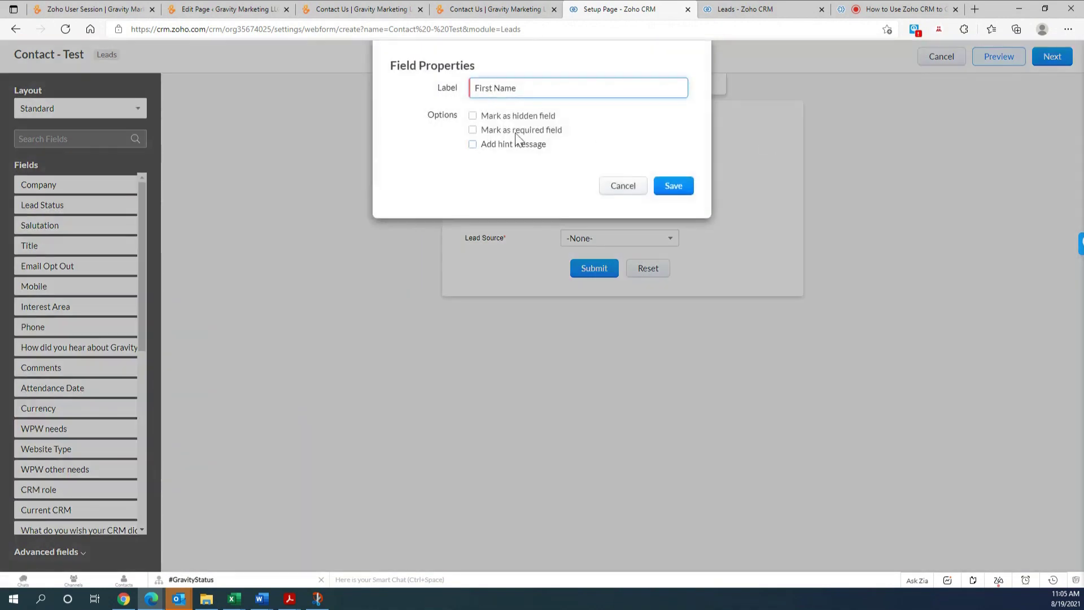
click(622, 188)
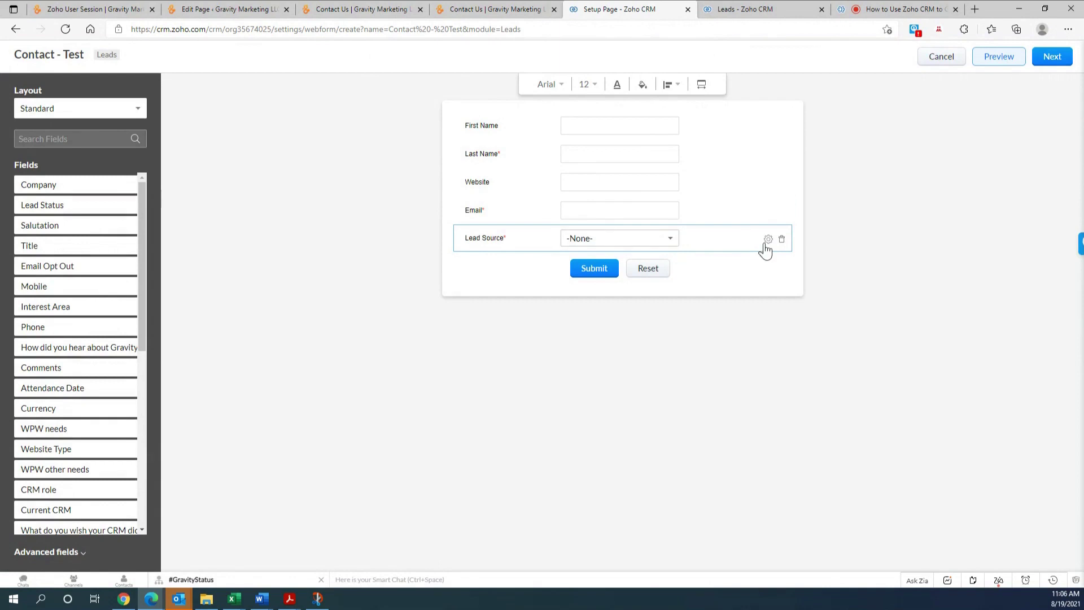
- Make Lead Source a non-required, hidden field
click(768, 240)
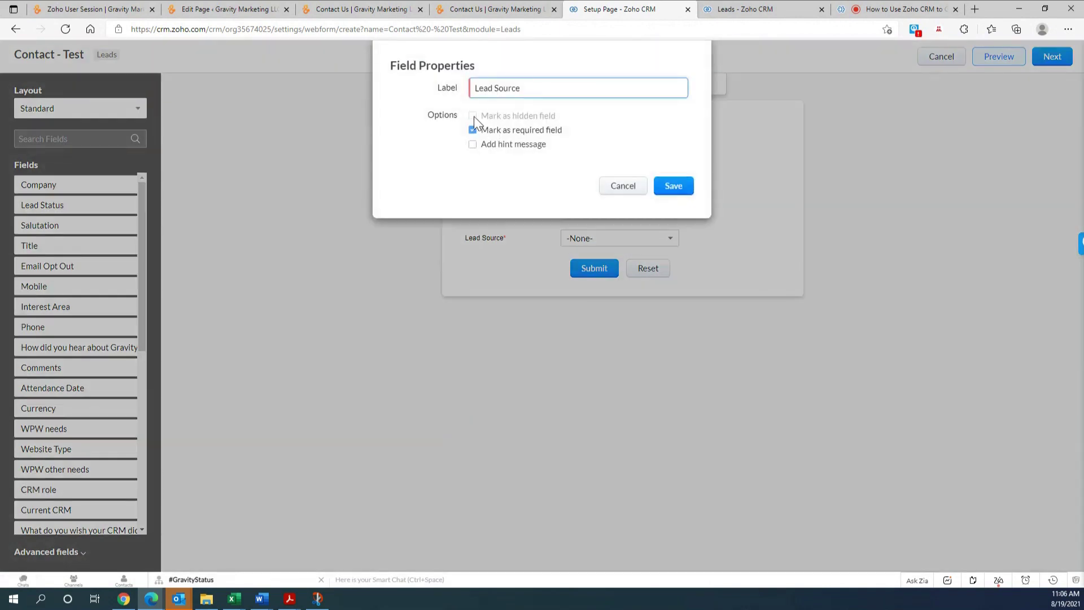
click(474, 121)
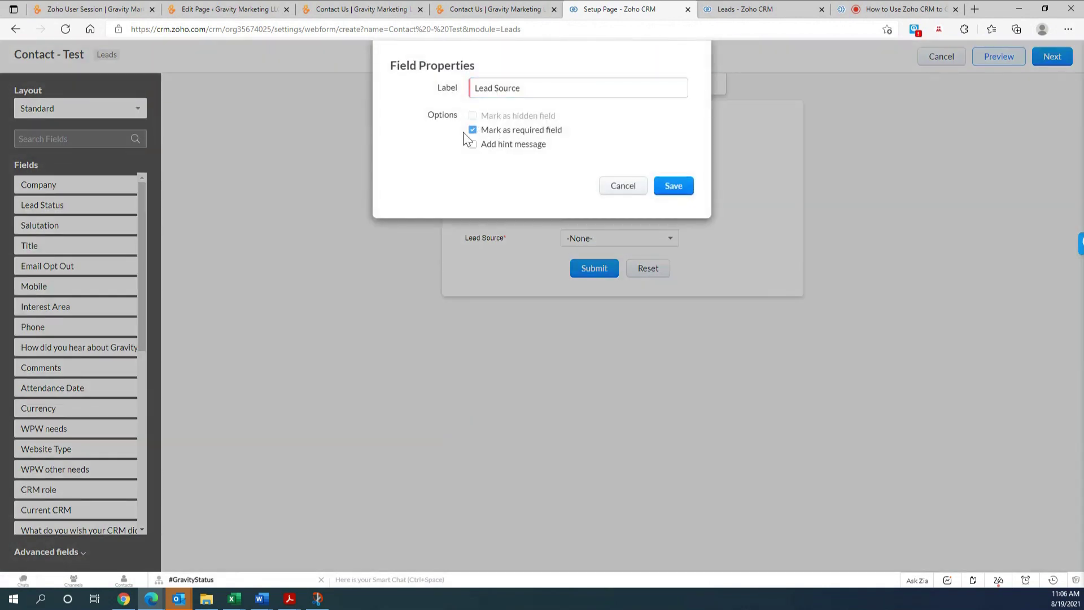
click(472, 130)
click(473, 117)
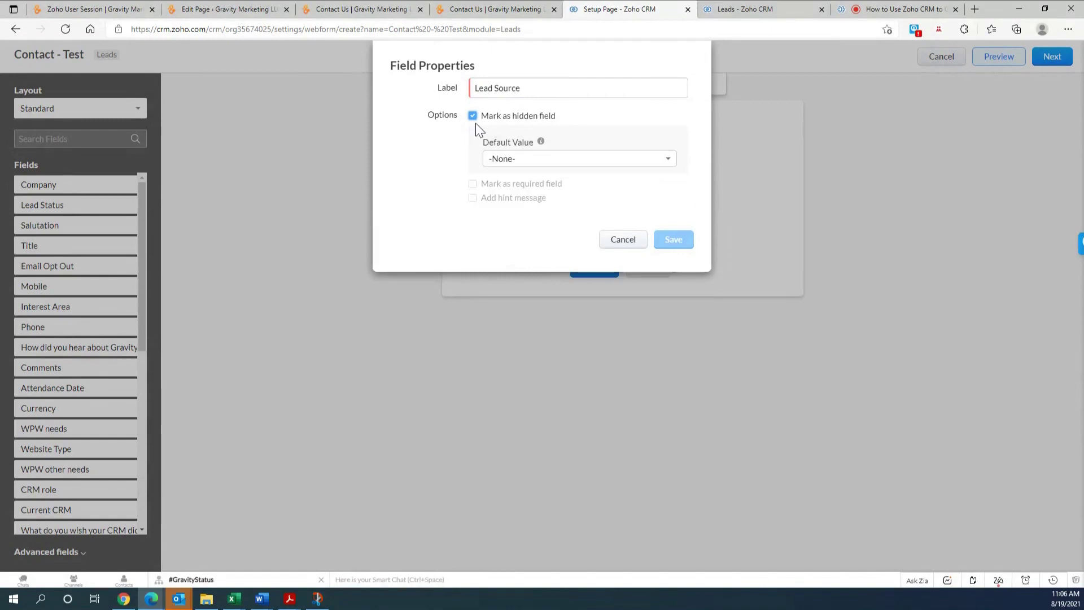
- Set Lead Source's default value to Facebook and save the field properties
click(661, 164)
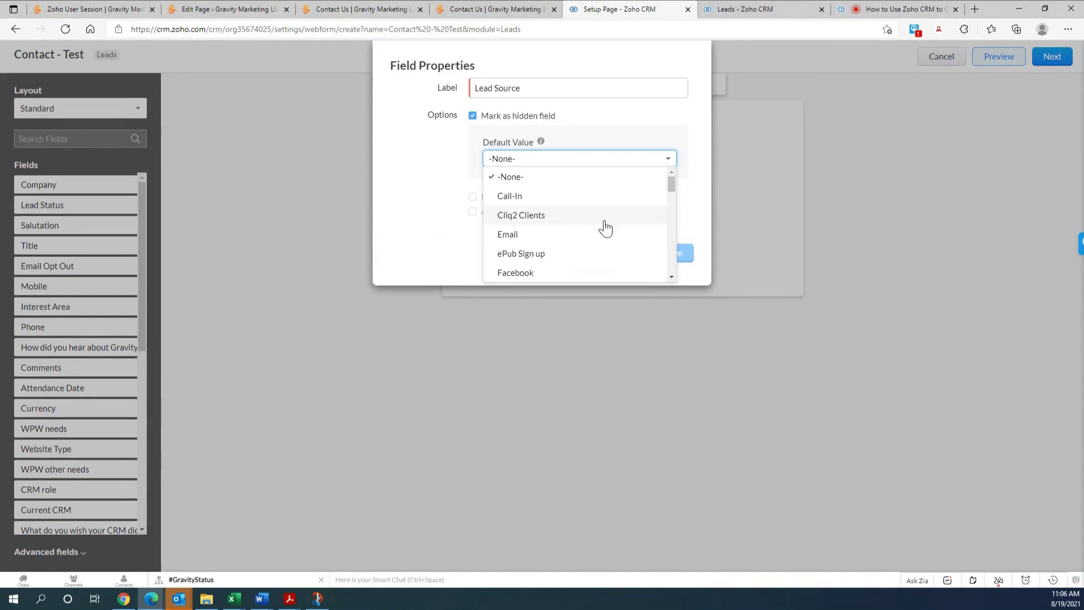
scroll(605, 227, down, 3)
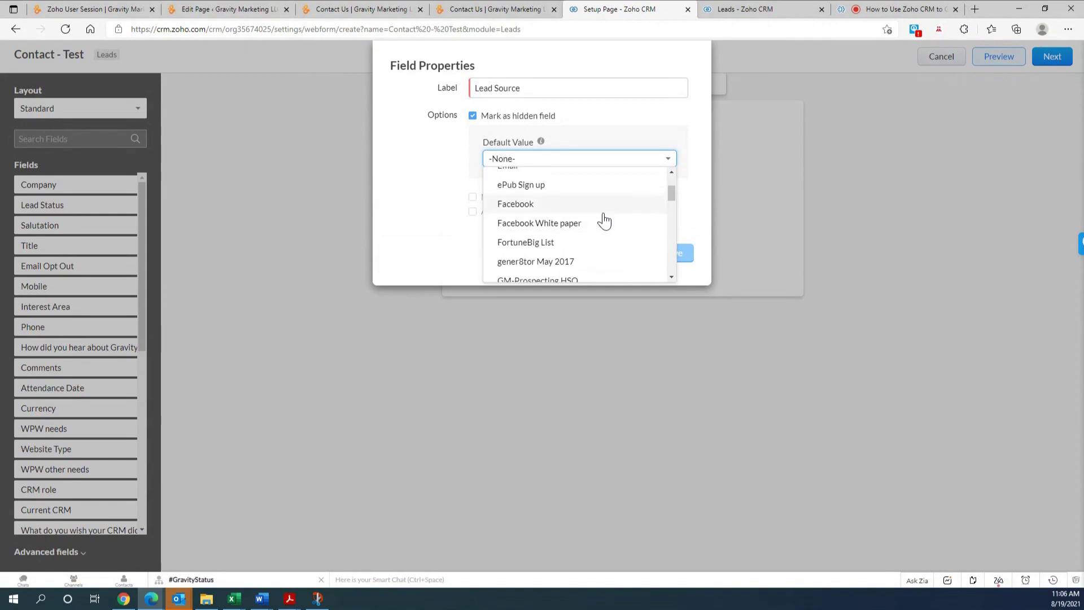
scroll(605, 220, down, 5)
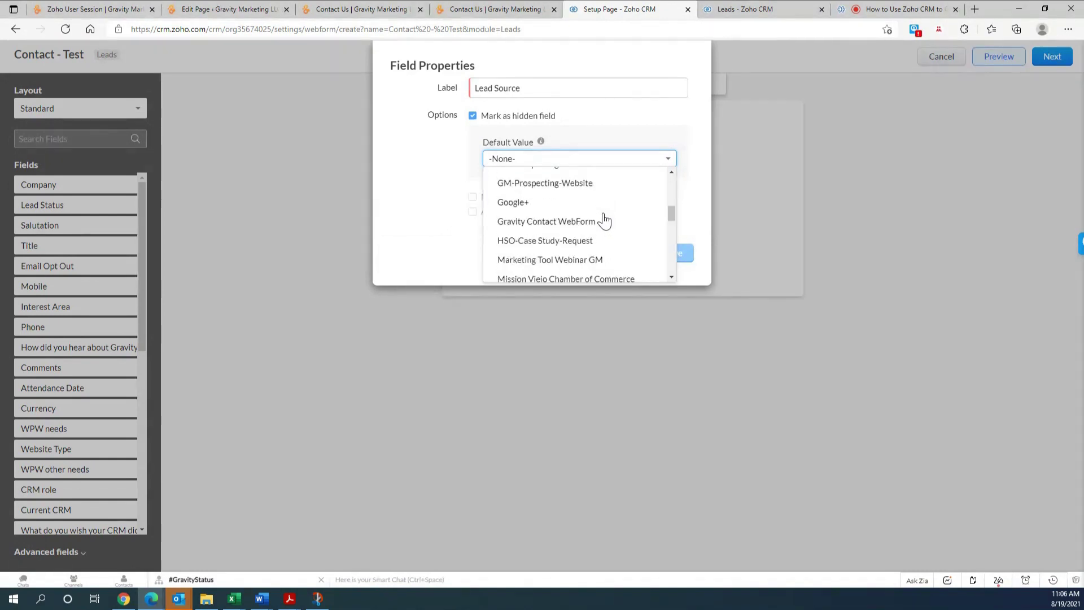
scroll(604, 220, down, 2)
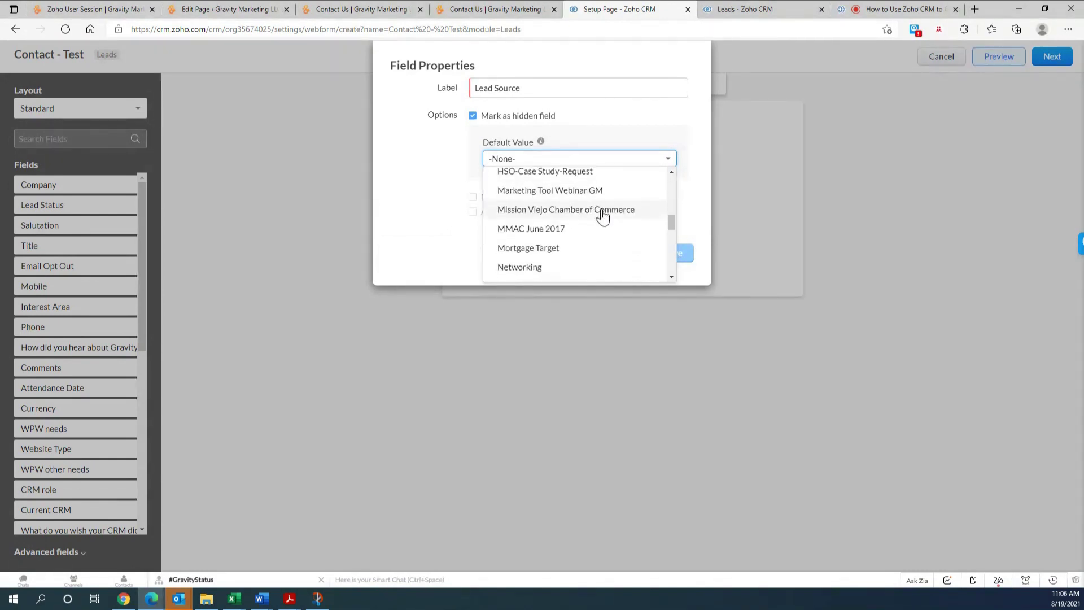
scroll(582, 229, up, 4)
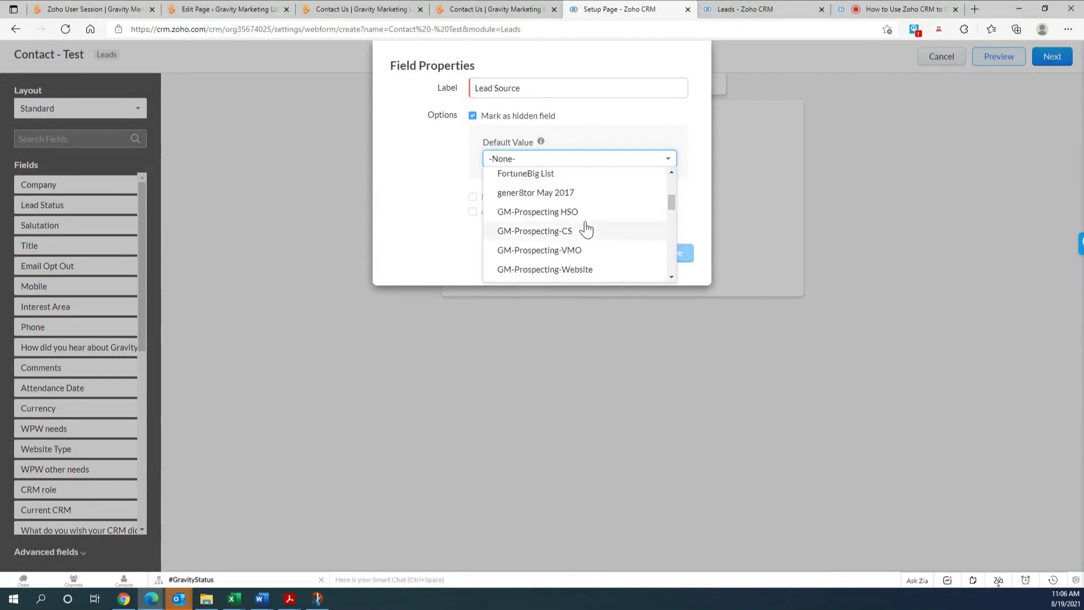
scroll(586, 228, up, 2)
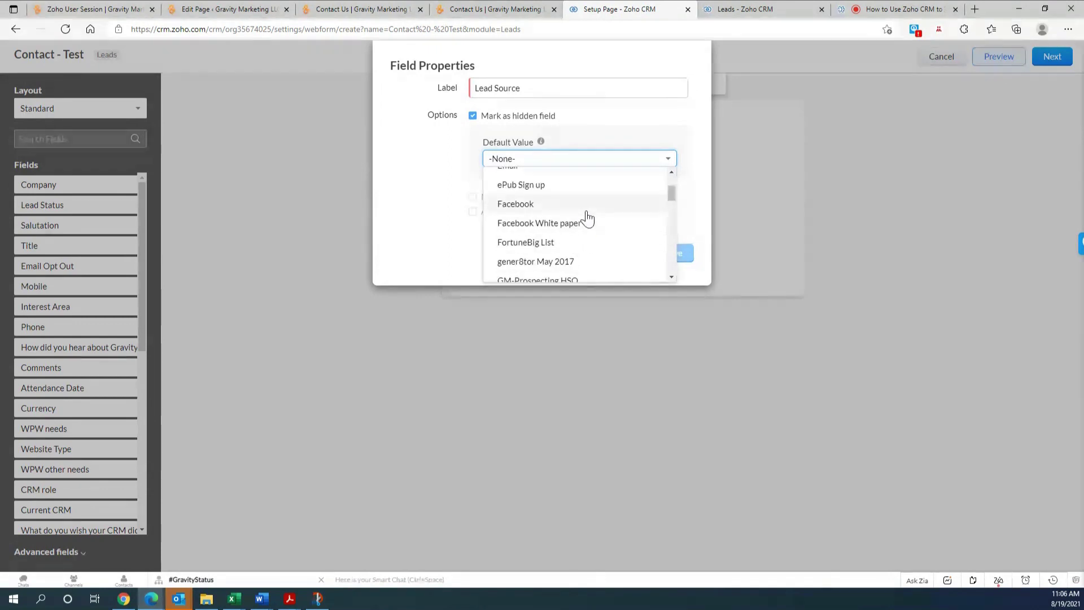
scroll(587, 217, up, 1)
click(581, 221)
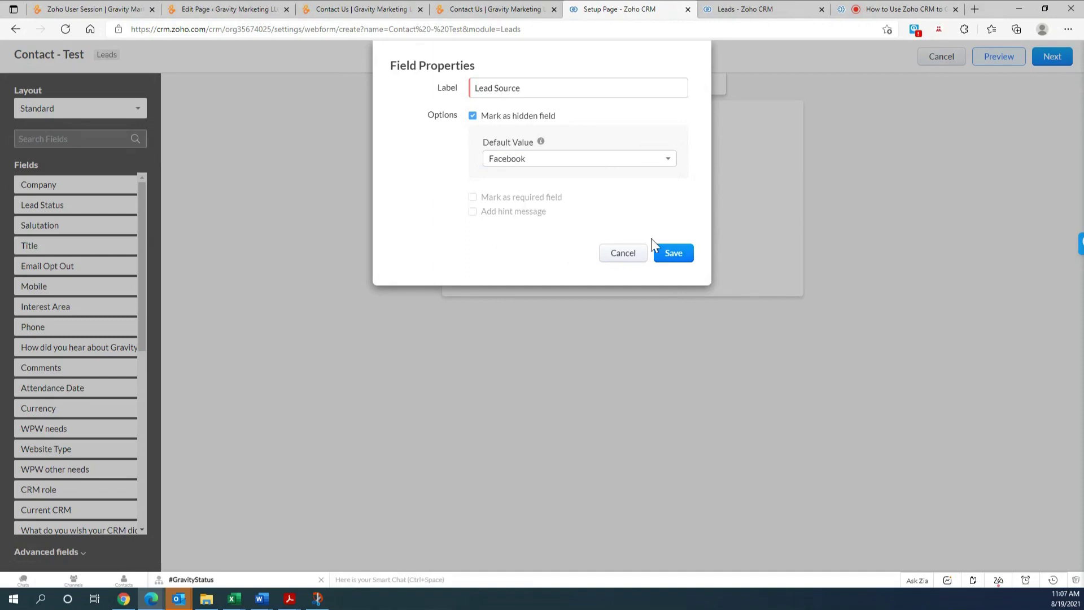
click(674, 253)
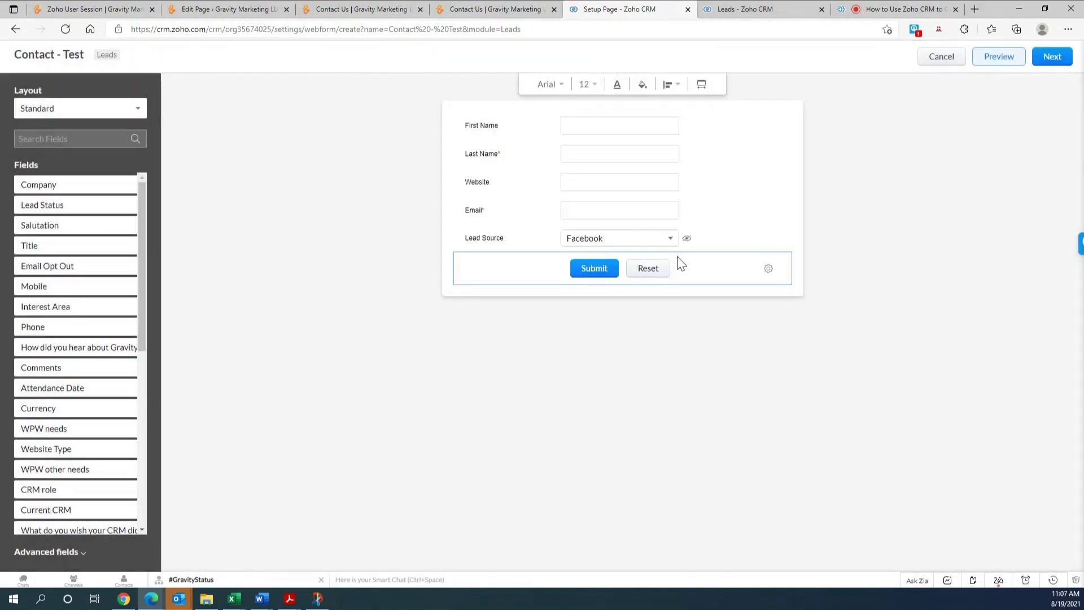
- Add the contact-page-test page address as the webform's Form Location URL
click(1042, 59)
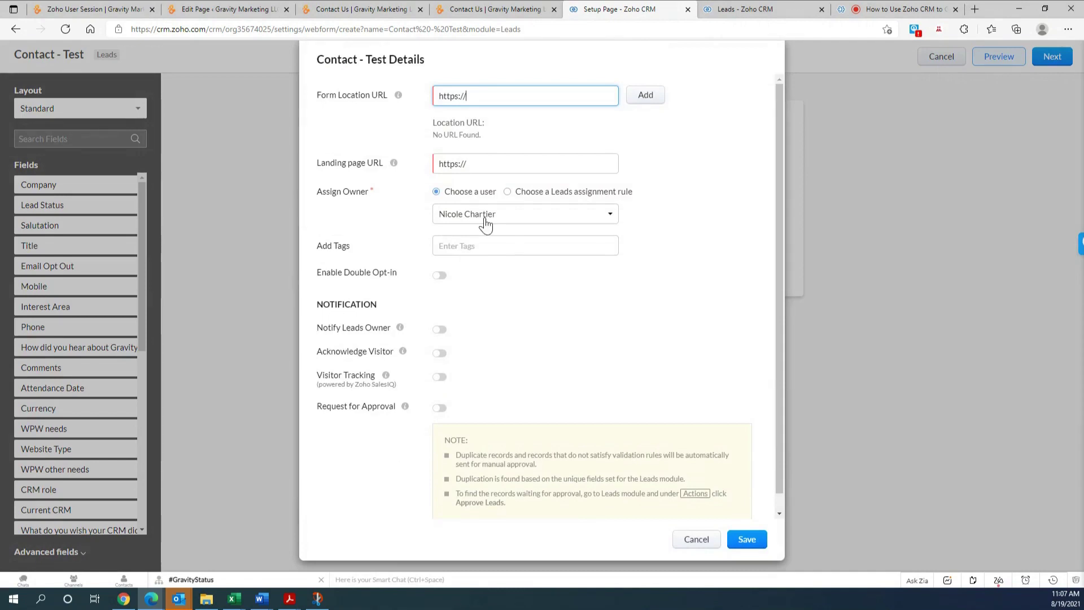
click(368, 13)
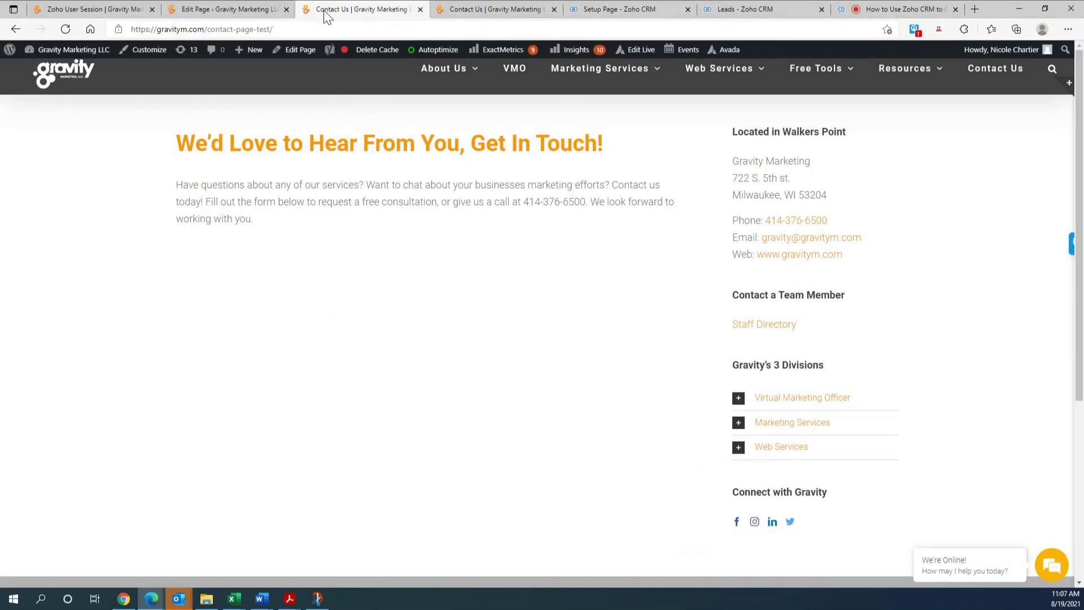
click(255, 31)
right_click(255, 31)
click(321, 125)
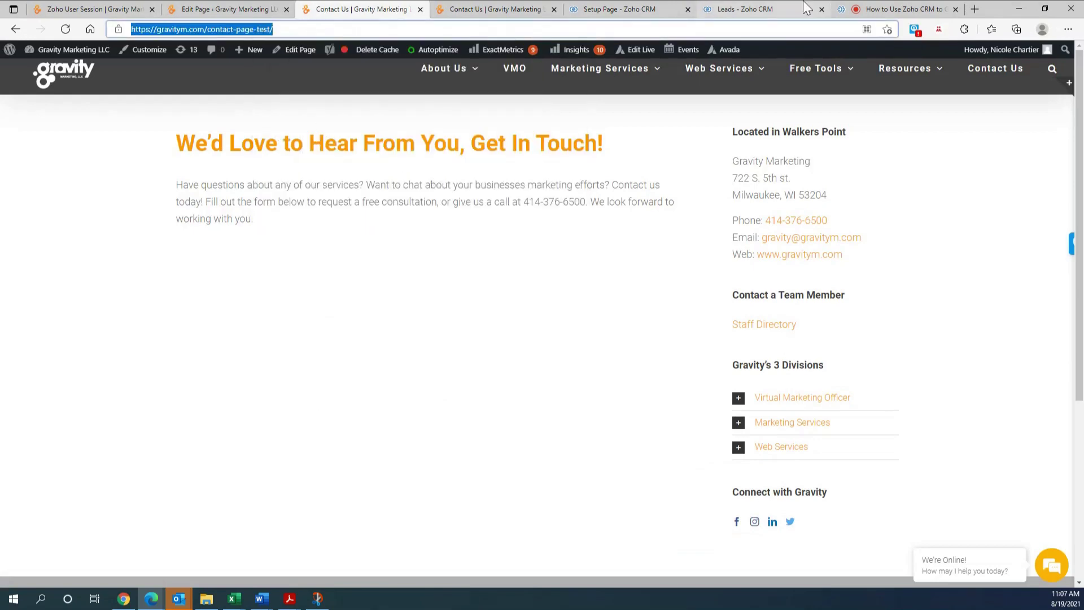
click(767, 8)
click(619, 10)
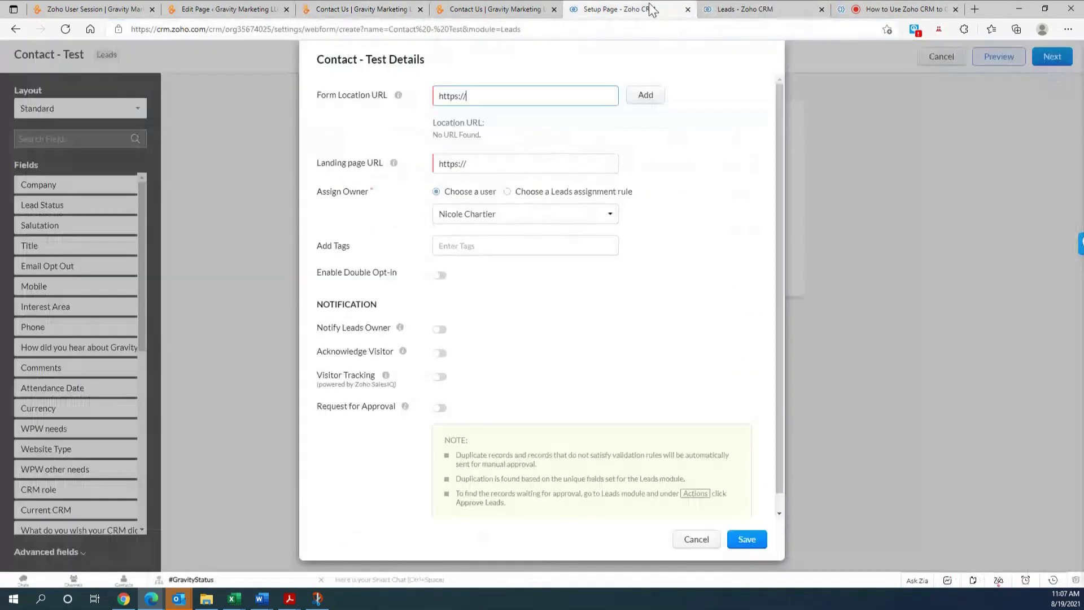
drag(472, 98, 439, 97)
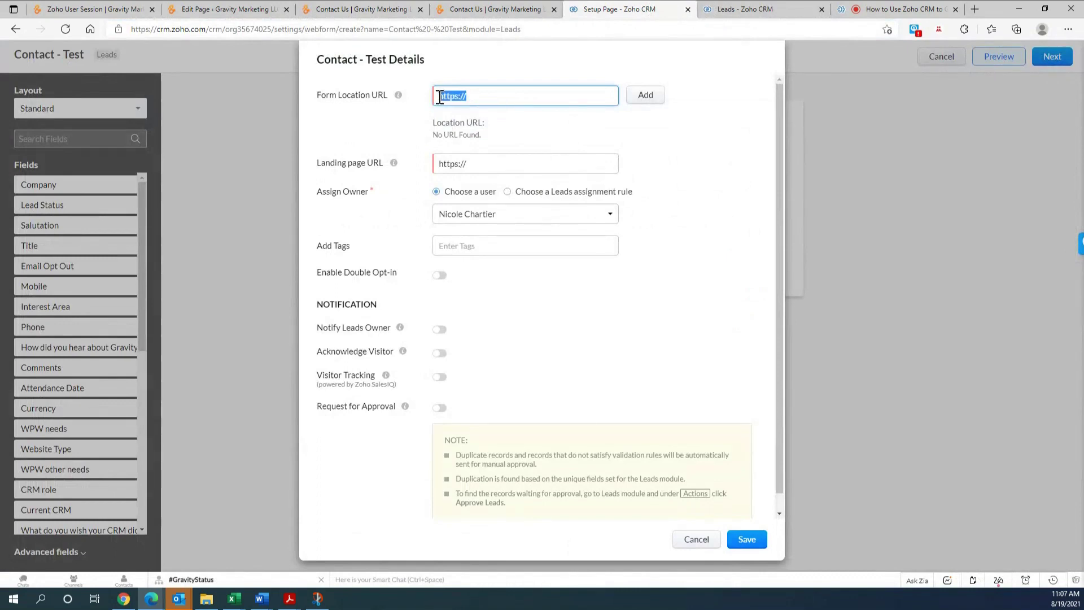
key(ctrl+v)
click(646, 99)
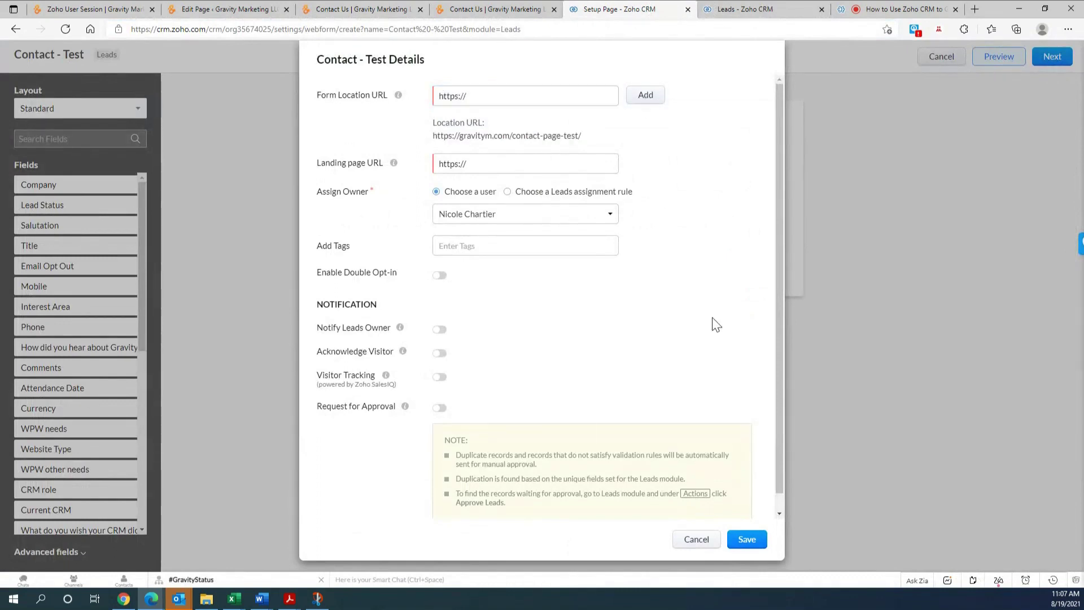
click(506, 166)
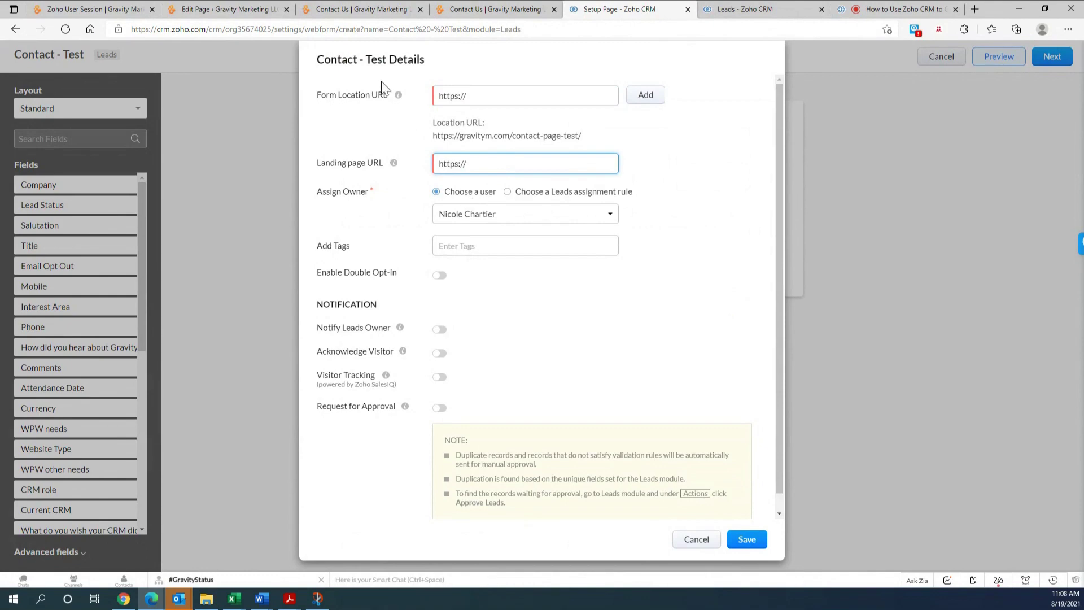
click(468, 5)
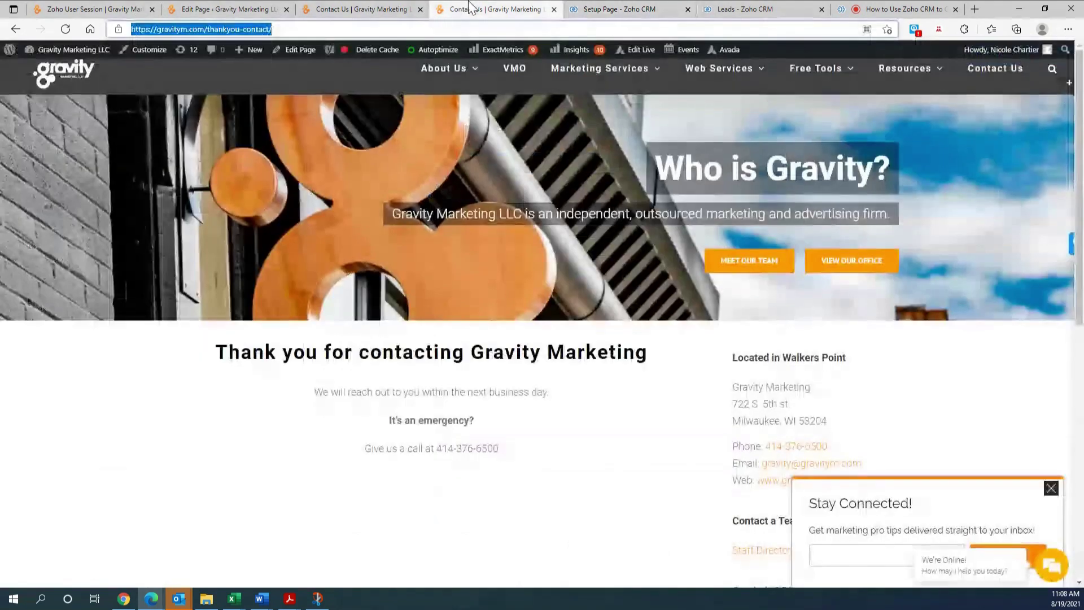
right_click(222, 30)
click(288, 130)
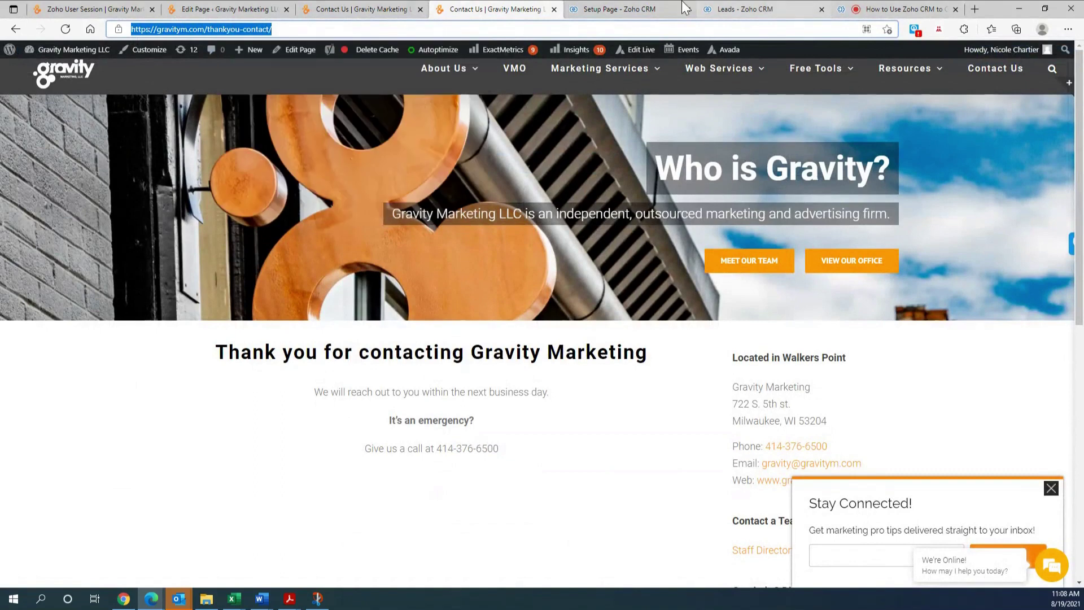
click(666, 9)
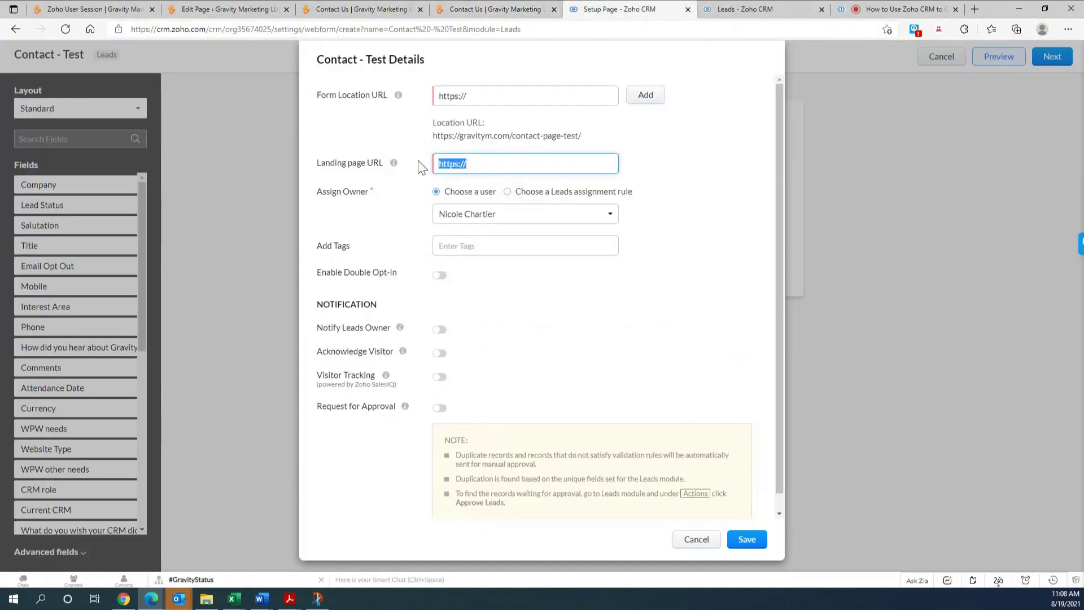
key(ctrl+v)
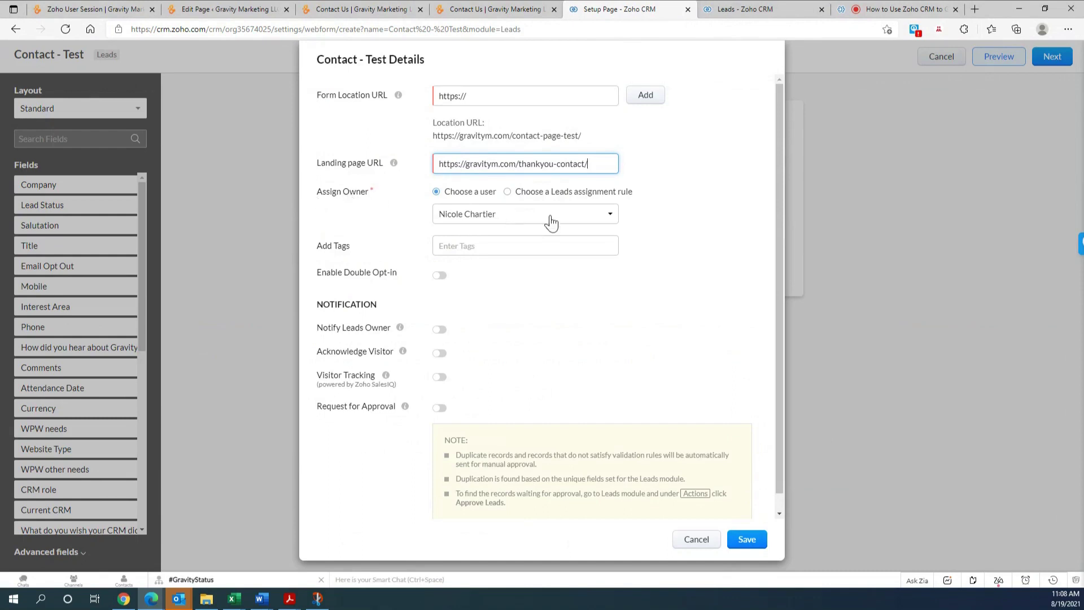
- Keep the current lead owner and turn on Notify Leads Owner
click(607, 222)
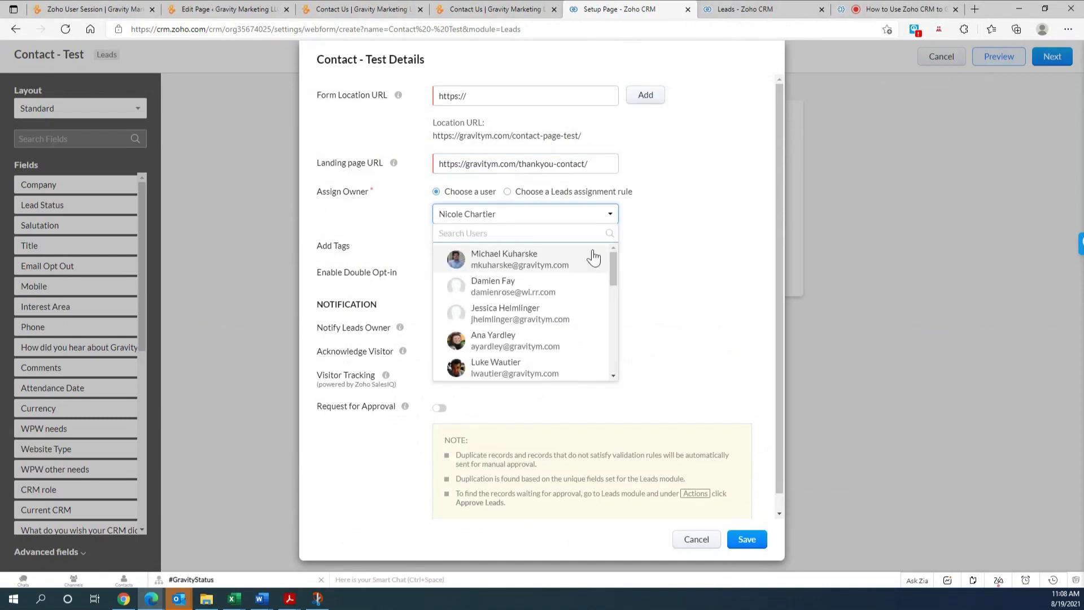
scroll(588, 274, down, 2)
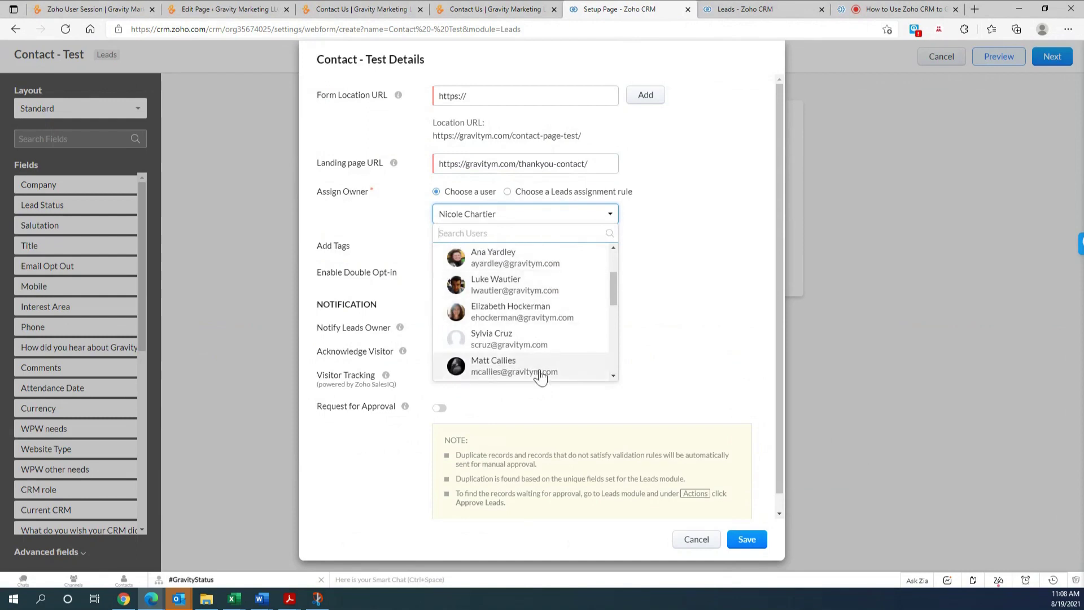
click(668, 268)
scroll(638, 257, down, 1)
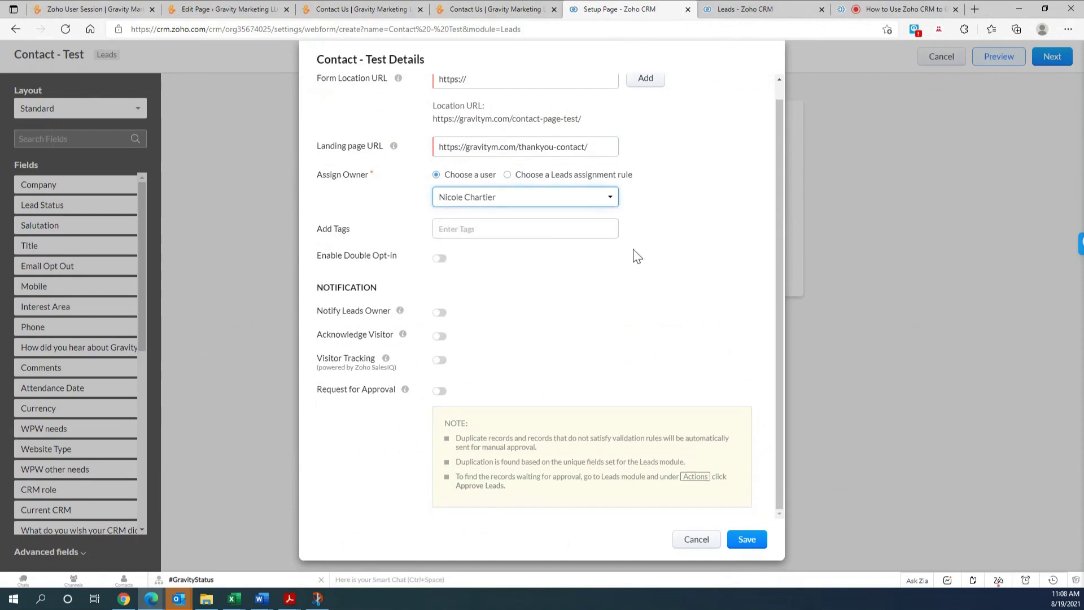
click(439, 313)
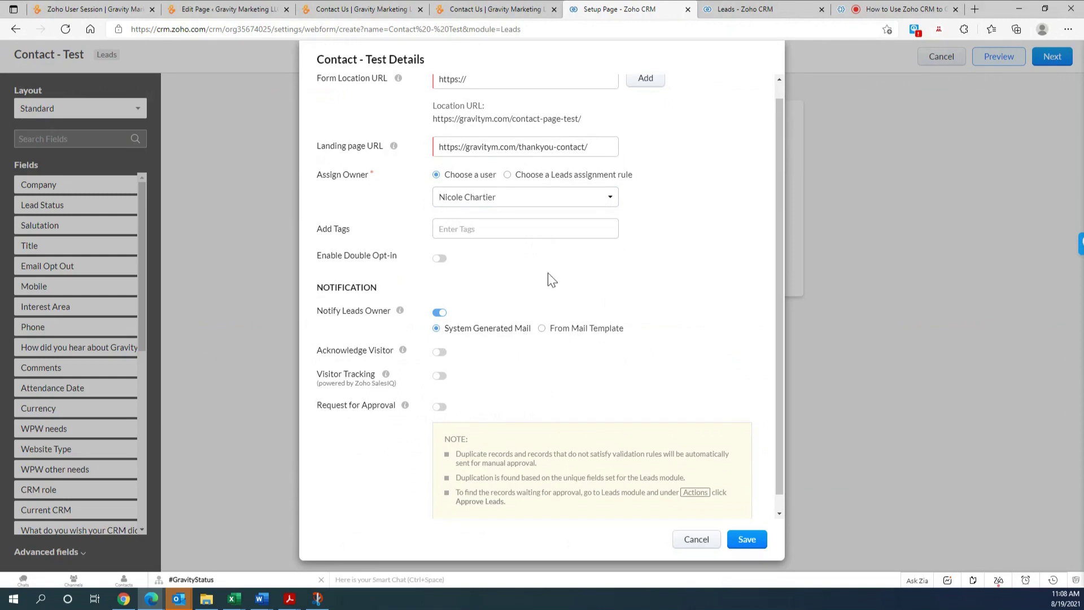
- Enable visitor acknowledgement sending Content Webinar Follow Up as the default response to all visitors
scroll(551, 274, down, 1)
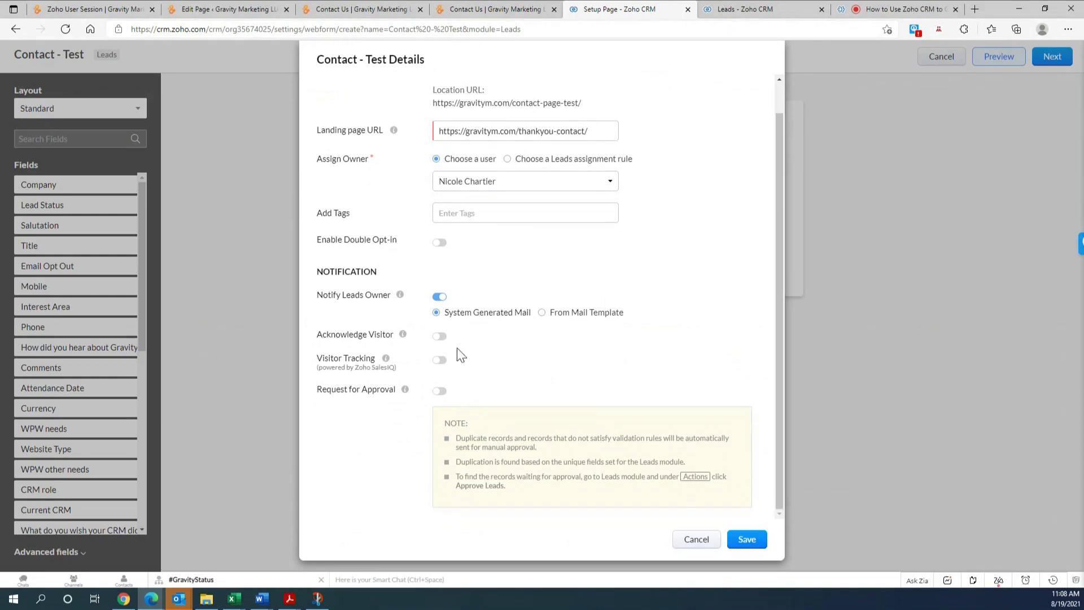
click(440, 337)
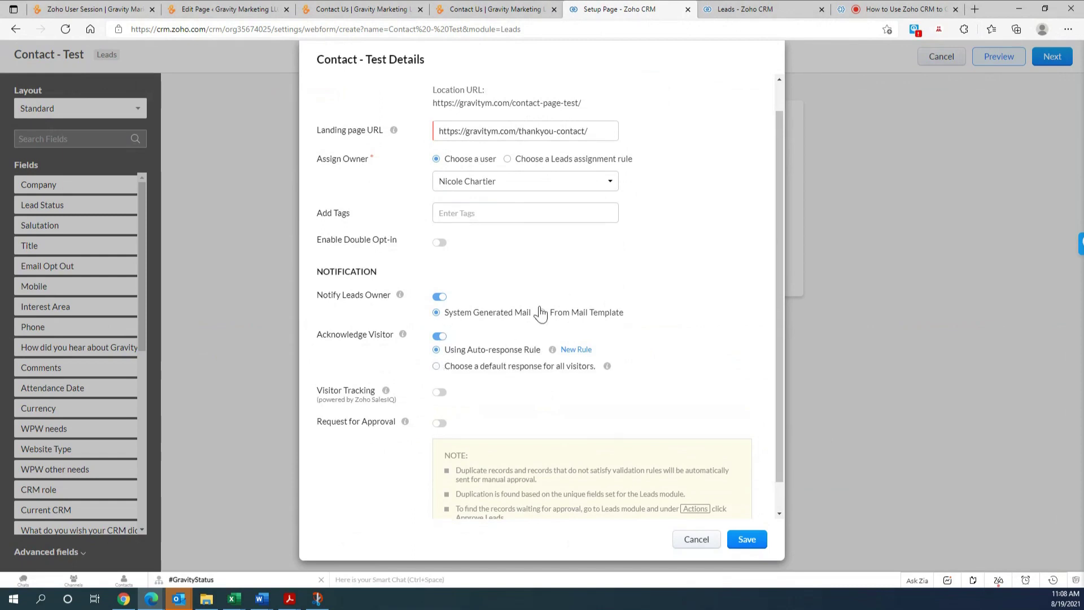
click(436, 367)
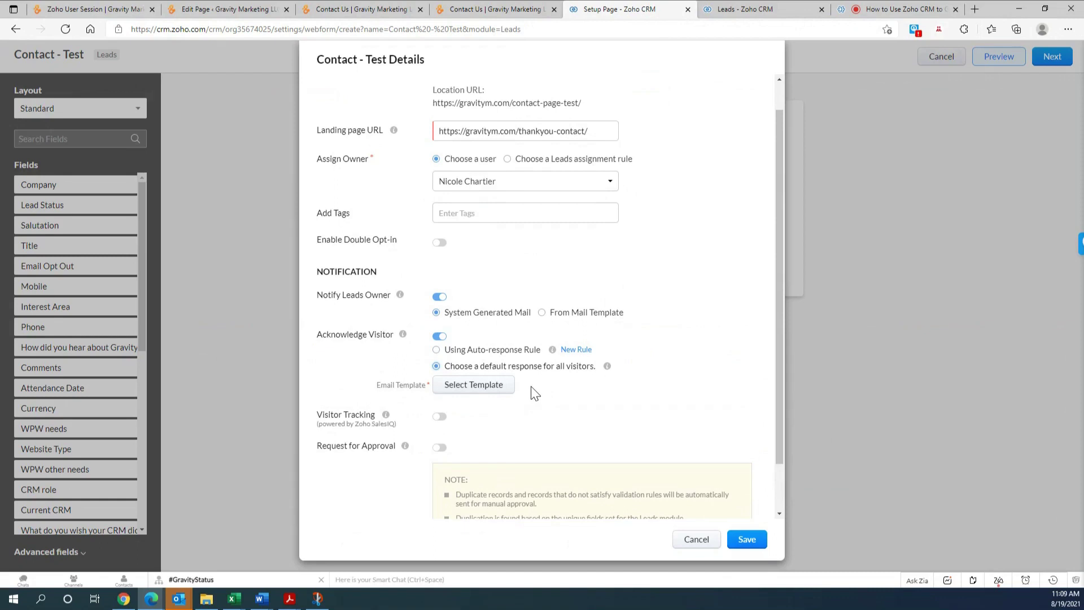
click(459, 394)
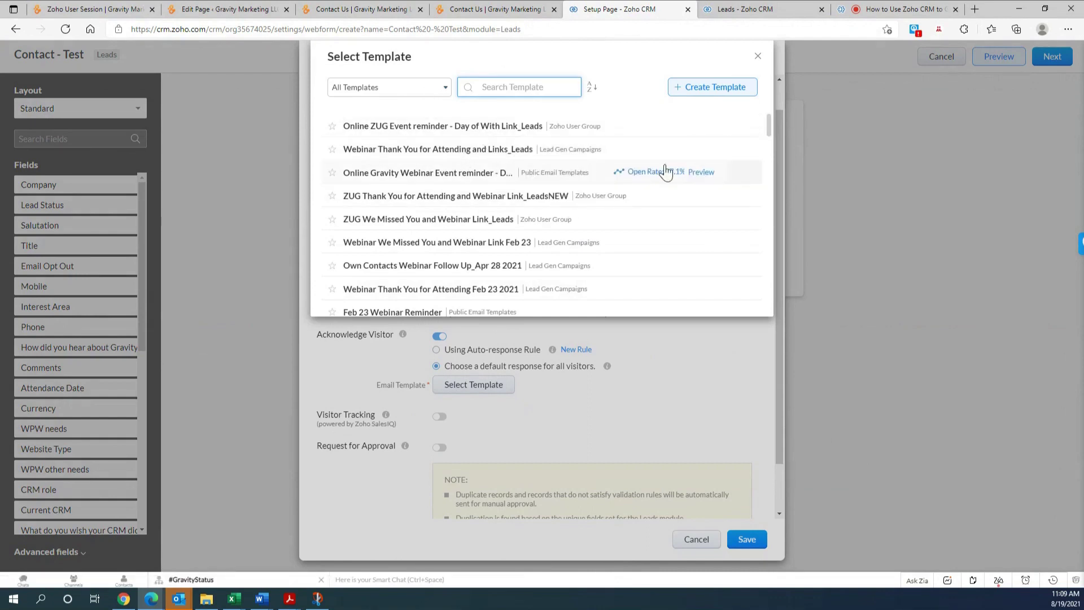
scroll(666, 186, down, 1)
scroll(655, 203, down, 2)
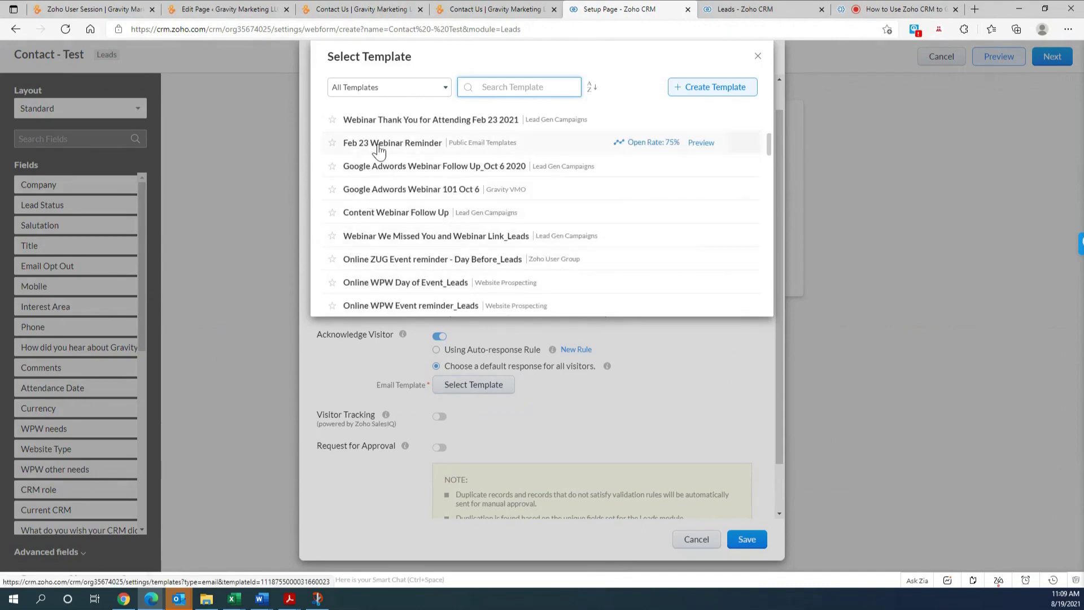
click(388, 218)
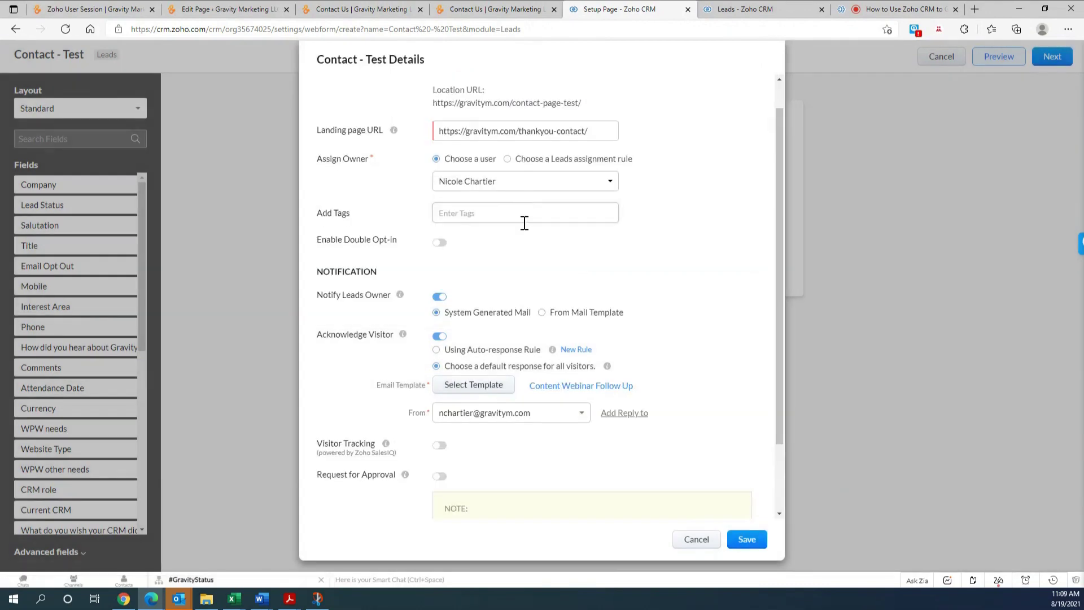
scroll(520, 357, down, 2)
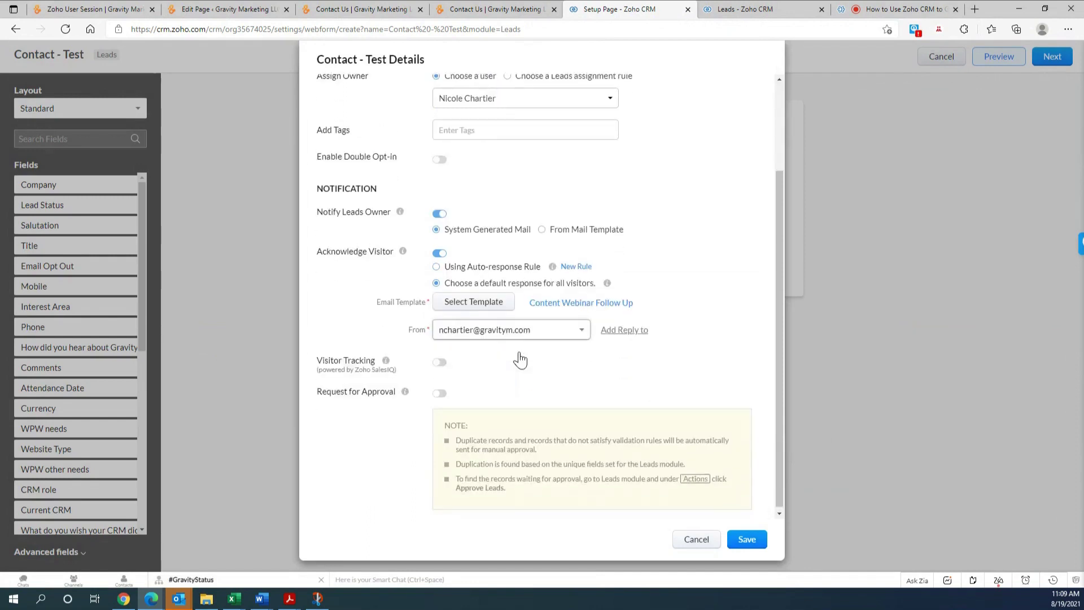
- Save the Contact - Test webform, switch Code Format to iFrame, and copy the code
click(743, 540)
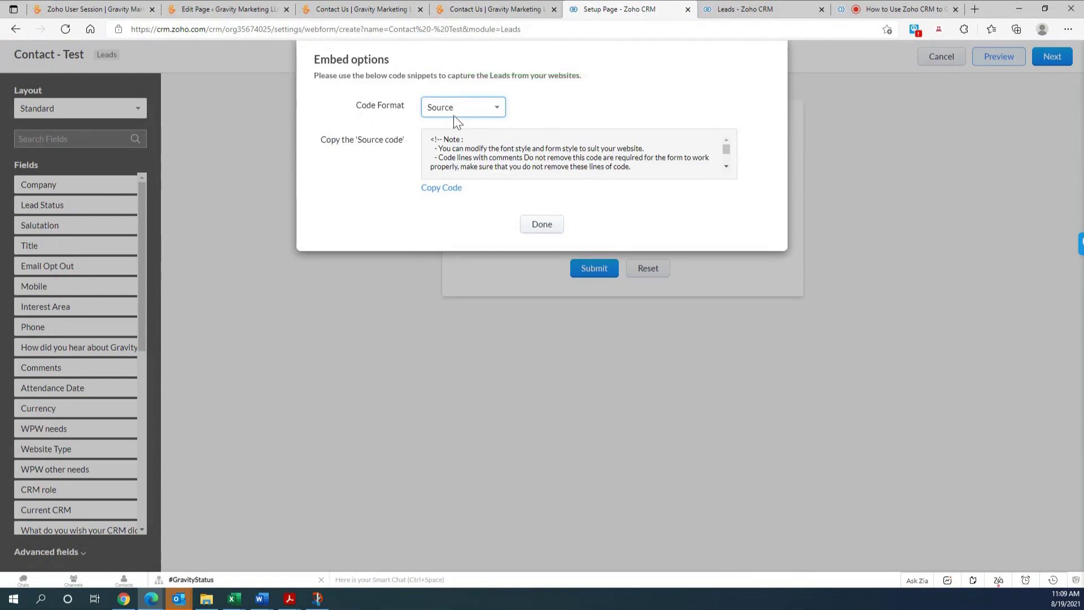
click(498, 112)
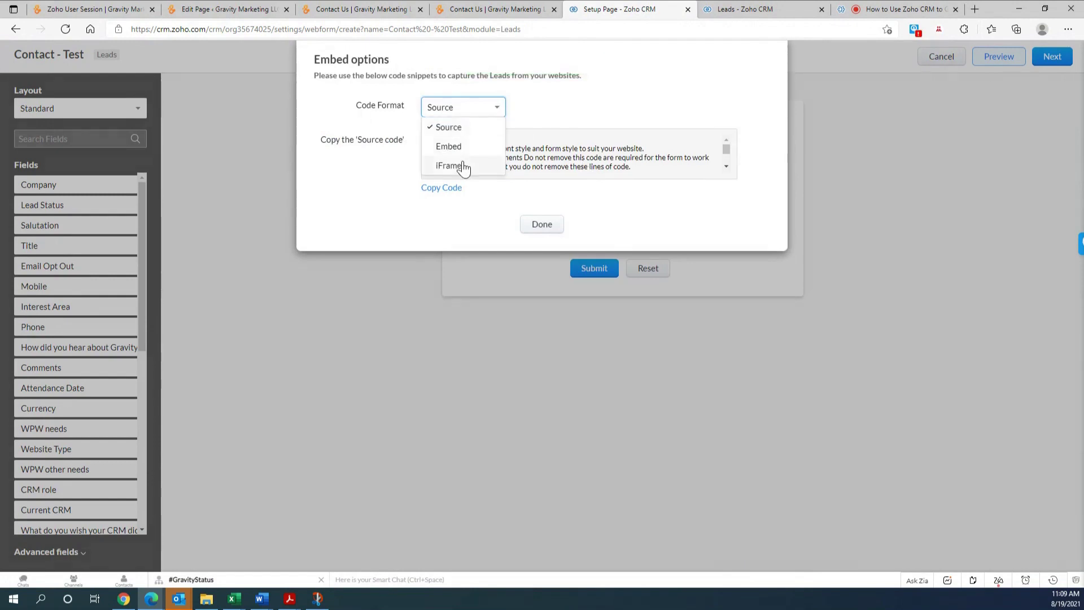
click(451, 166)
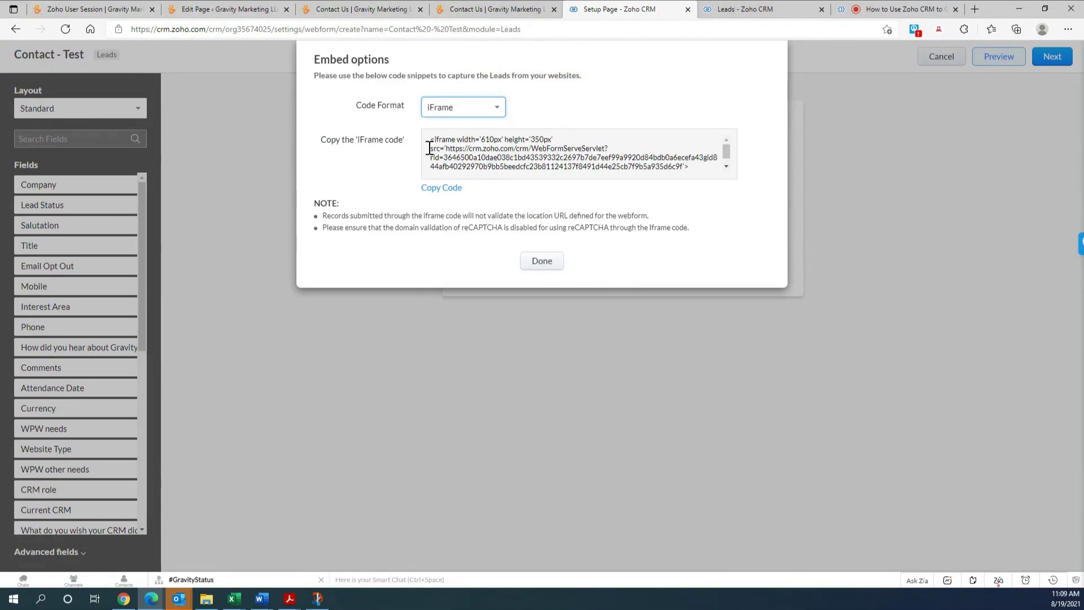
click(437, 189)
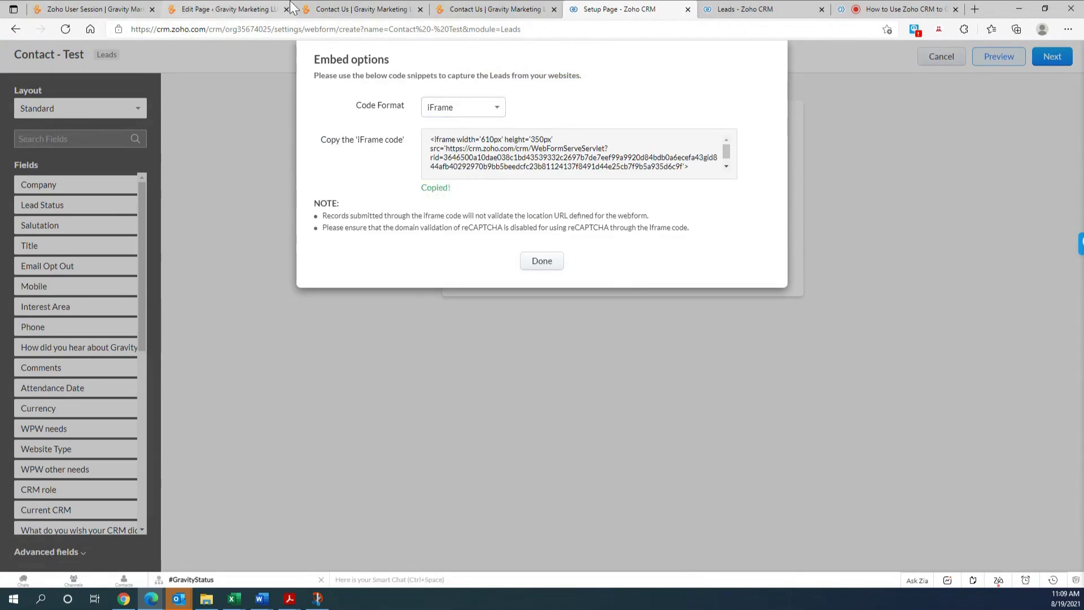
- Paste the iFrame code into the Code Block, update Contact Page- Test, and reload the live page
click(248, 7)
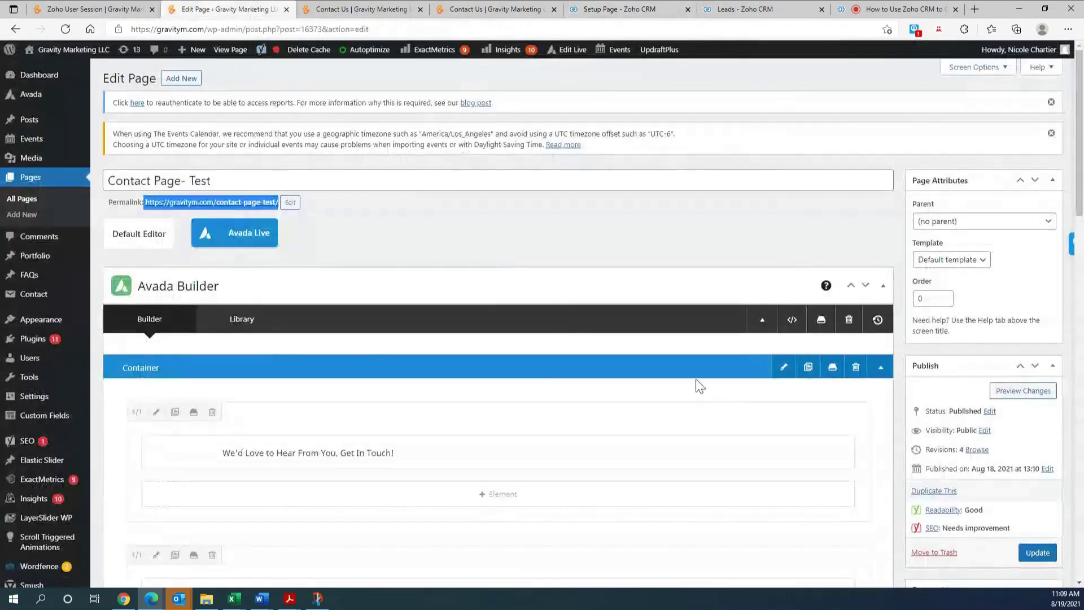
scroll(697, 382, down, 4)
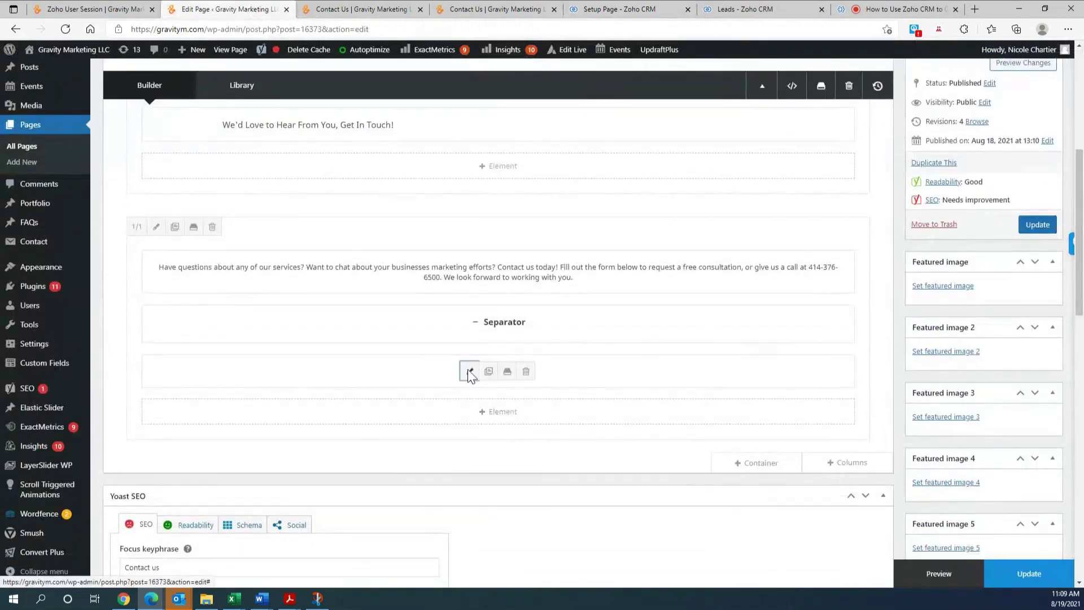
click(481, 372)
key(ctrl+v)
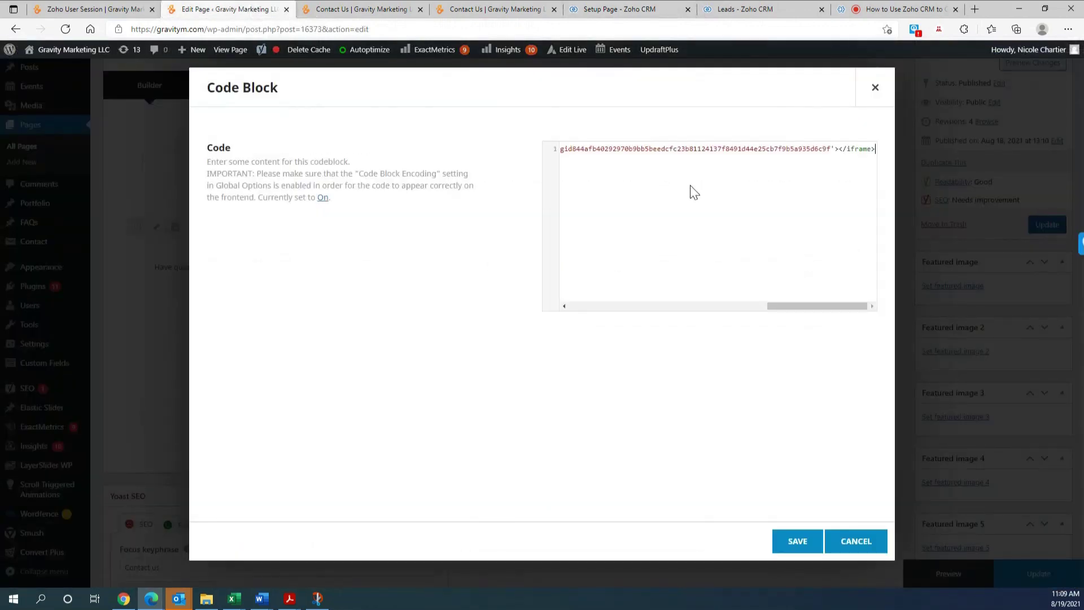
click(793, 541)
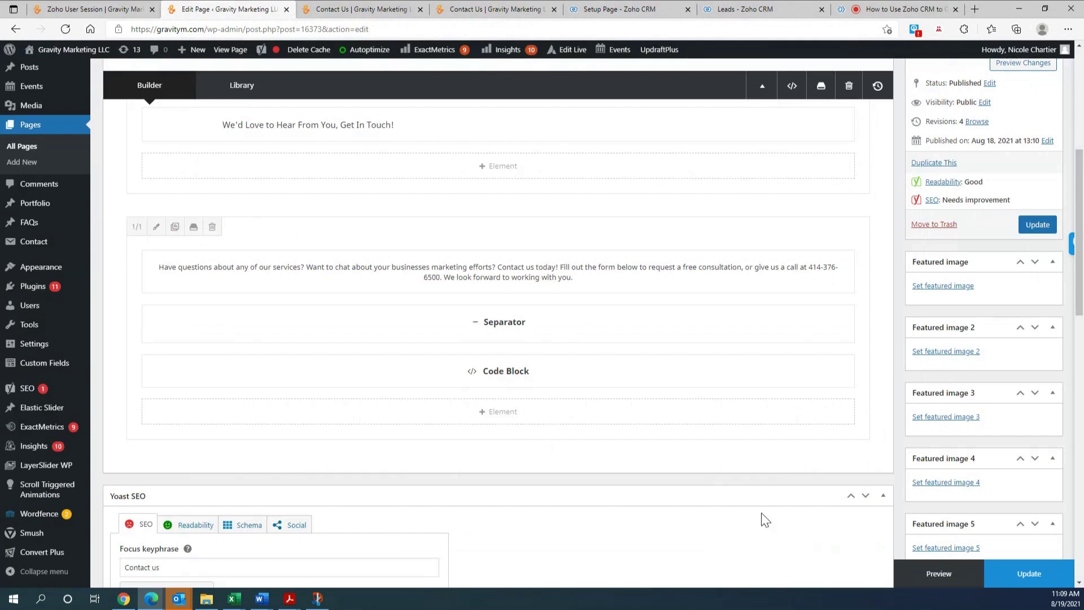
click(1027, 572)
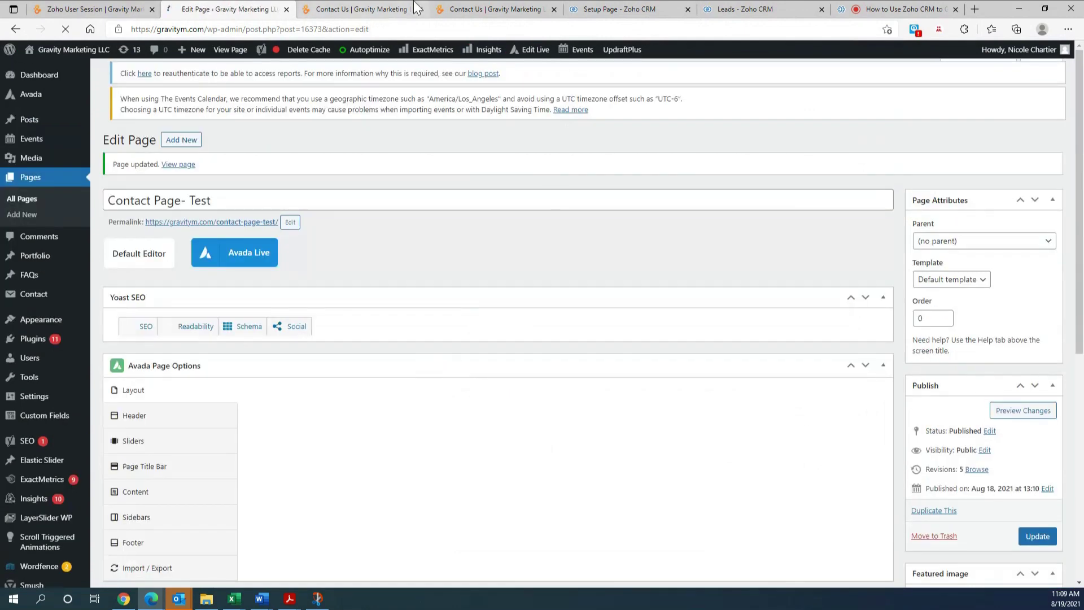
click(399, 8)
click(64, 30)
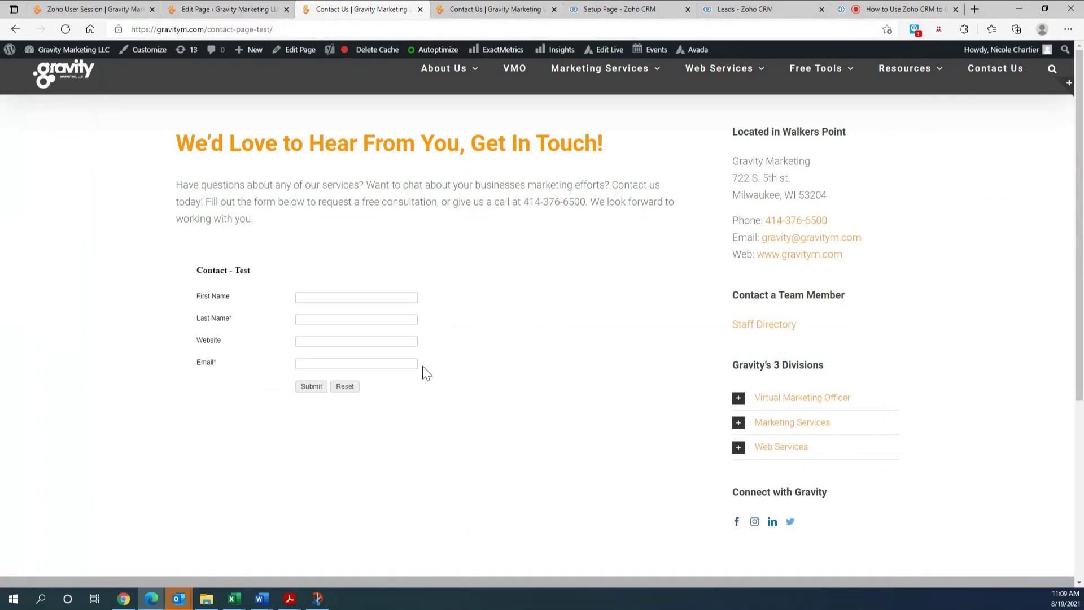
- Autofill the form's name and email fields with saved details and submit the test entry
scroll(192, 277, down, 2)
scroll(211, 254, up, 2)
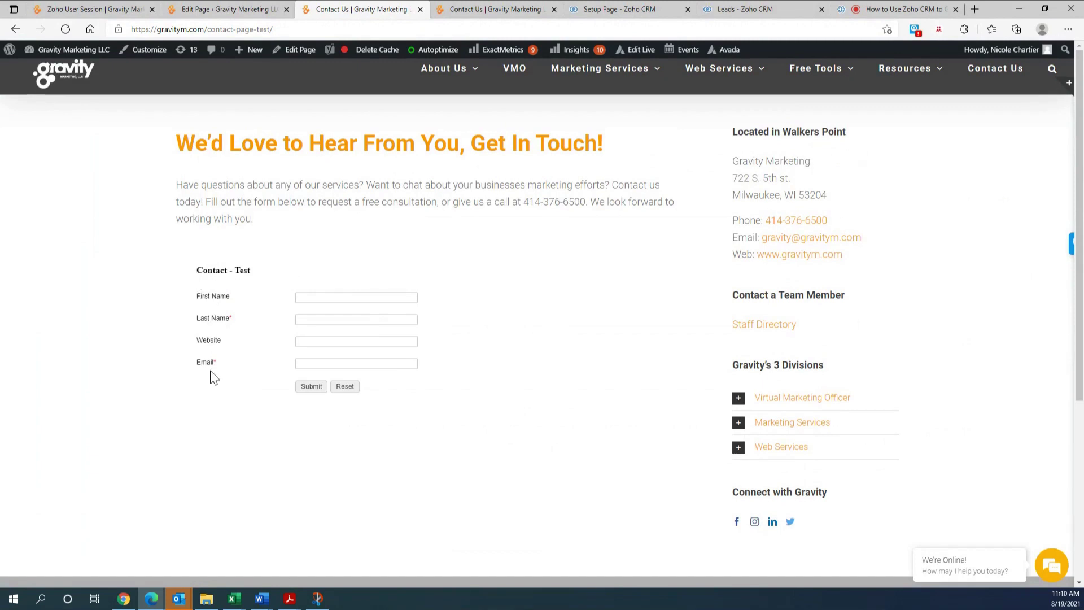
click(322, 297)
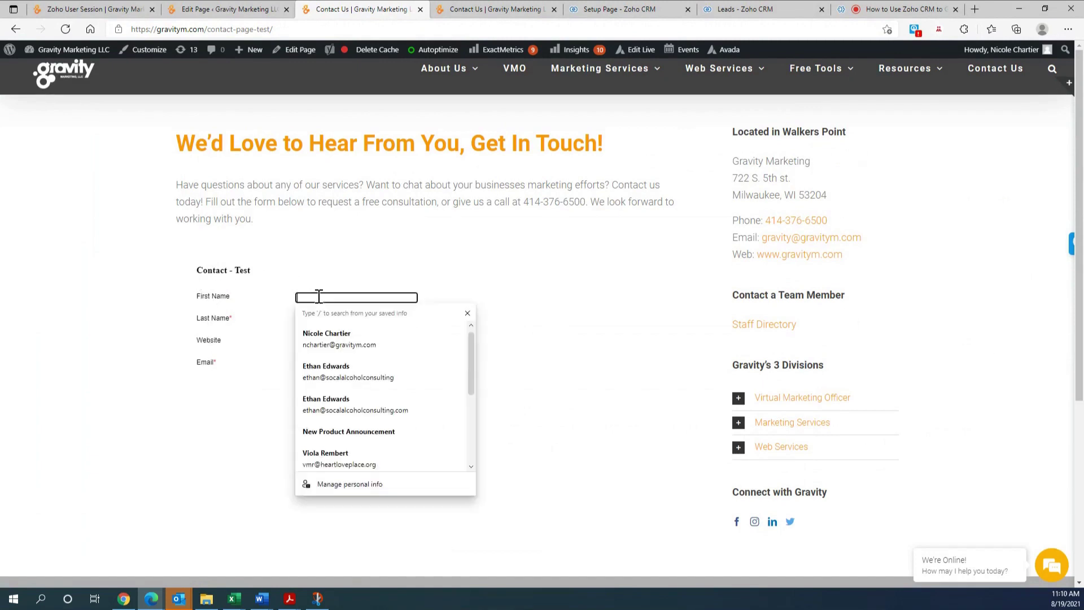
click(338, 340)
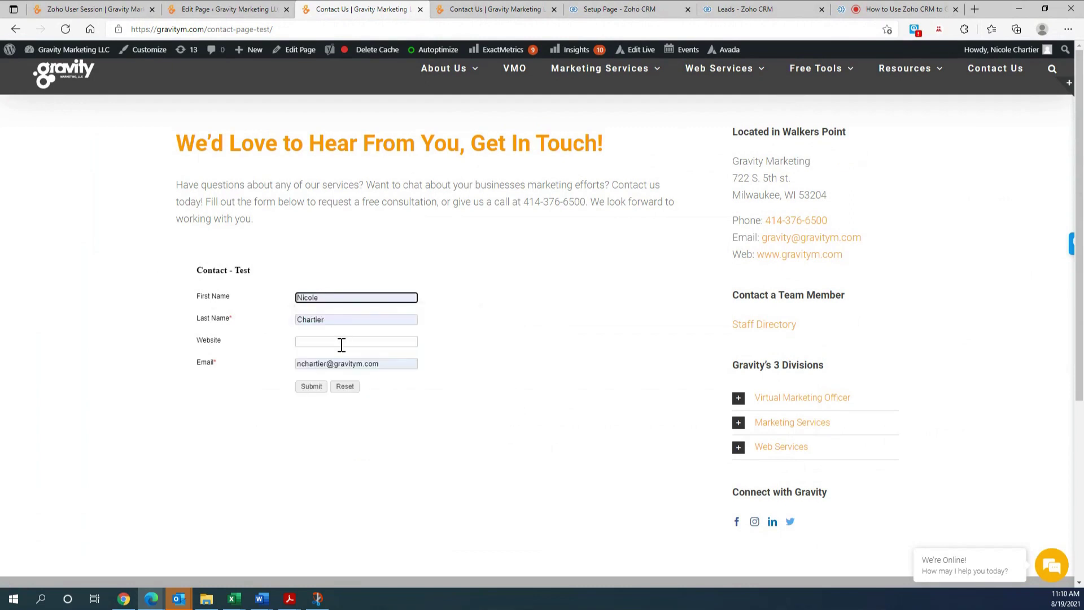
click(310, 389)
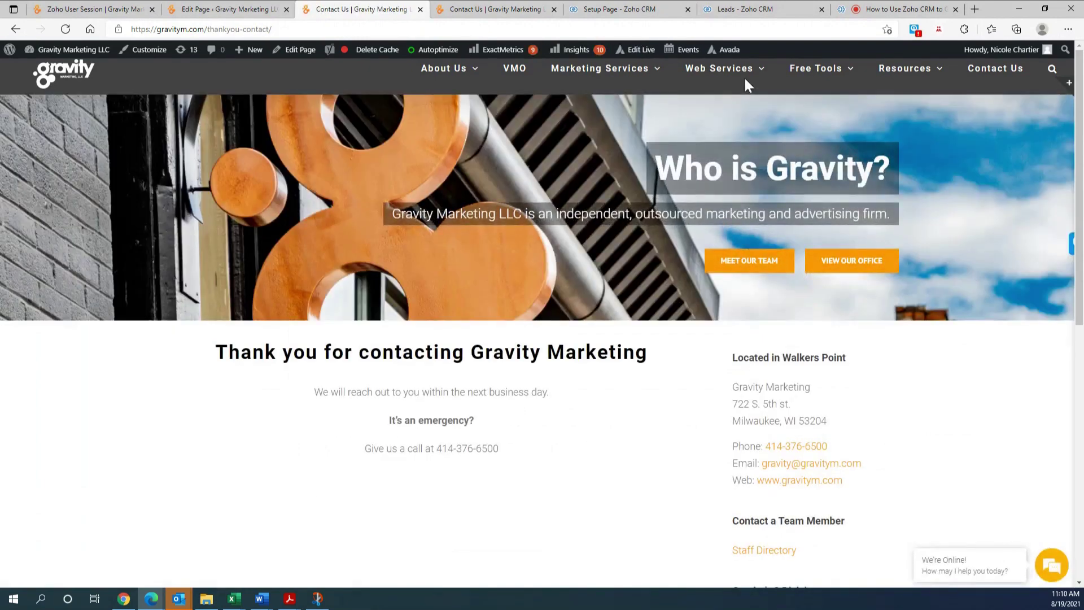
- Reload the Zoho CRM Leads list to show the test submission as the top lead, then return to the meeting
click(723, 11)
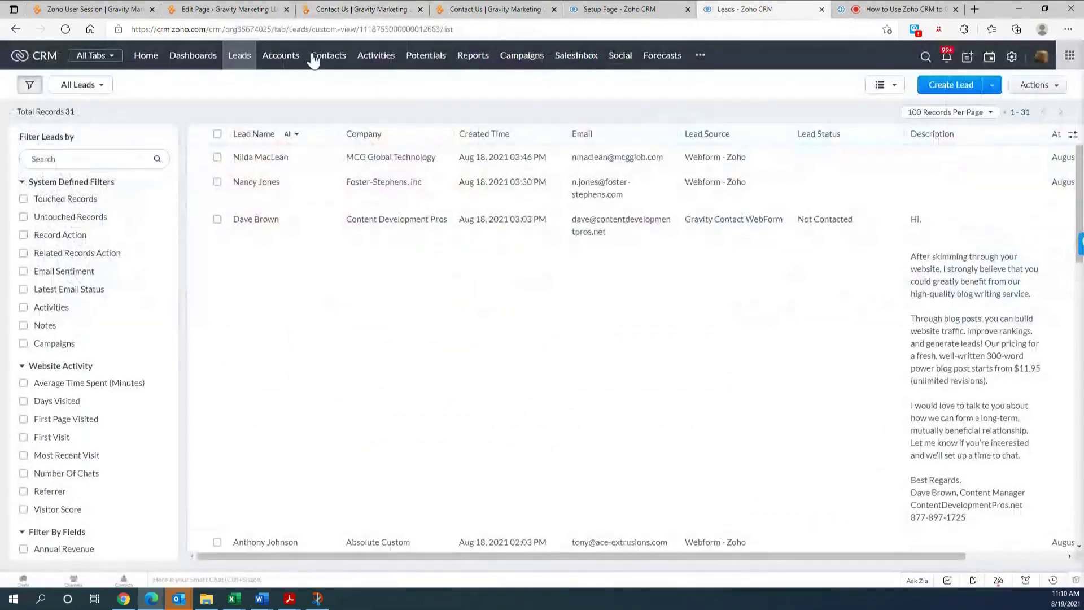
click(65, 30)
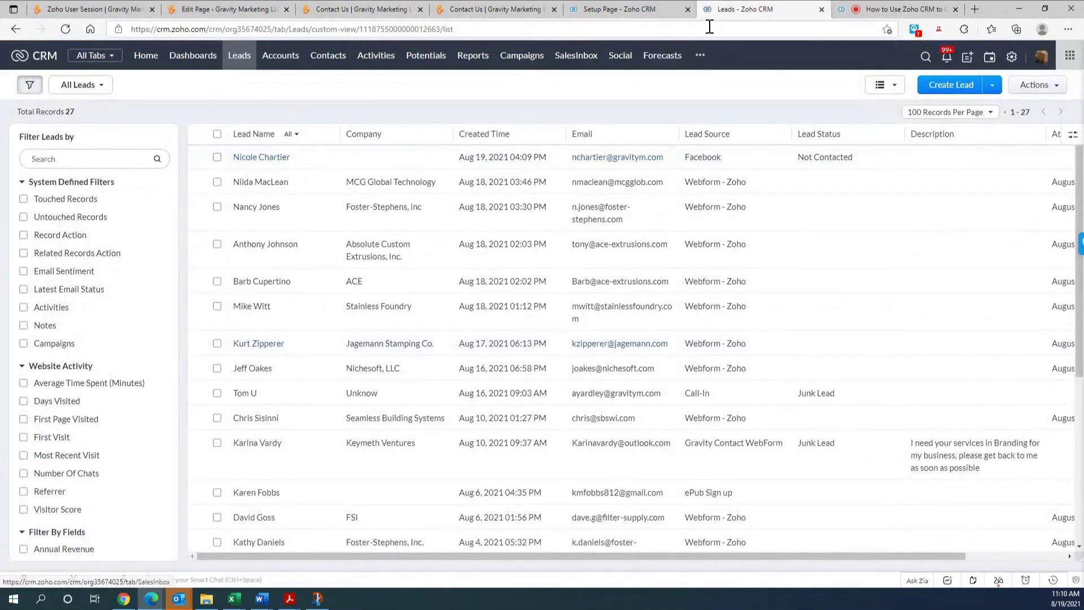
click(868, 12)
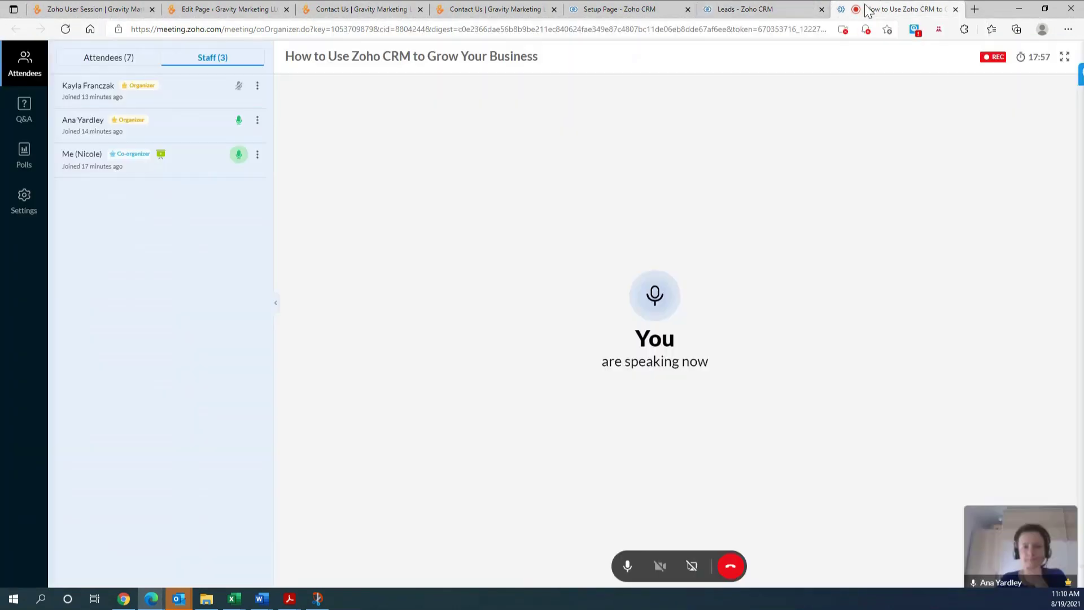
- Show the meeting's Attendees (7) list
click(94, 62)
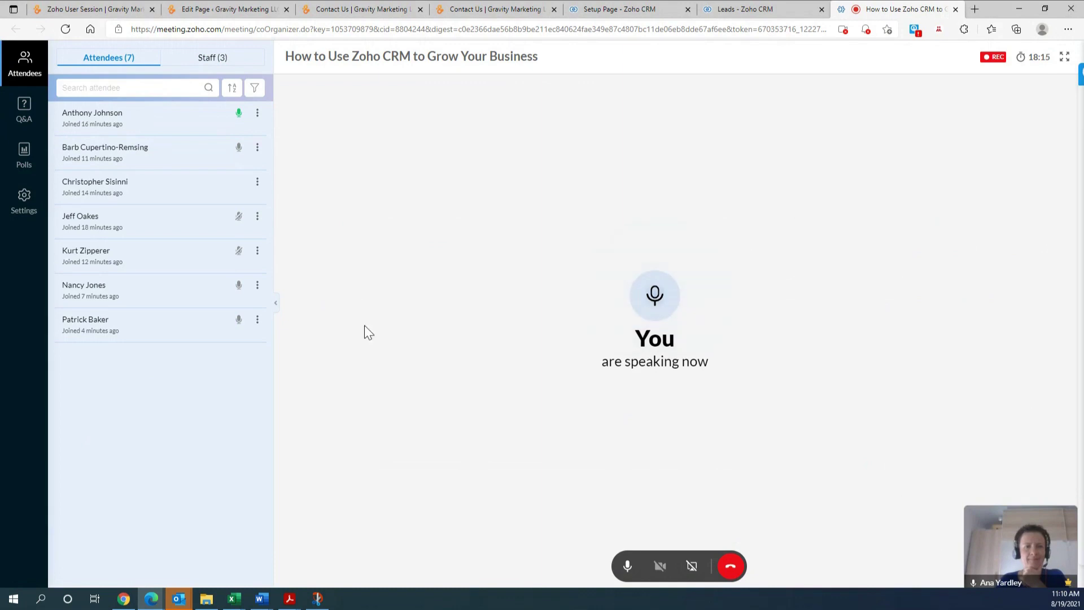
- Stop sharing the screen in Zoho Meeting
click(692, 567)
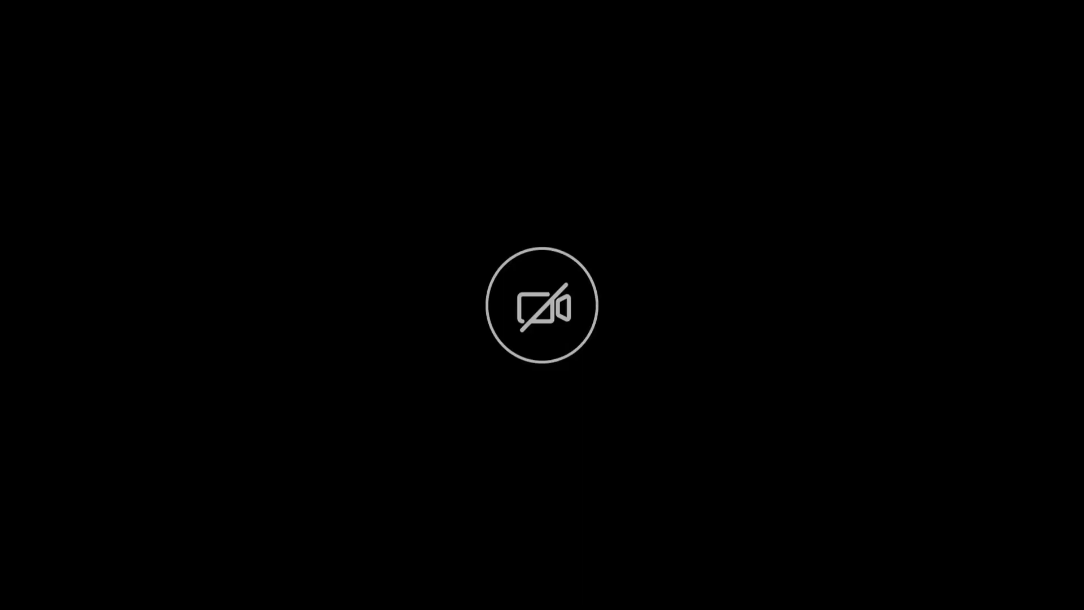
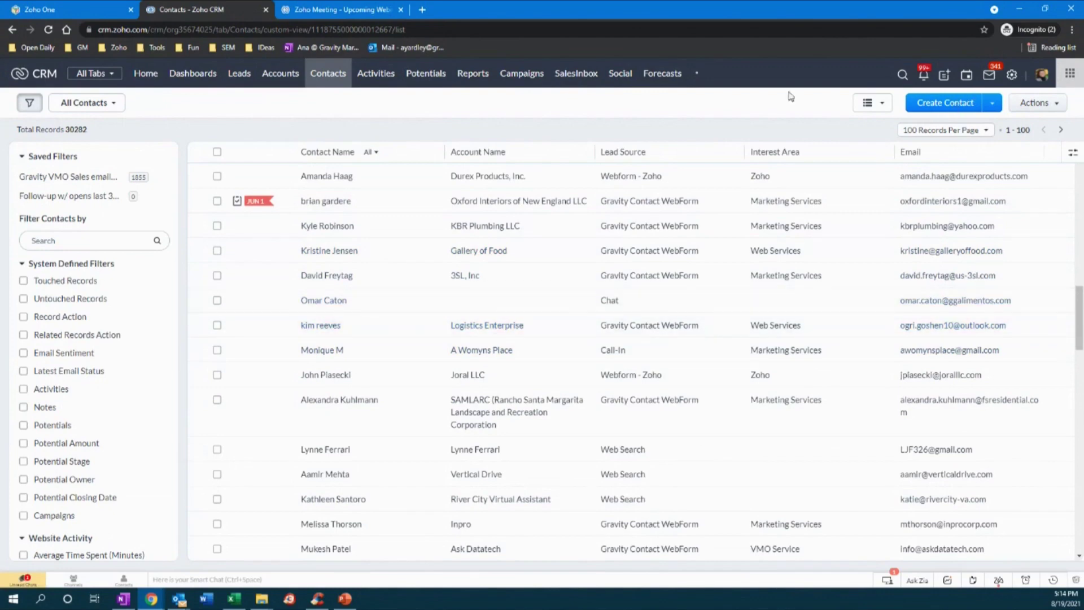
- From the Accounts module, start a new account named 'Demo Account'
click(282, 79)
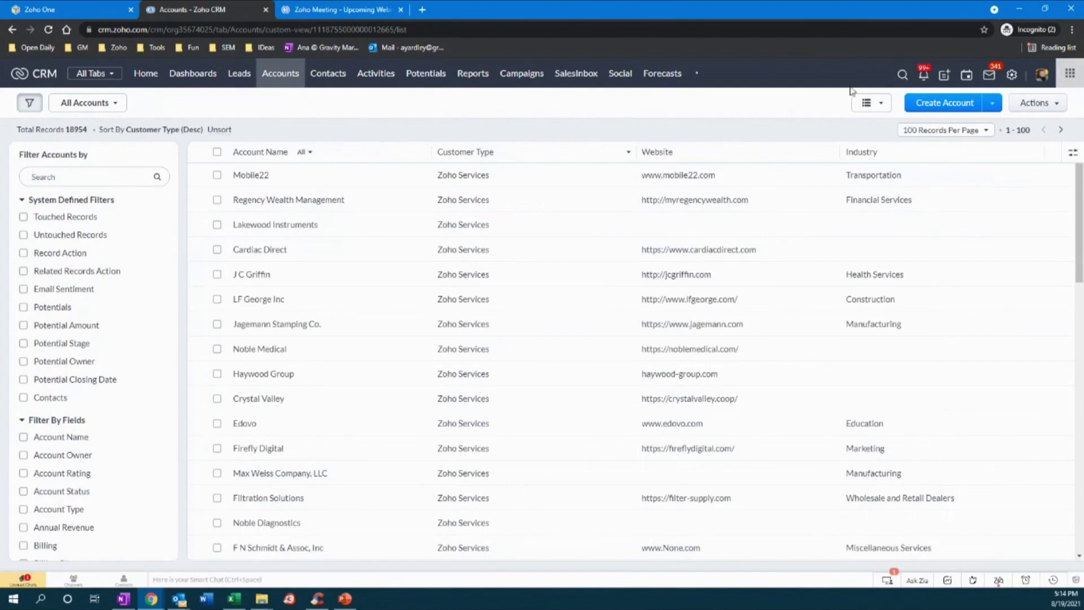
click(946, 77)
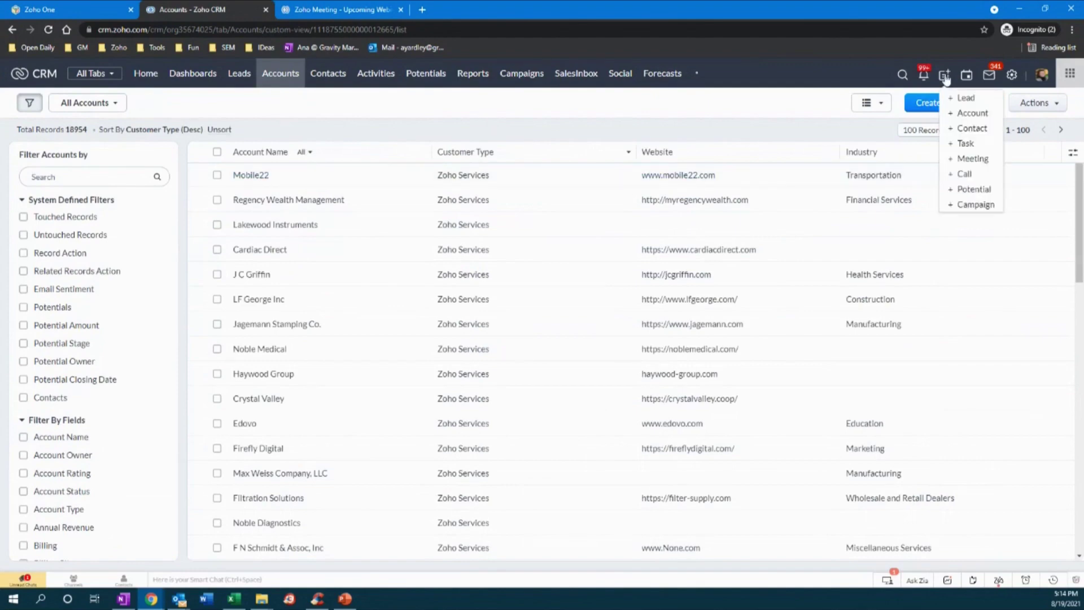
click(974, 114)
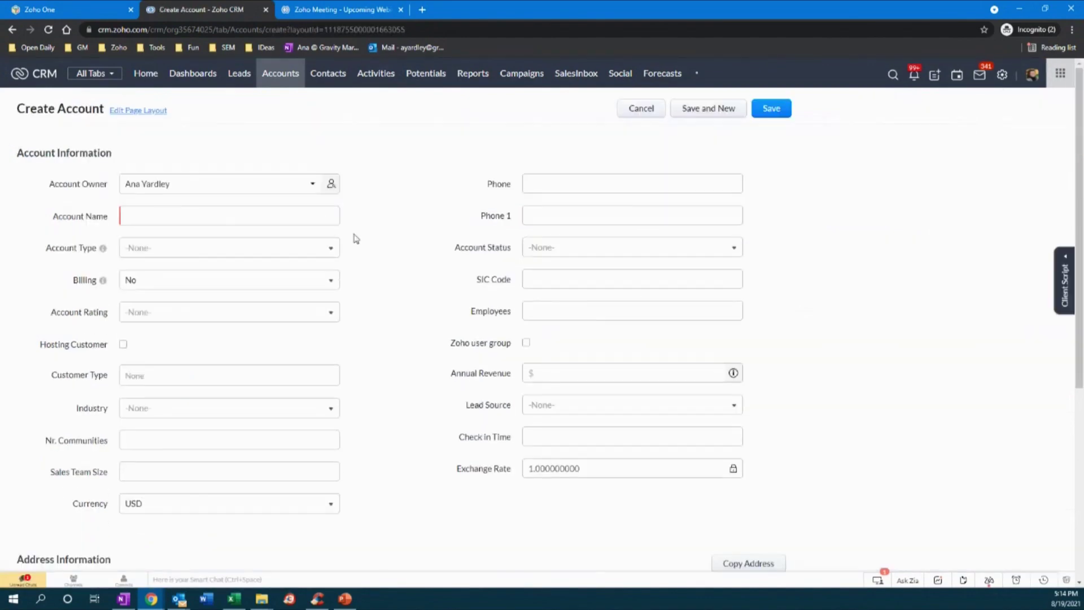
click(223, 213)
text(Demo)
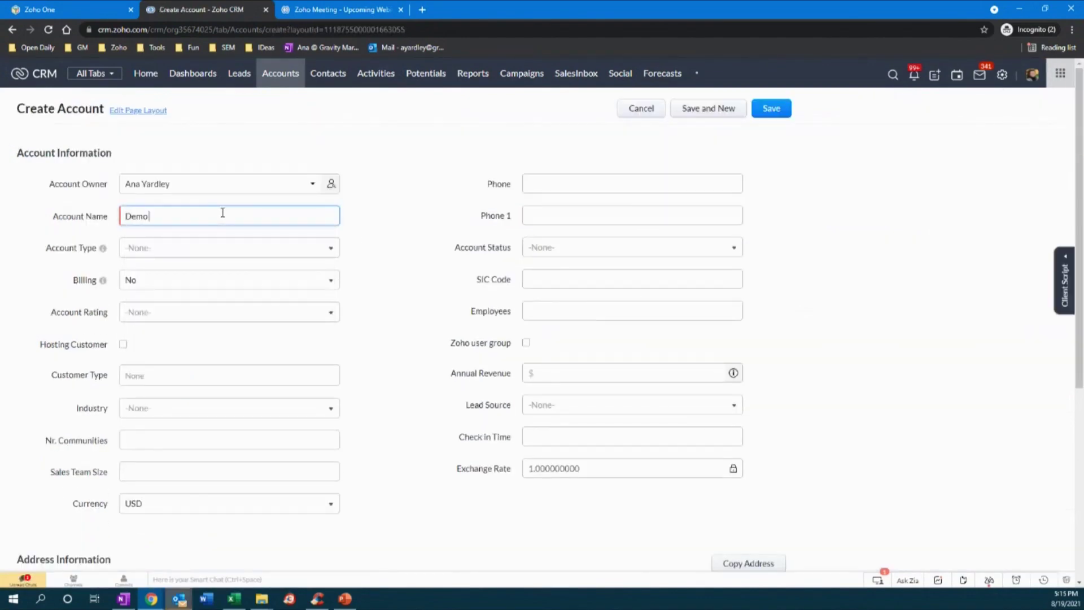
text( Account)
- Set Account Type to Prospect and leave the Phone field blank
click(320, 248)
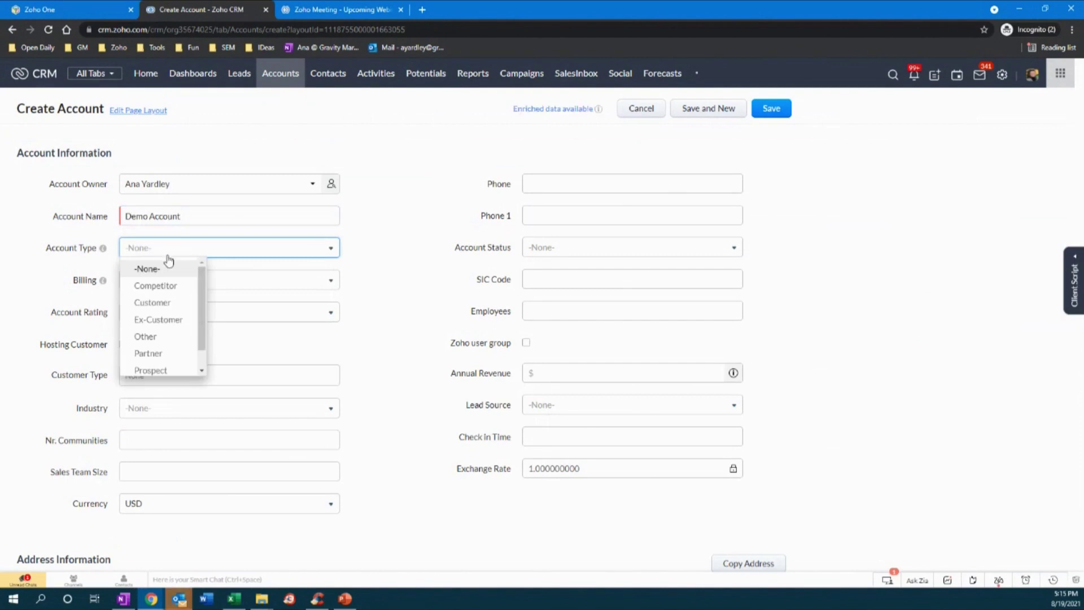
click(162, 371)
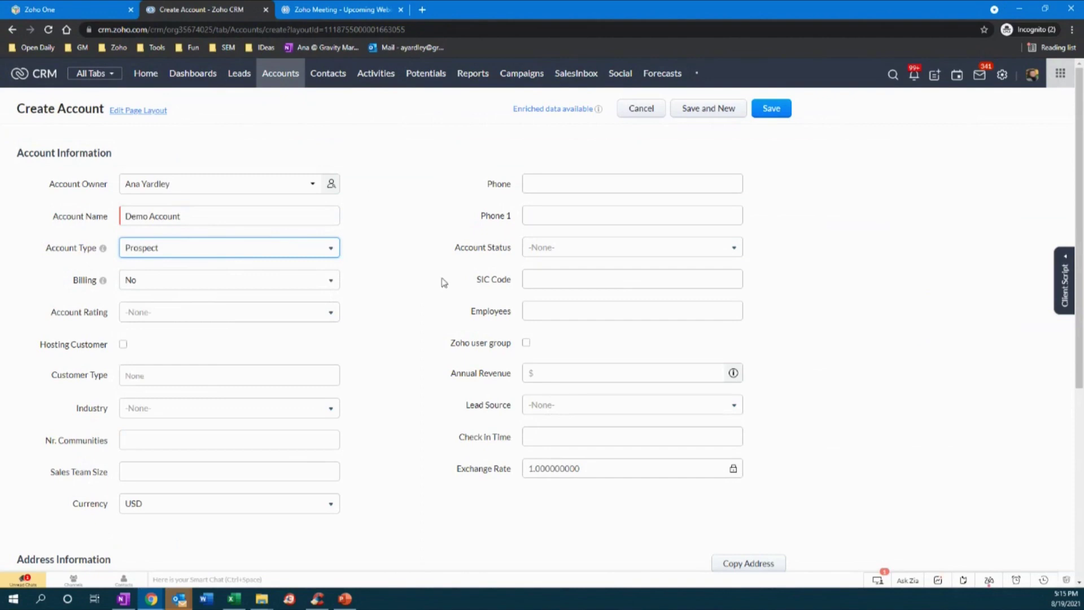
click(565, 184)
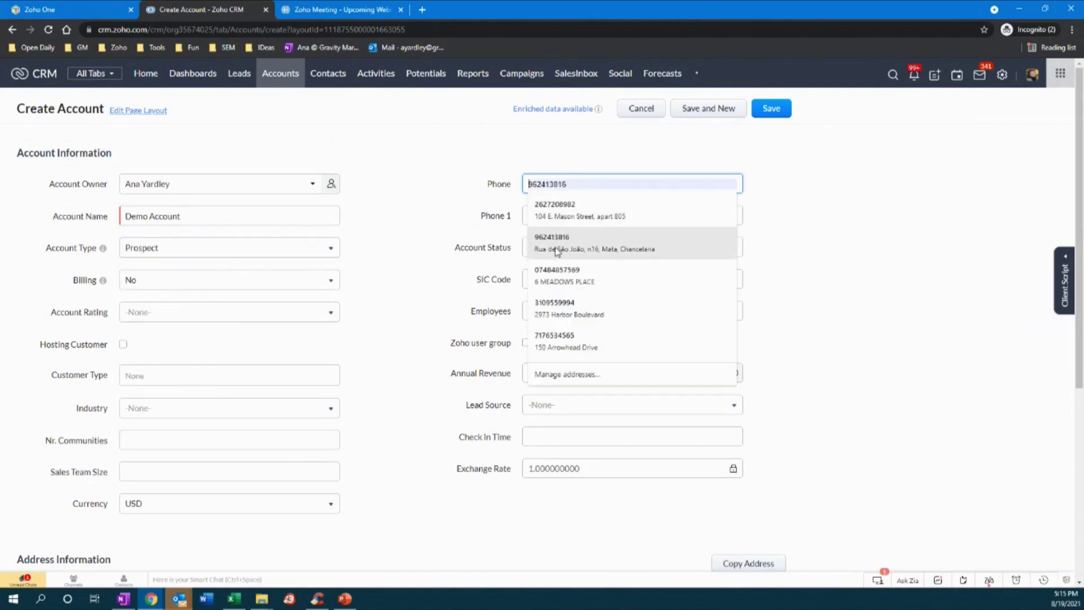
click(556, 308)
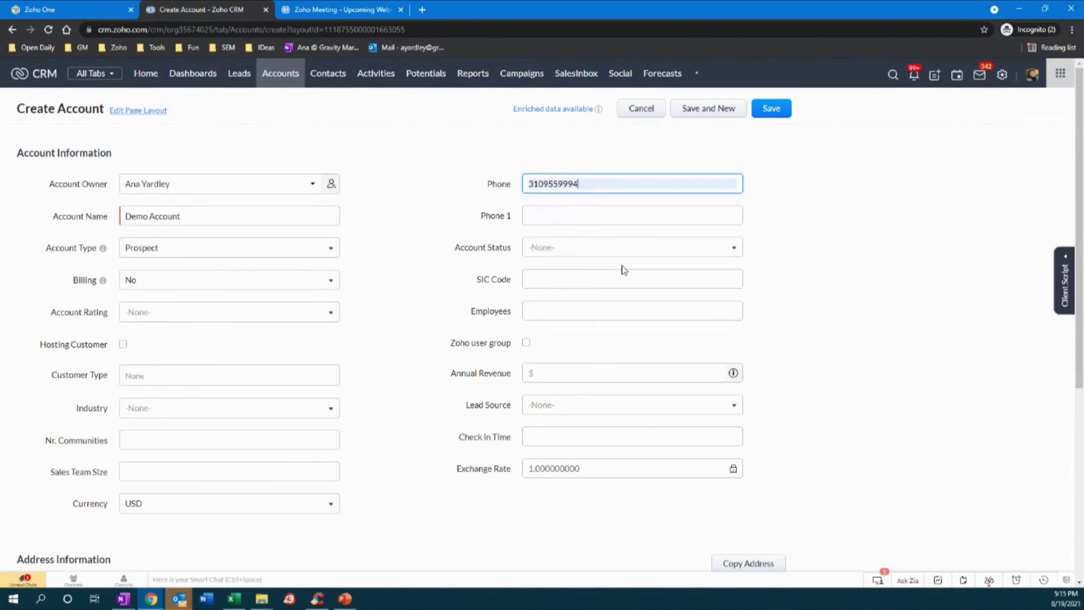
double_click(546, 185)
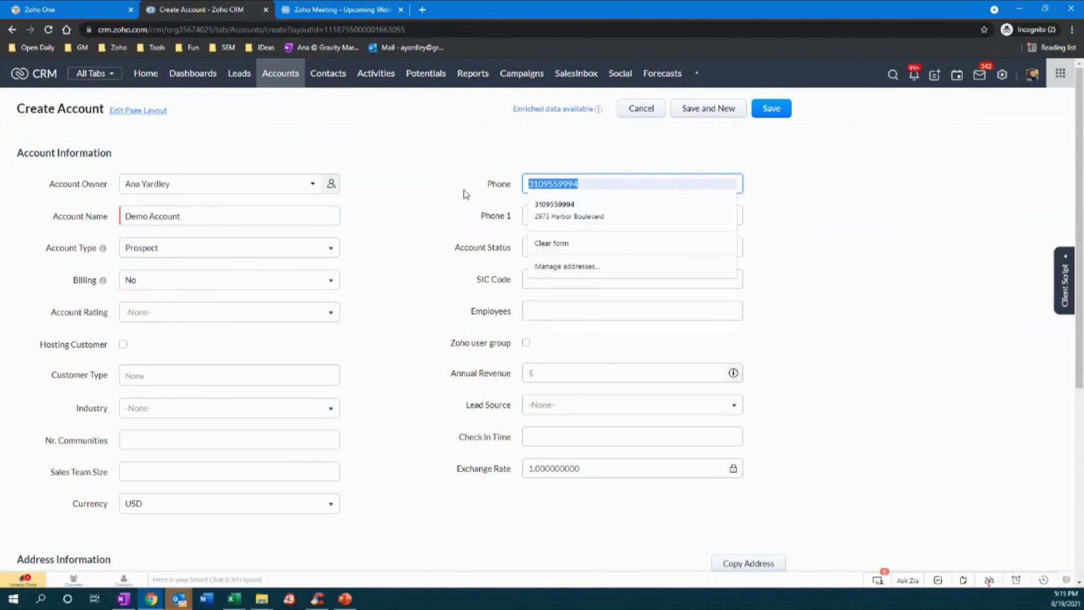
key(BackSpace)
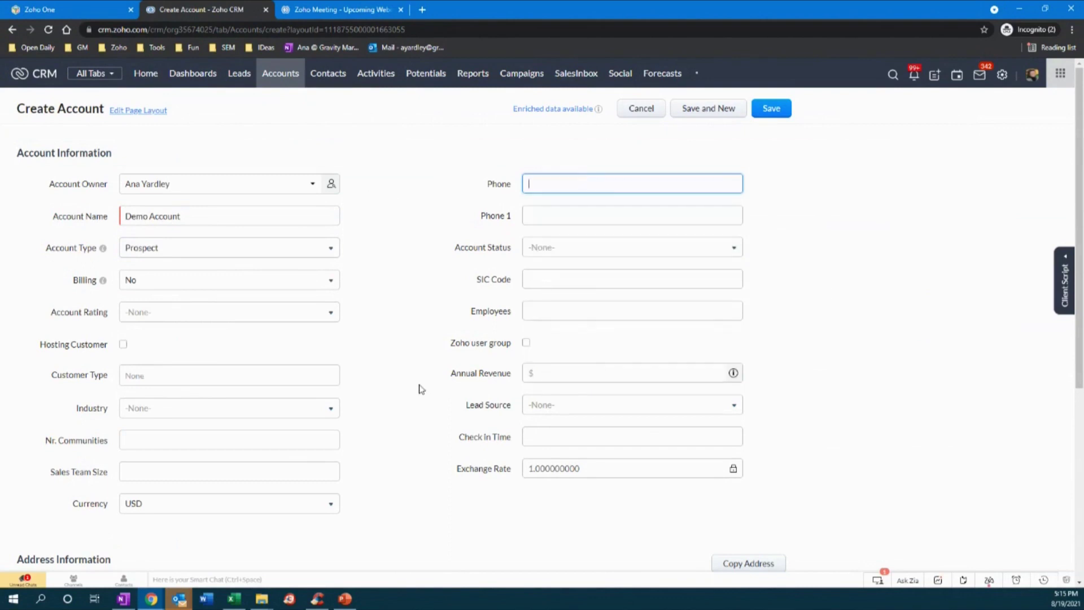
scroll(419, 389, down, 5)
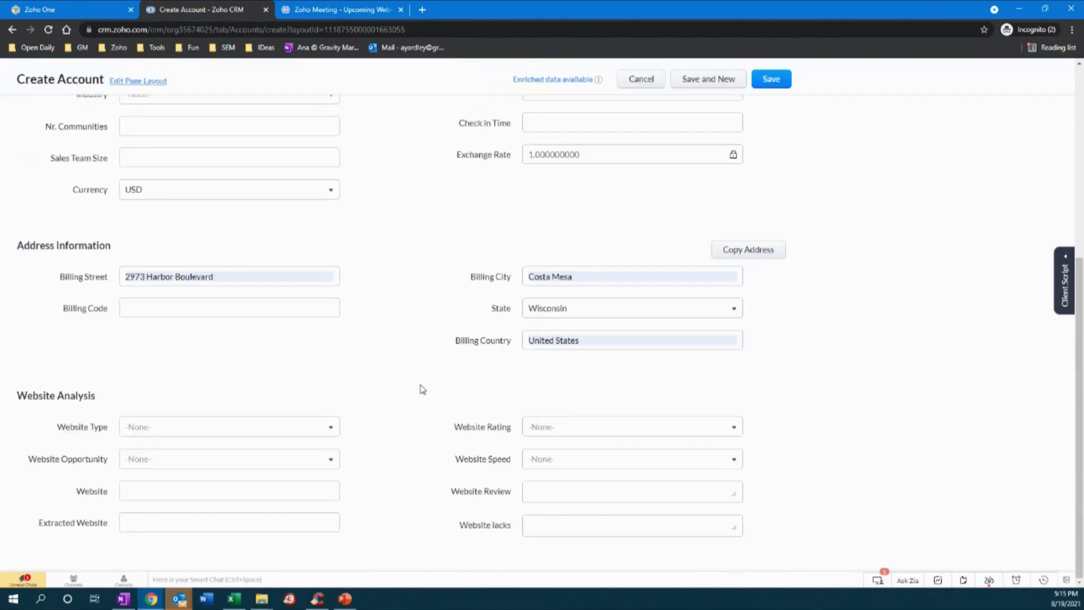
click(162, 492)
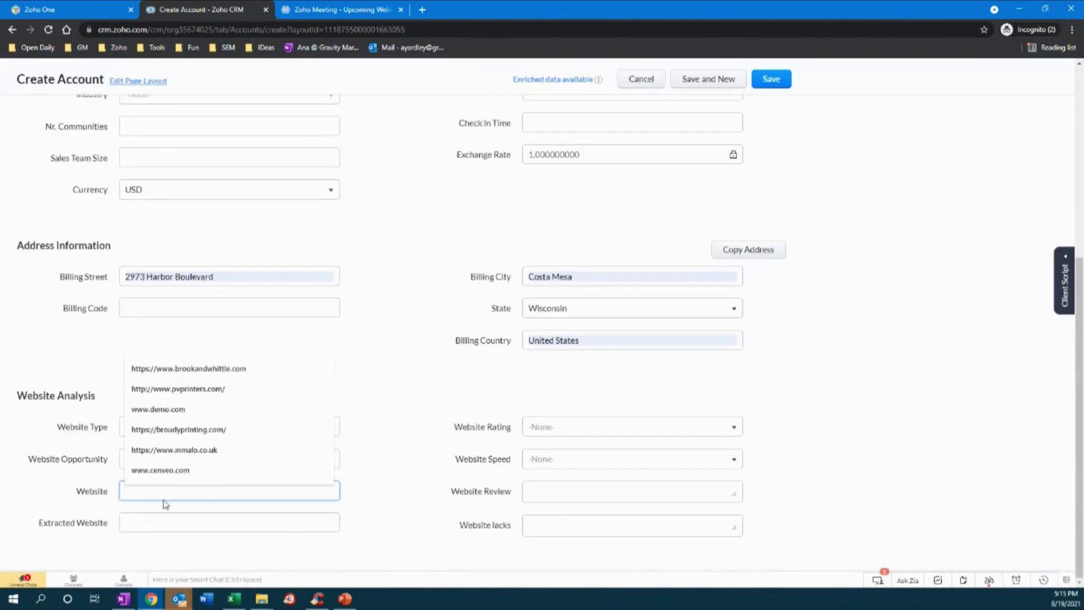
text(www.cenveo.com)
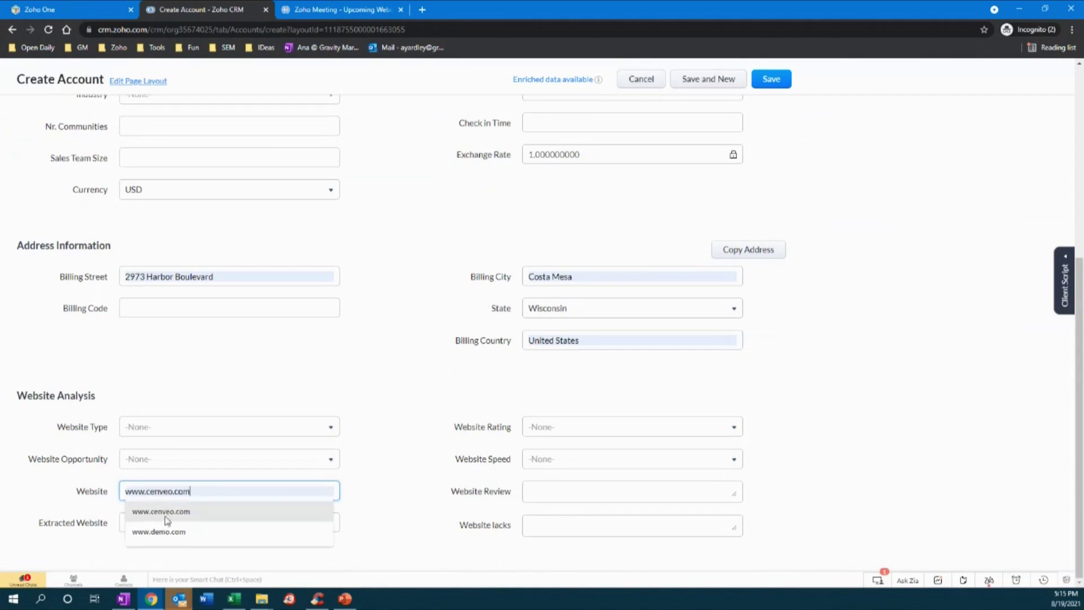
click(163, 512)
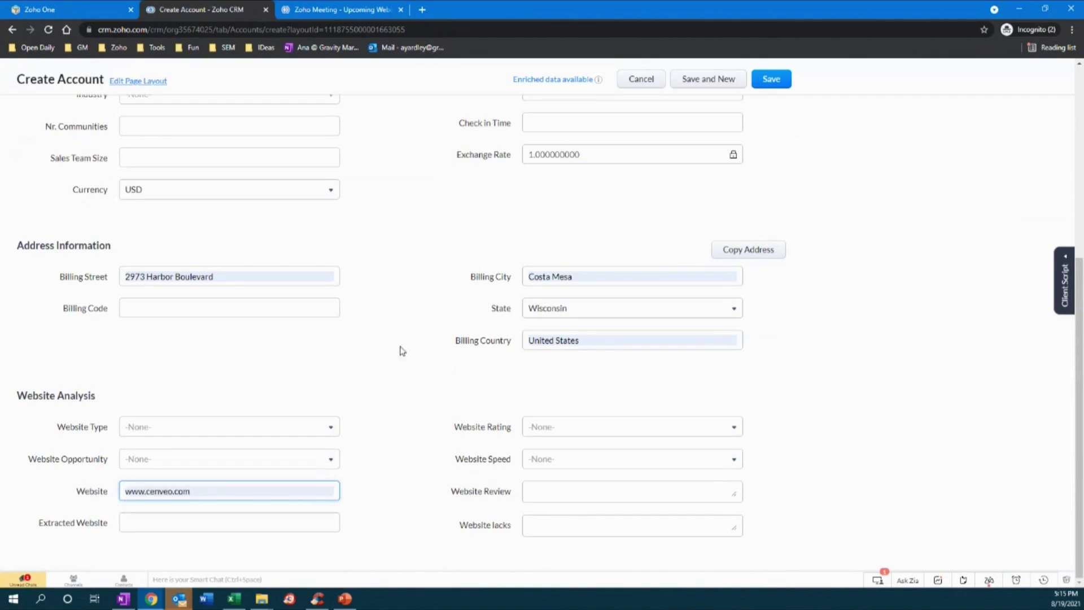
scroll(423, 359, up, 4)
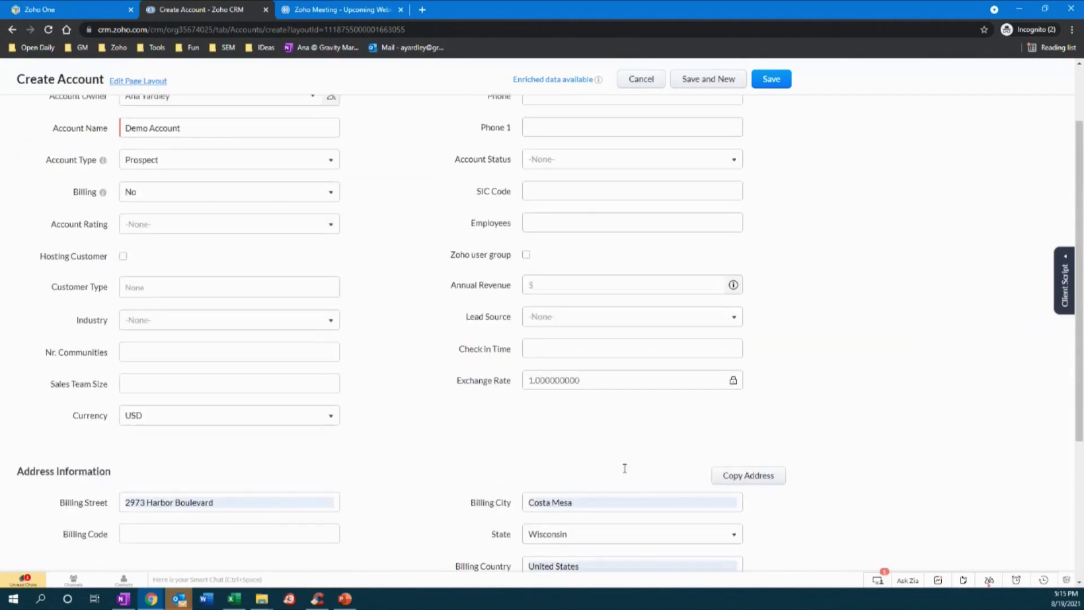
scroll(353, 505, down, 2)
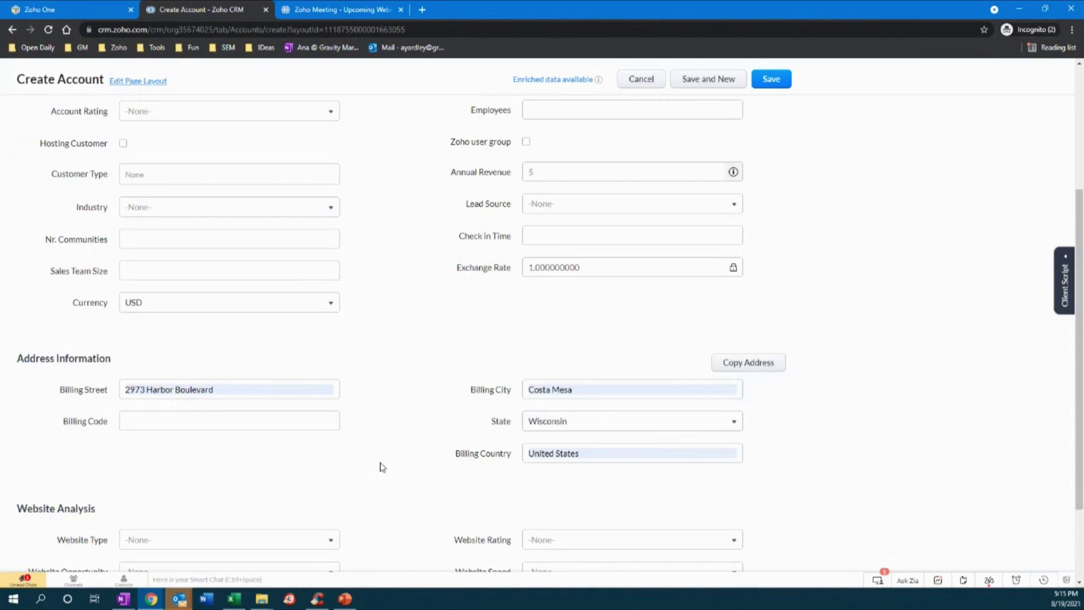
scroll(382, 467, up, 1)
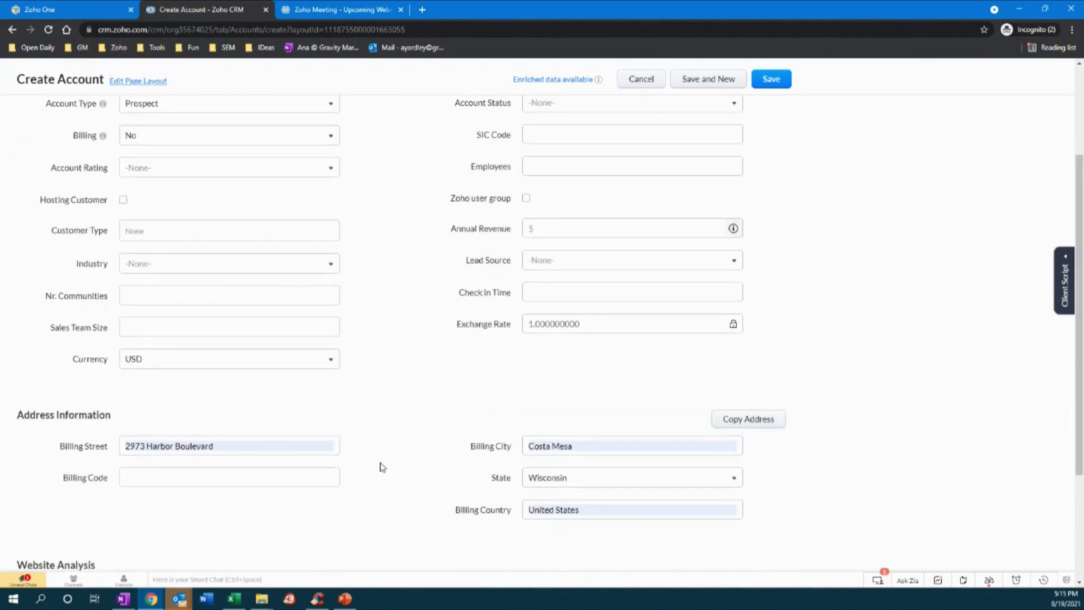
scroll(382, 467, up, 2)
scroll(379, 525, up, 1)
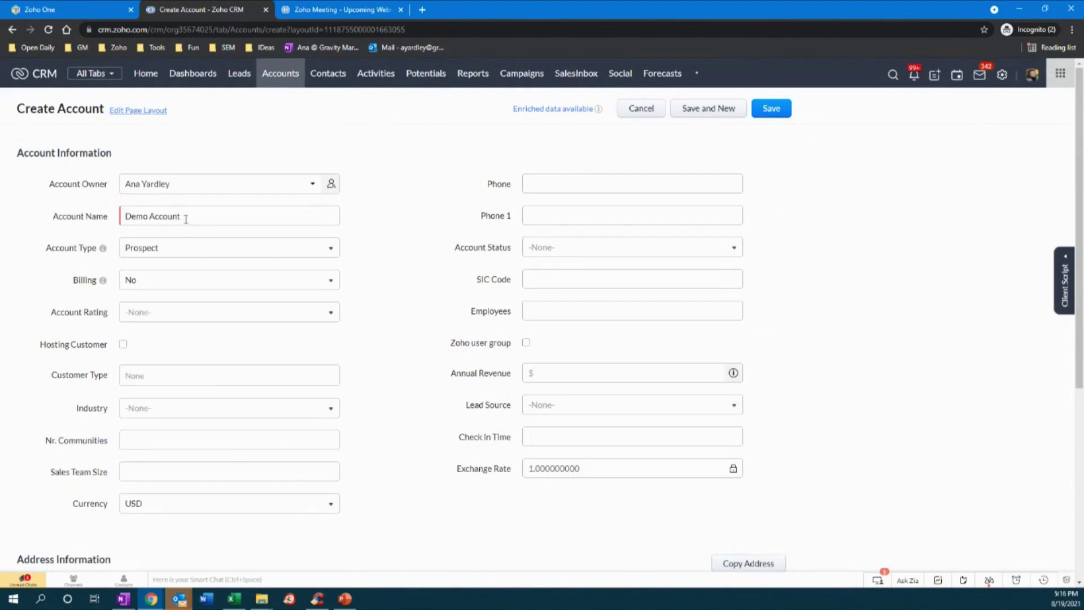
click(179, 250)
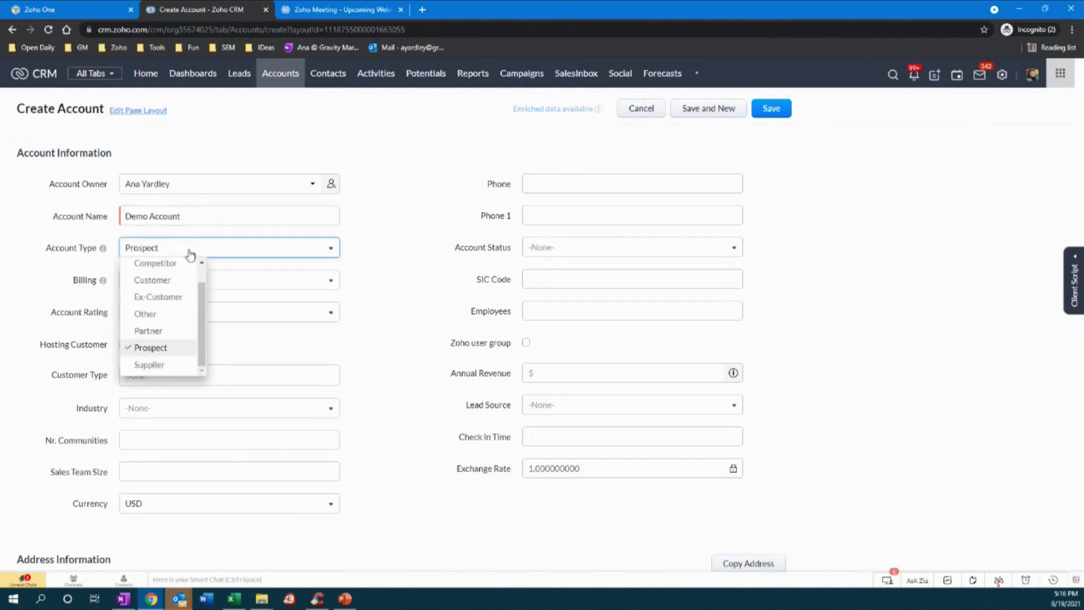
click(379, 293)
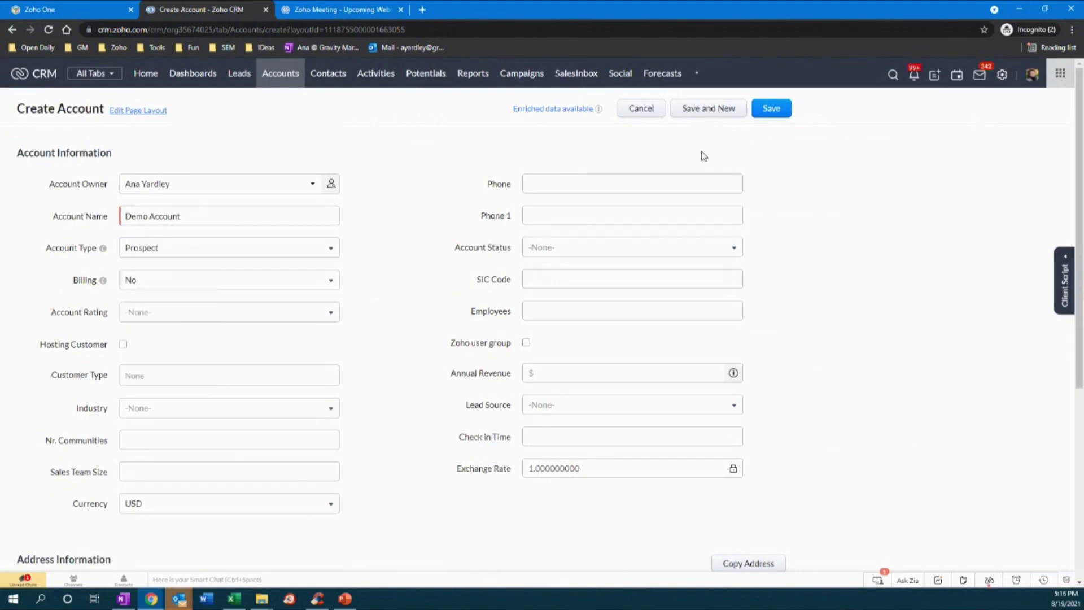
- Save the account, then apply the enriched account name and billing street as Cenveo Worldwide Ltd
click(772, 112)
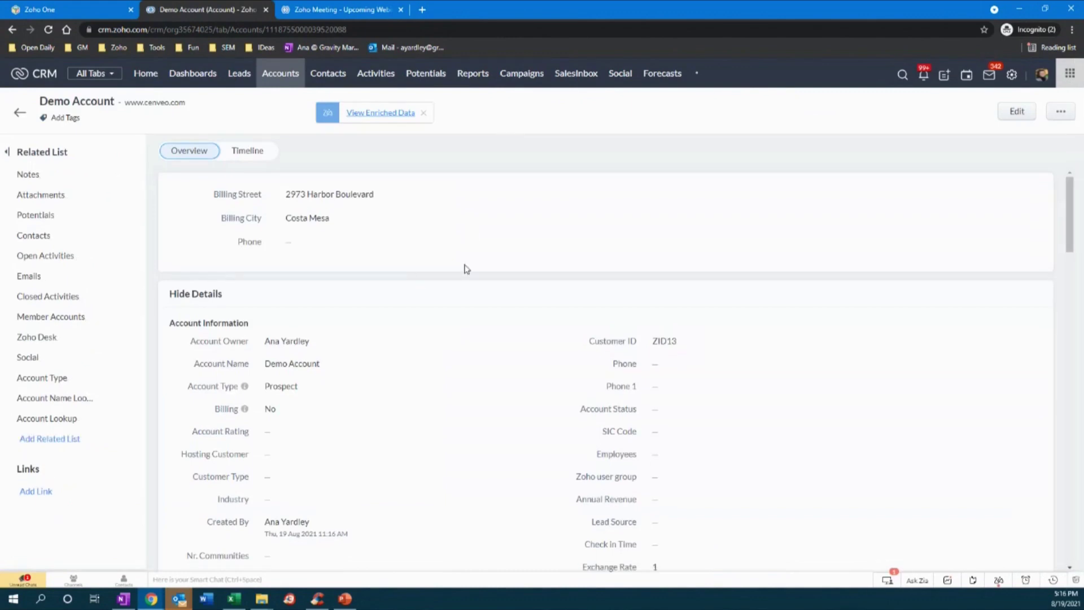
click(380, 113)
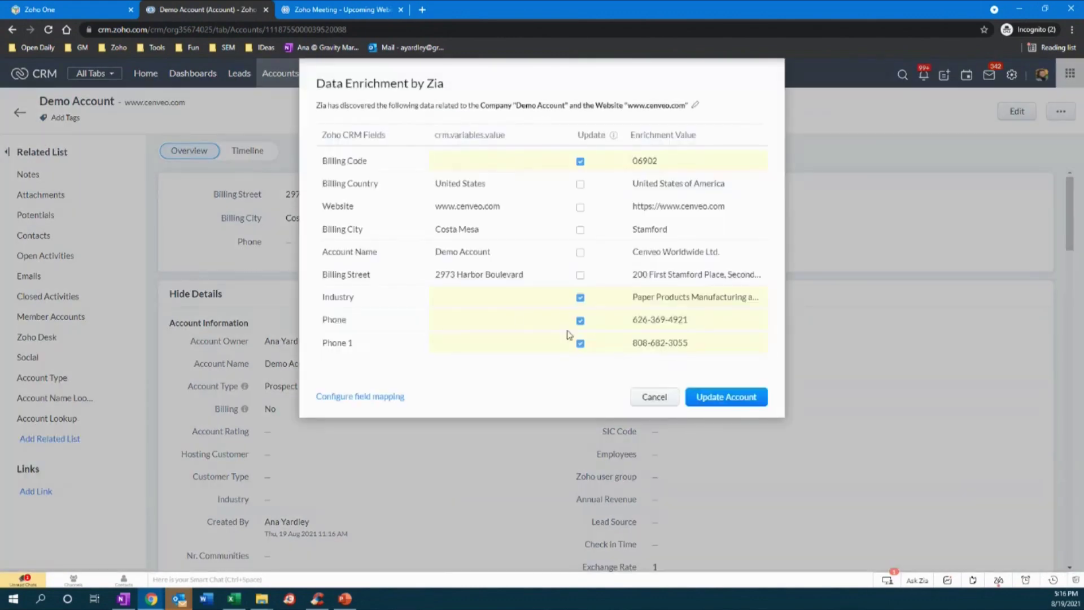
click(580, 275)
click(580, 252)
click(722, 397)
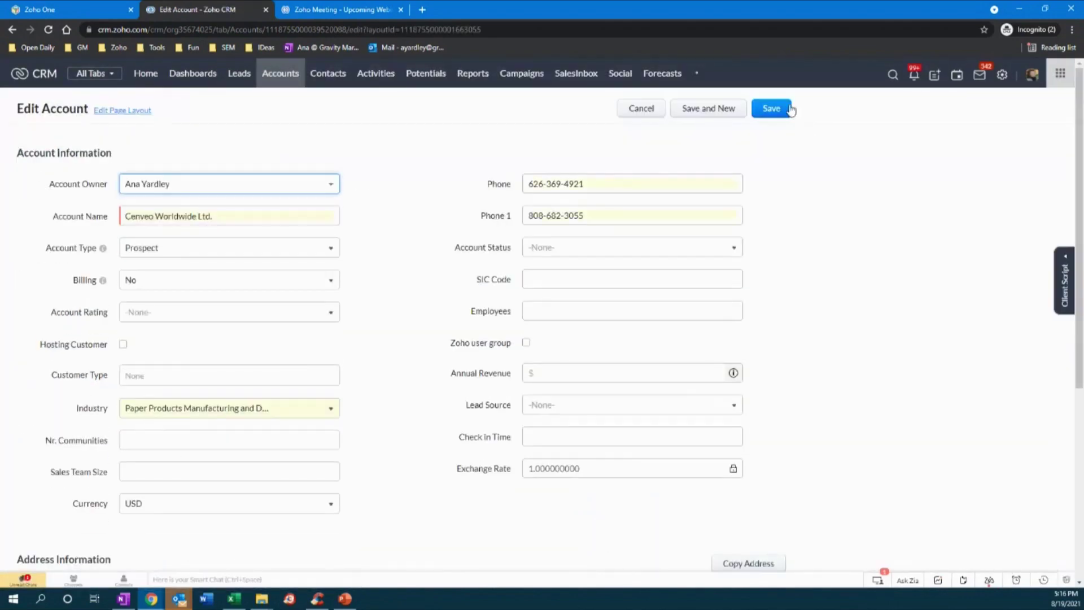
click(781, 110)
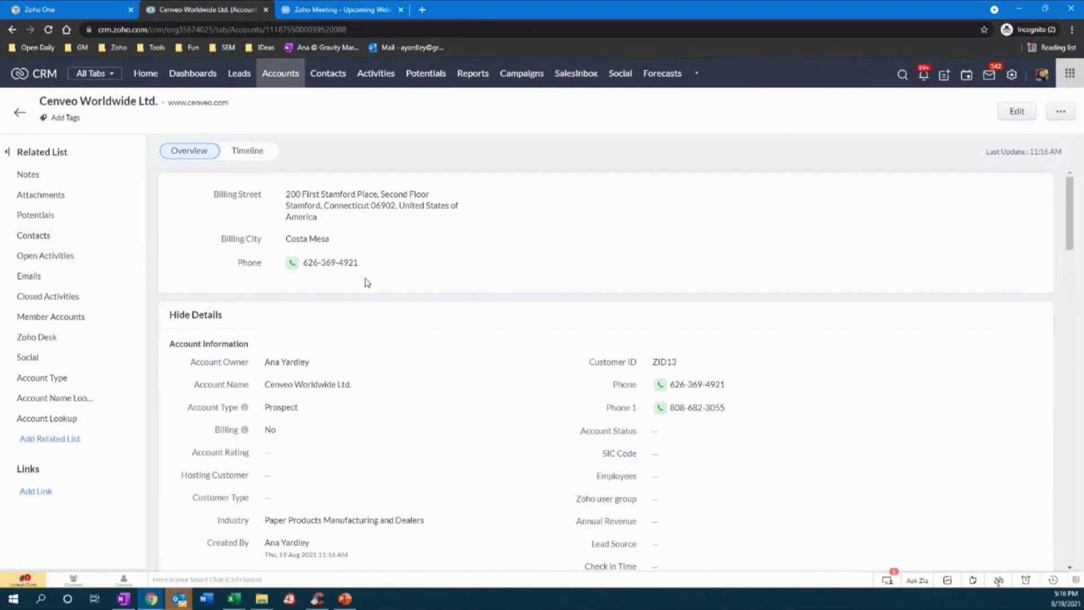
- Start a new contact for the account with a first name, placeholder last name and e-mail
click(125, 238)
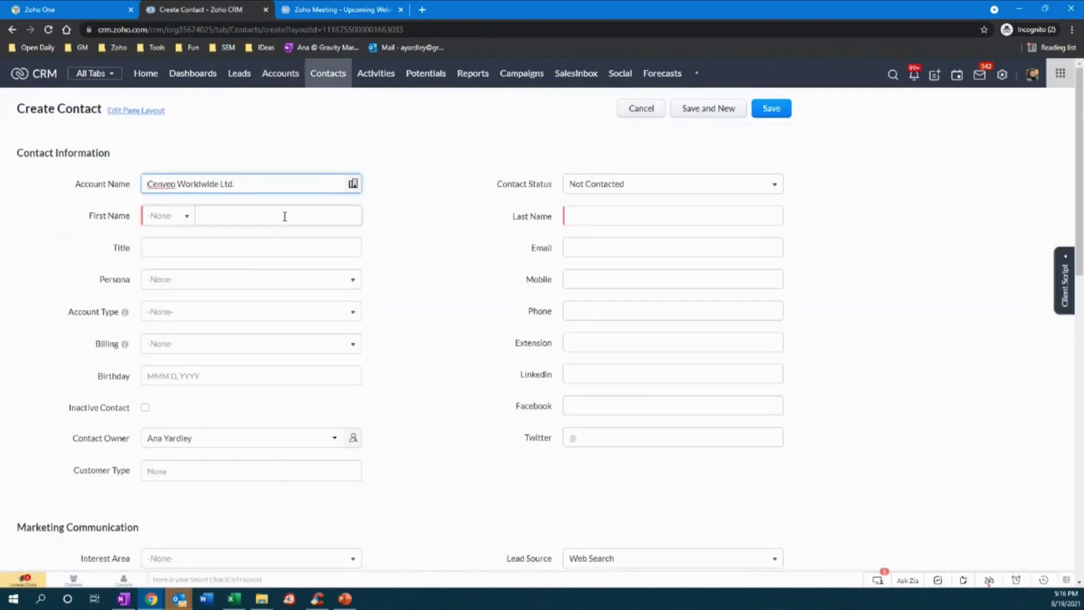
click(284, 216)
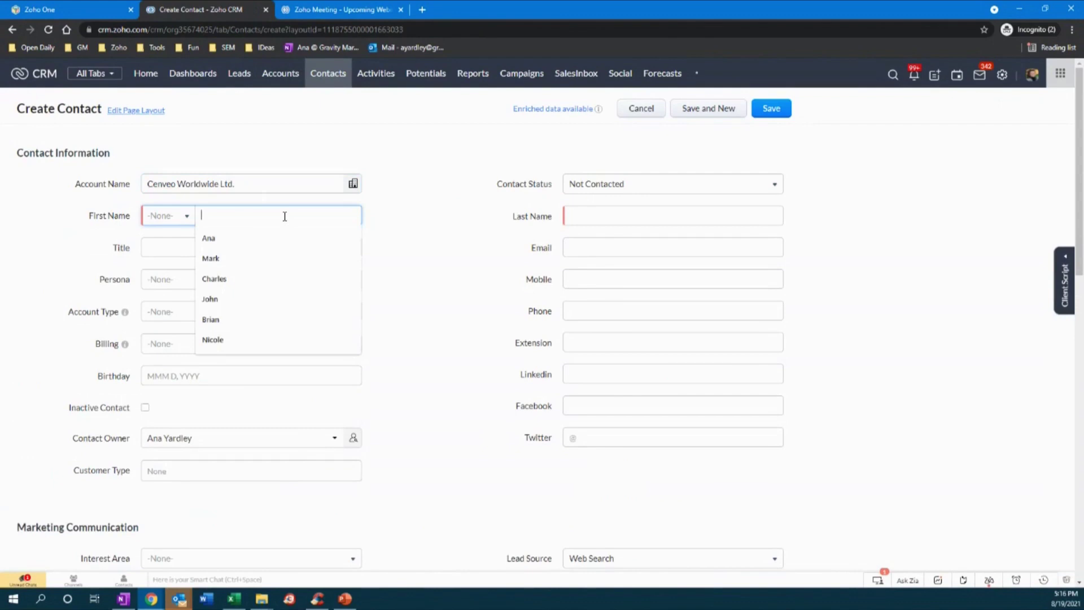
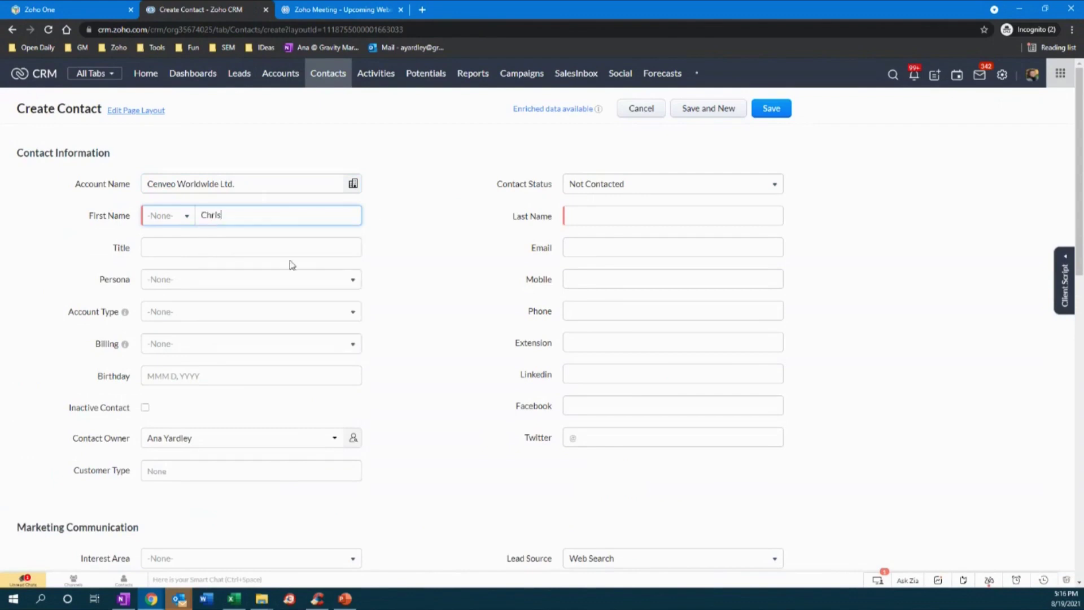
click(586, 213)
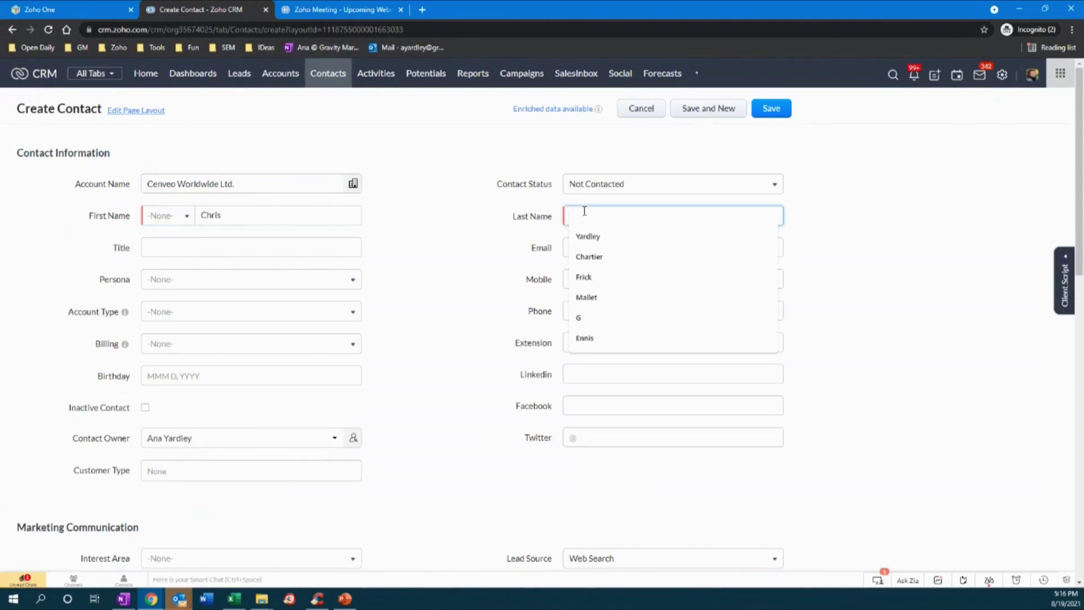
text(Lastname)
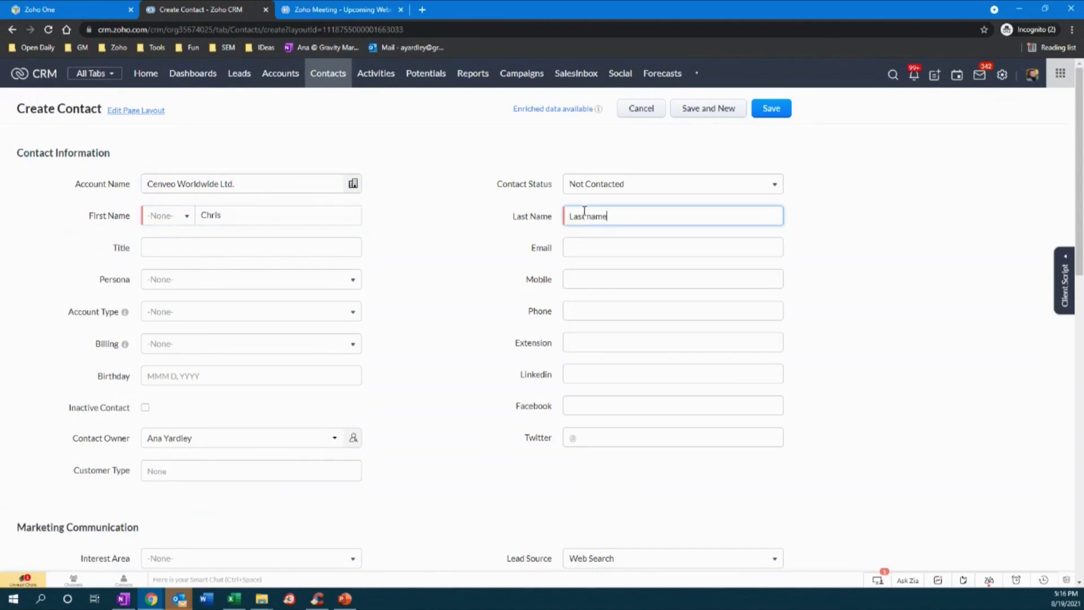
click(590, 247)
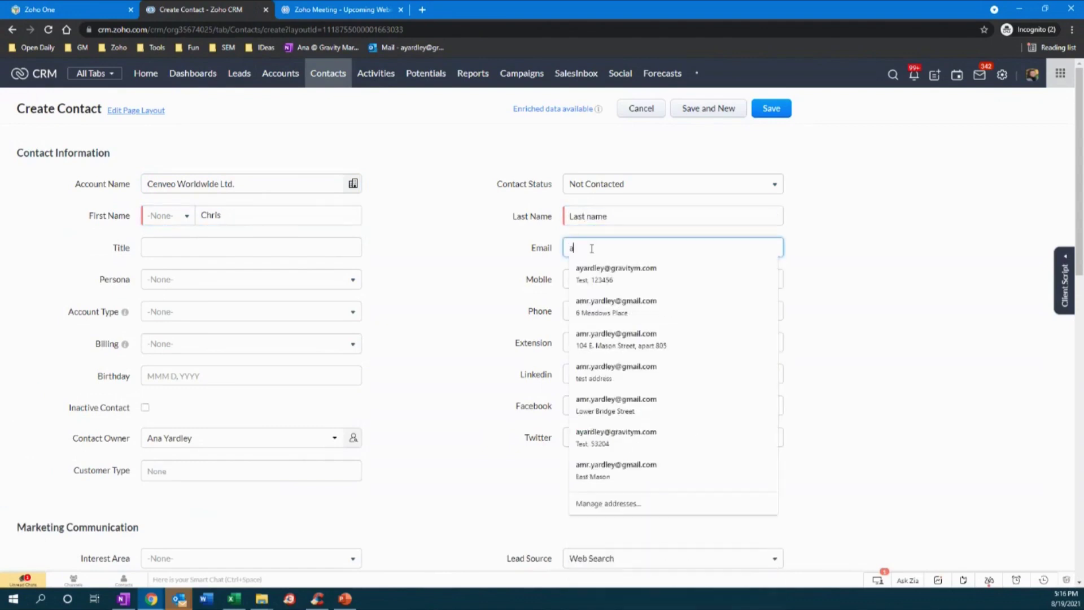
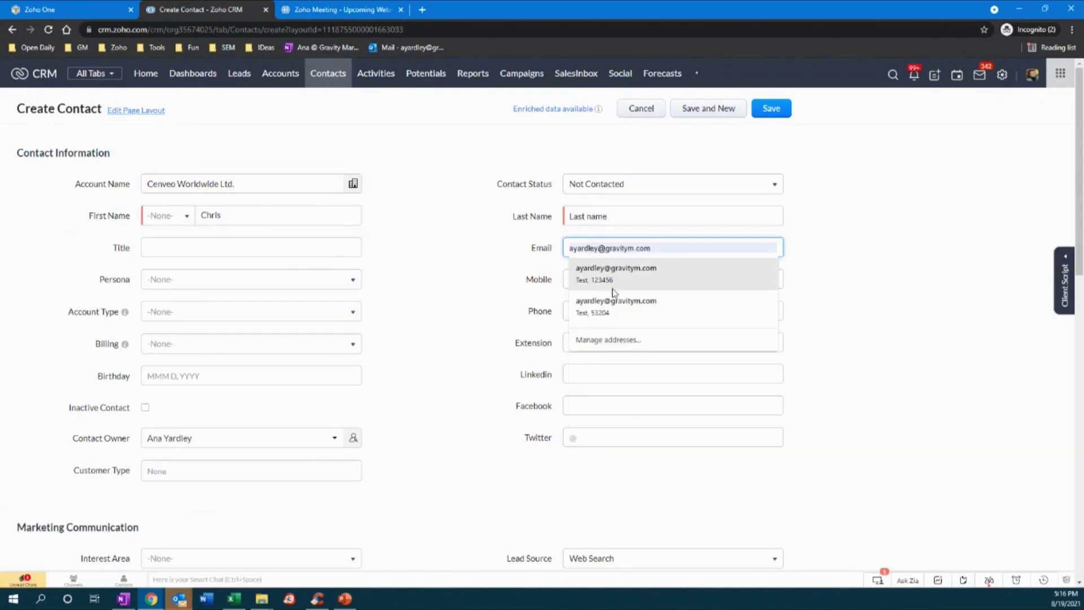
click(612, 300)
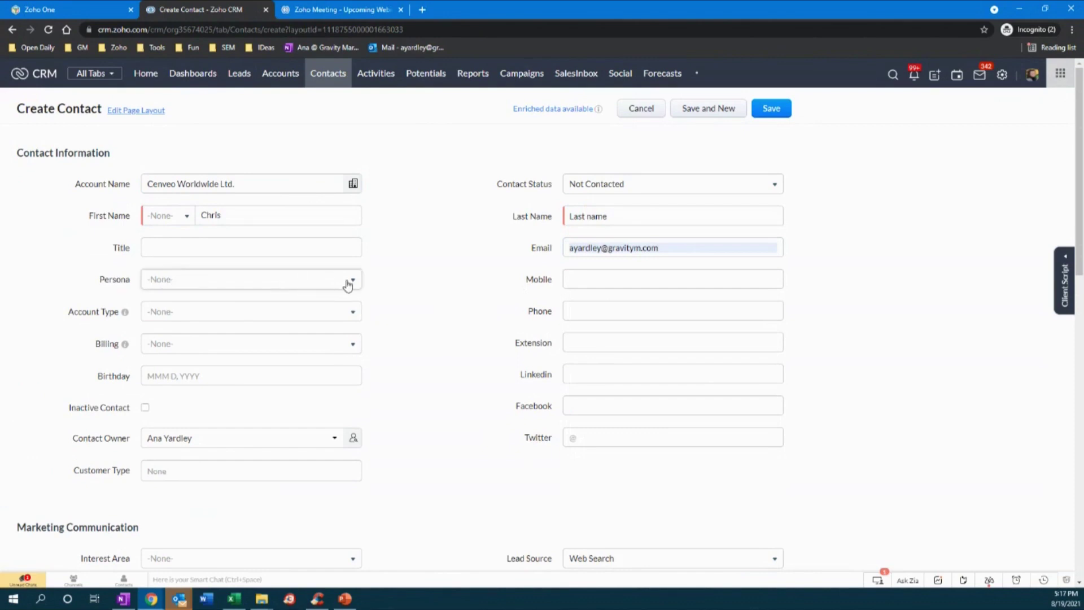
- Set the contact's Persona to Owner/President/CEO
click(348, 284)
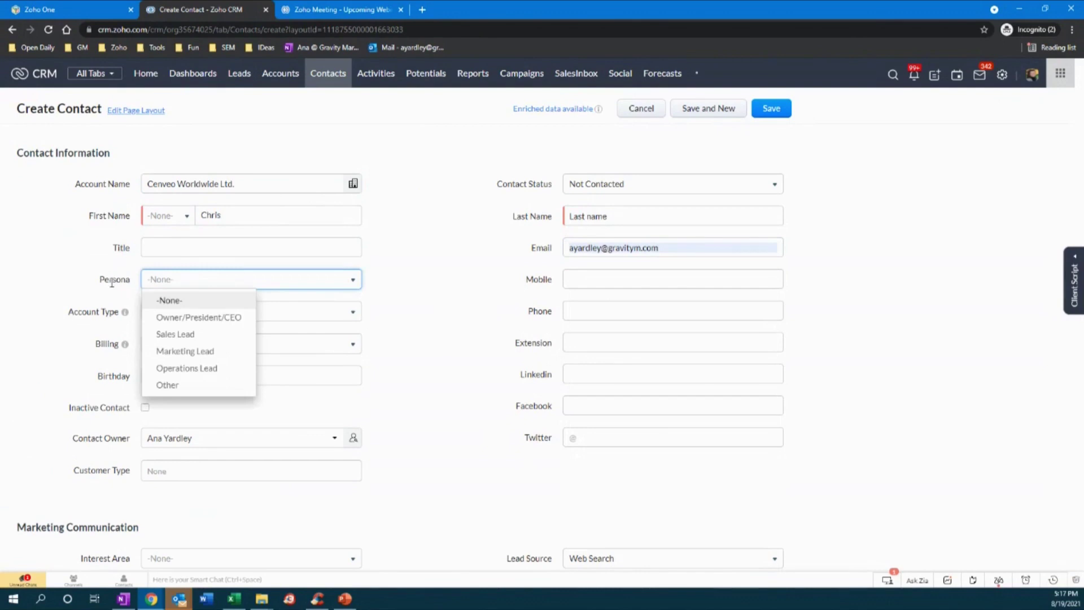
click(152, 247)
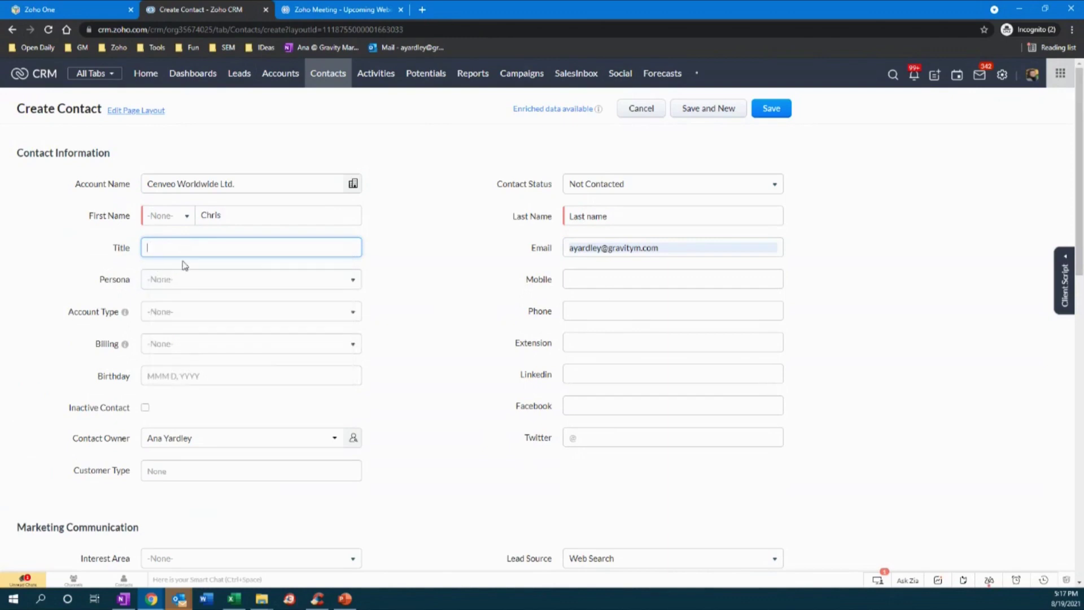
click(221, 285)
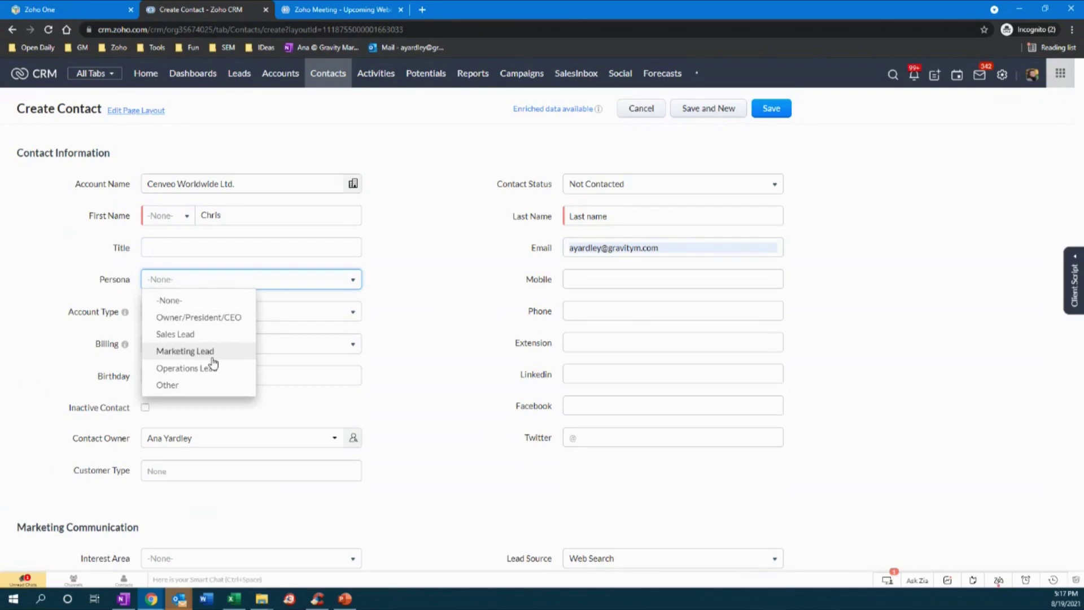
click(407, 272)
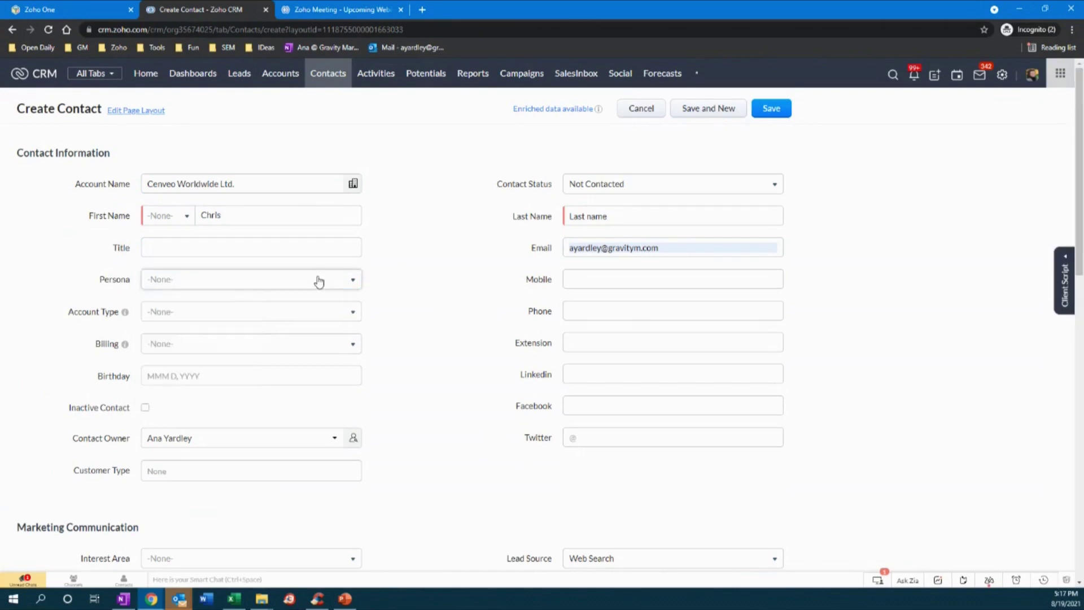
click(321, 282)
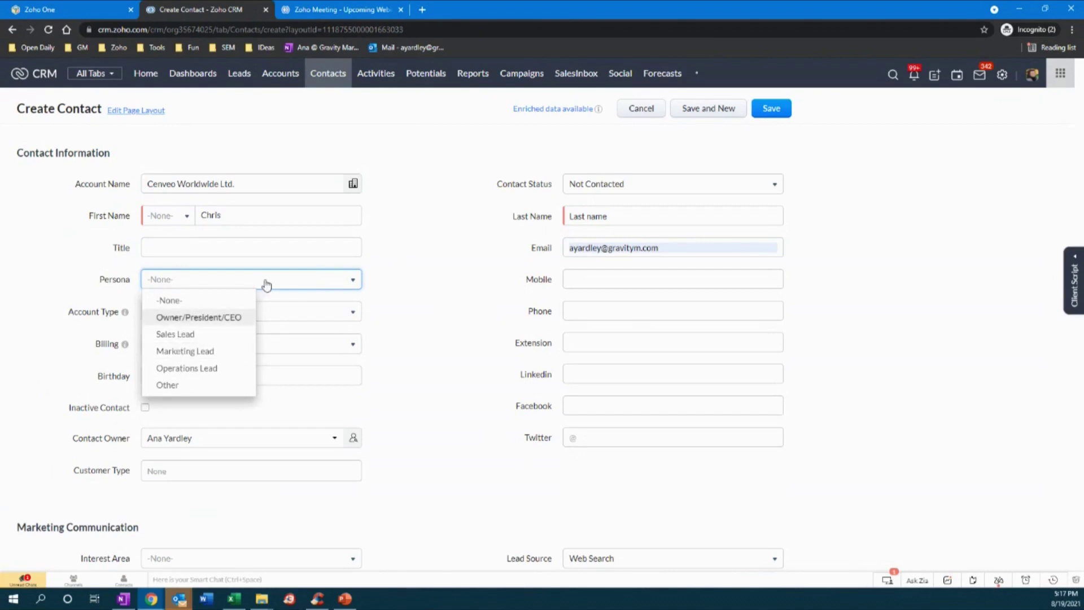
click(198, 317)
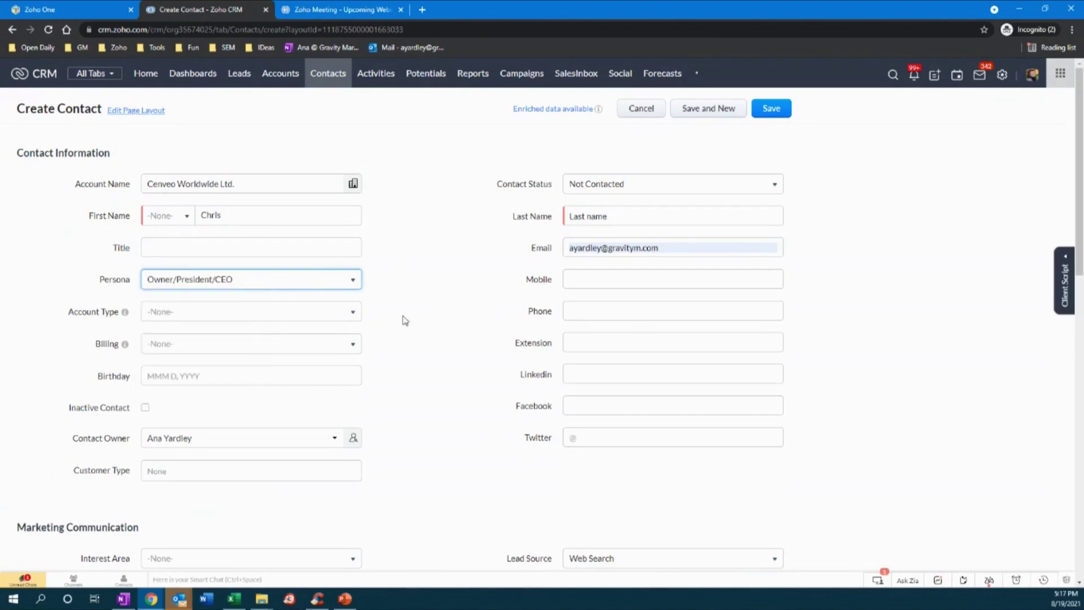
- Replace the placeholder last name with the contact's real surname
triple_click(615, 216)
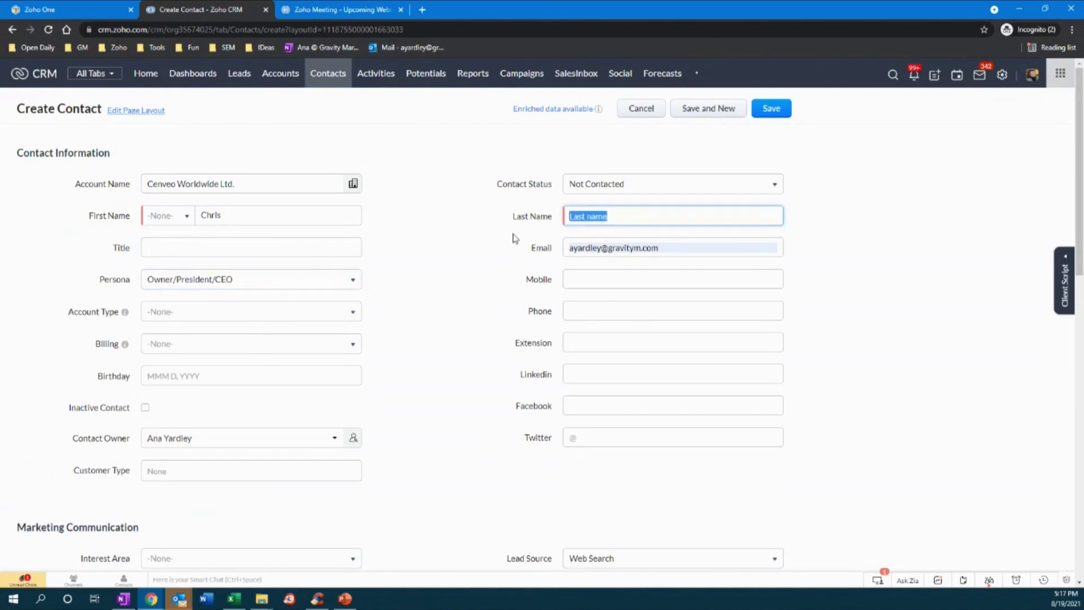
click(375, 264)
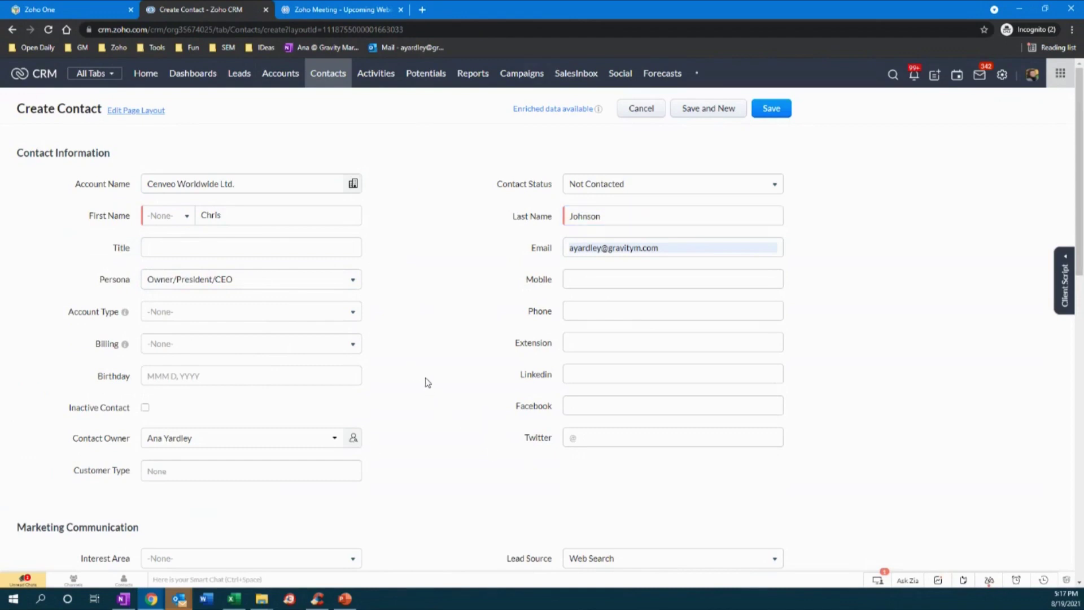
click(235, 600)
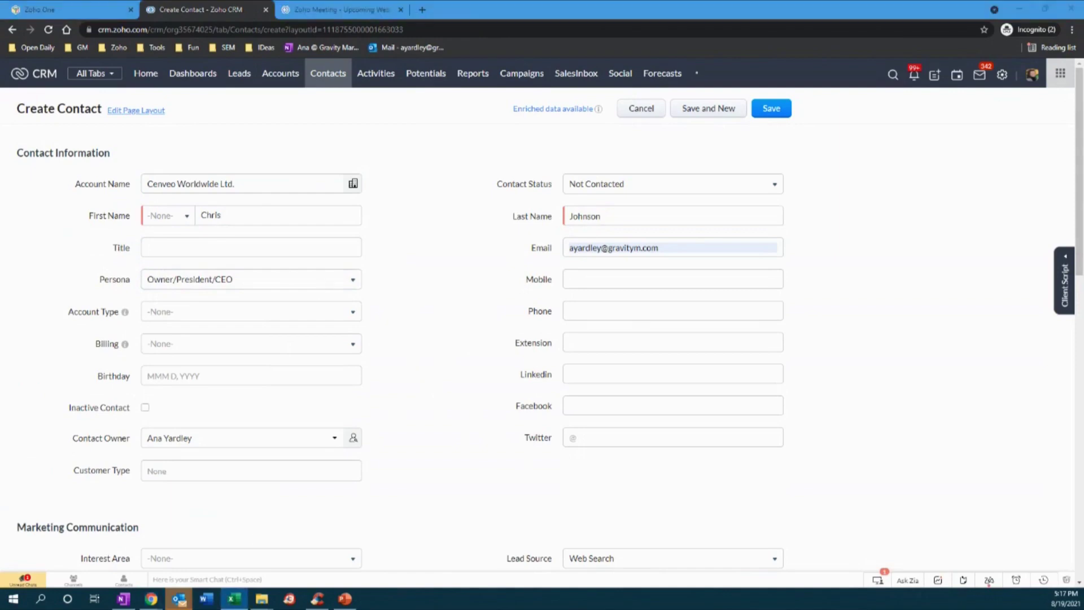
- Maximise the Sample_Contacts data.csv window and auto-fit column A to the e-mail addresses
key(alt+Tab)
drag(555, 222, 650, 160)
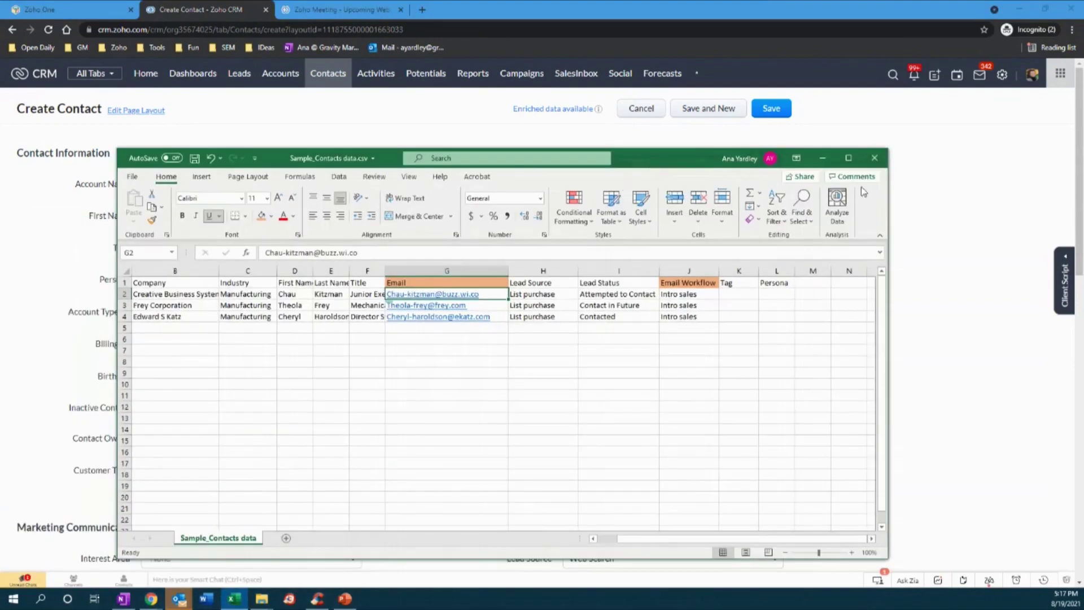
click(848, 158)
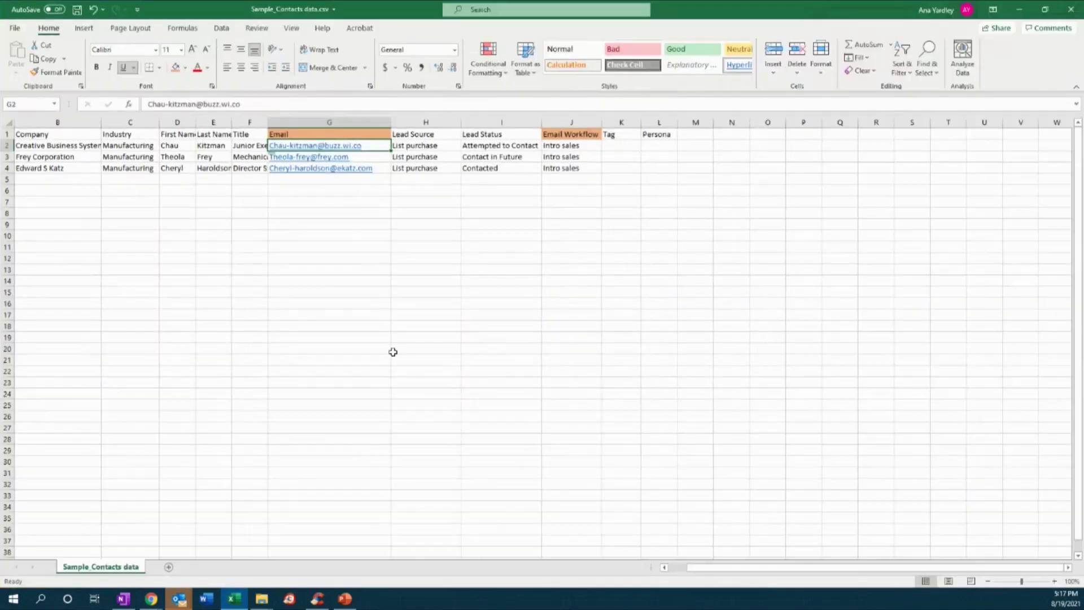
click(278, 257)
drag(717, 568, 676, 569)
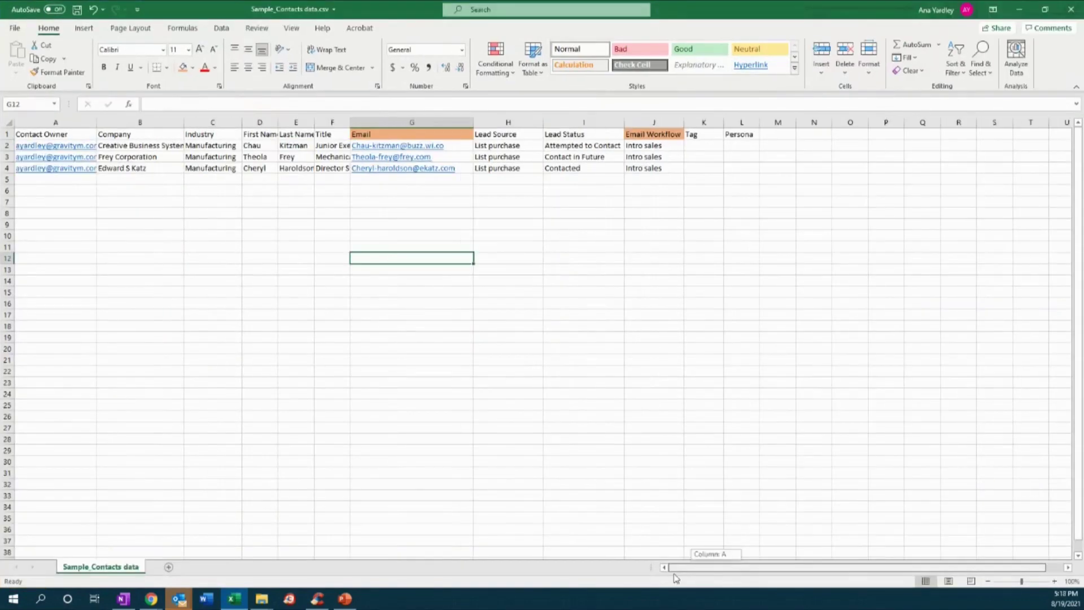
click(117, 248)
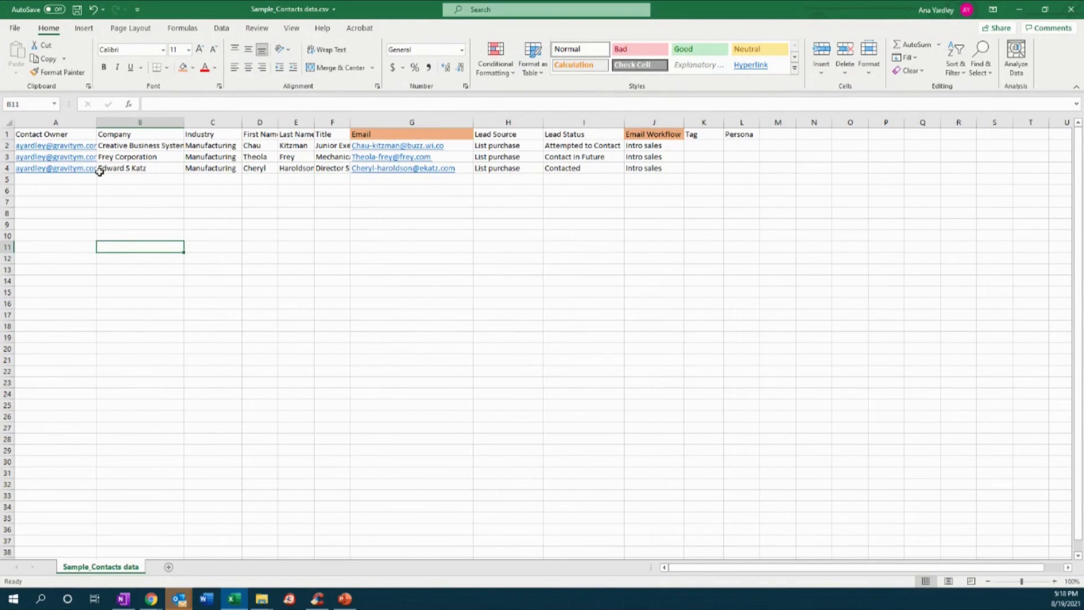
double_click(98, 120)
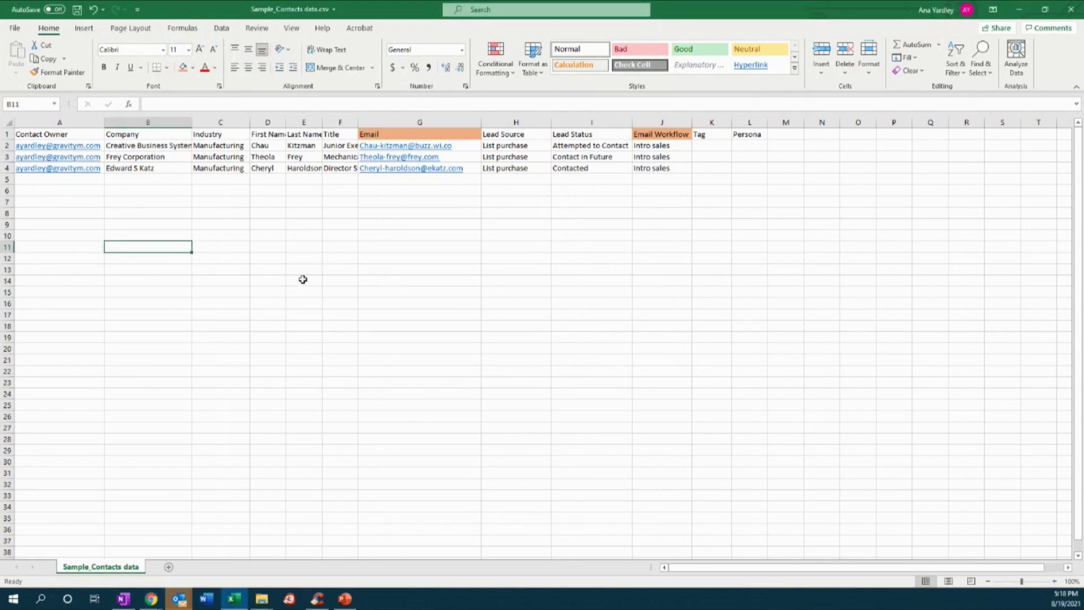
click(461, 282)
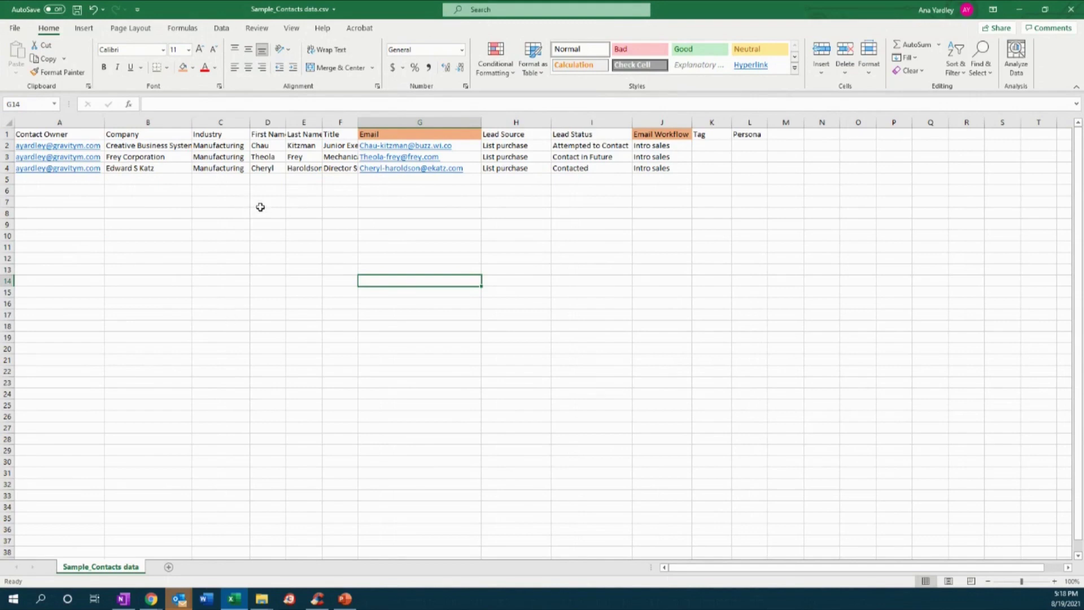
- Widen column A further and review the headers from Contact Owner to Lead Source
click(74, 131)
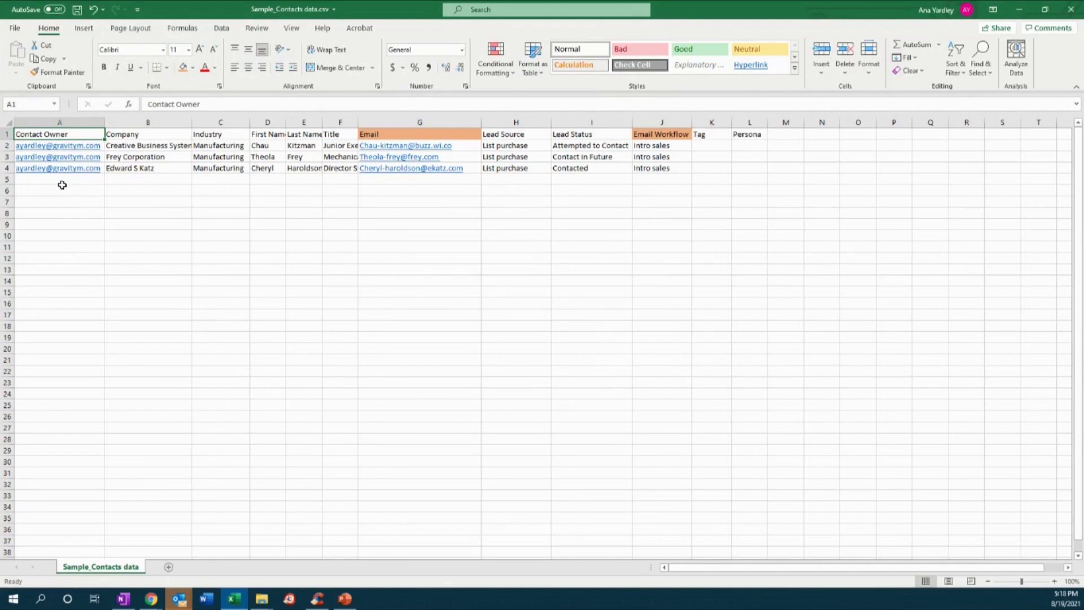
drag(105, 126, 111, 131)
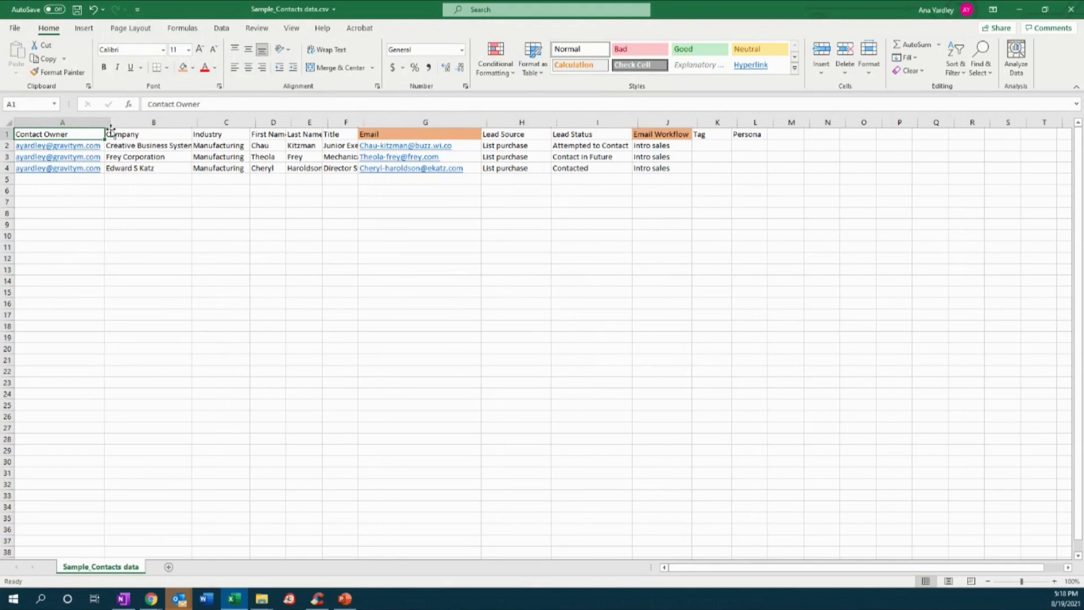
click(107, 202)
click(163, 136)
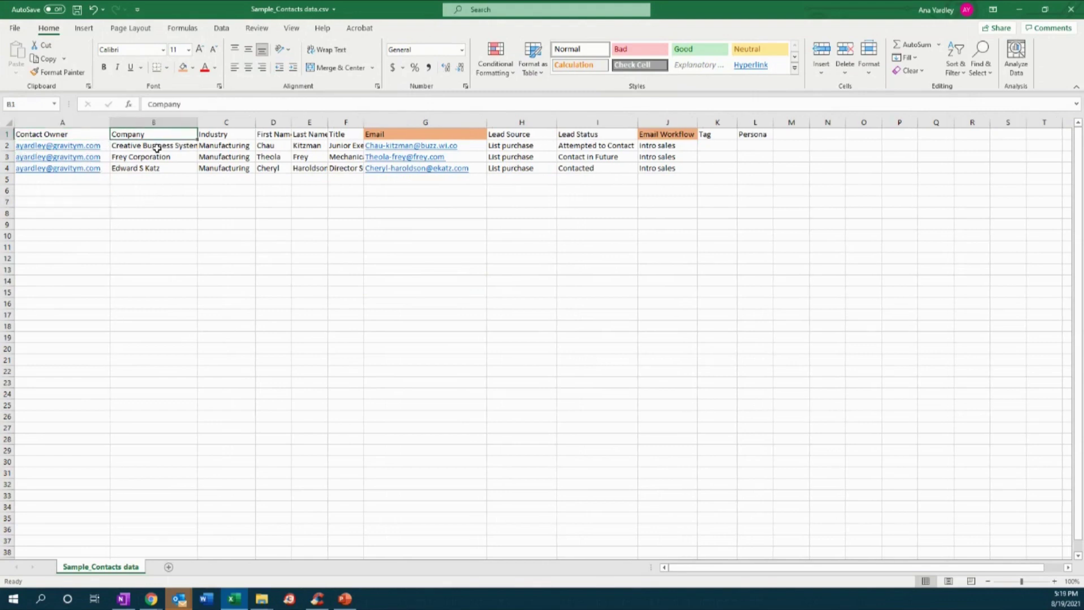
click(157, 148)
click(228, 147)
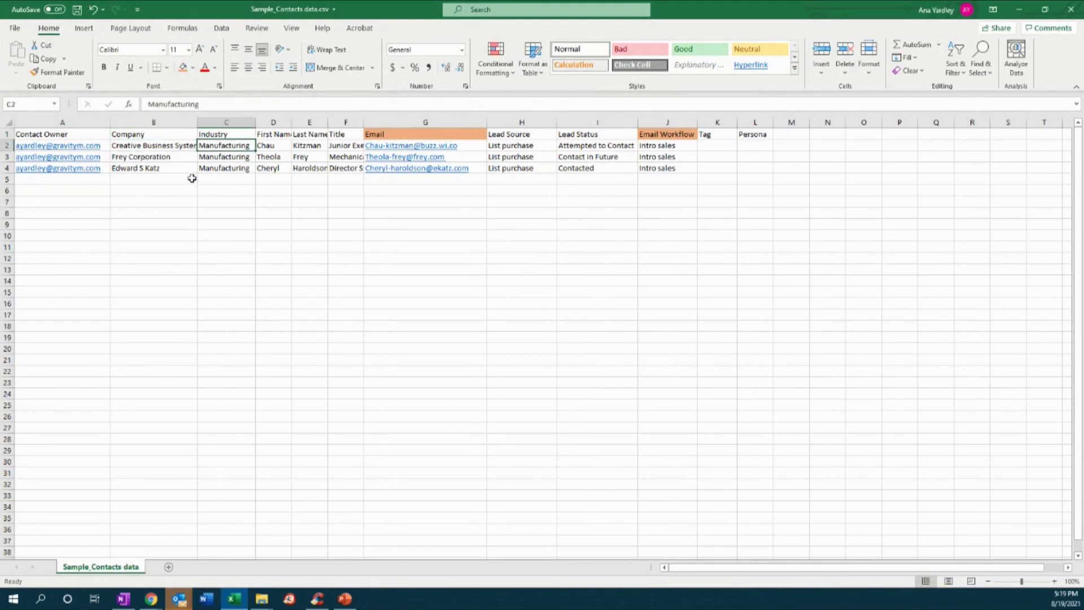
click(288, 136)
click(294, 137)
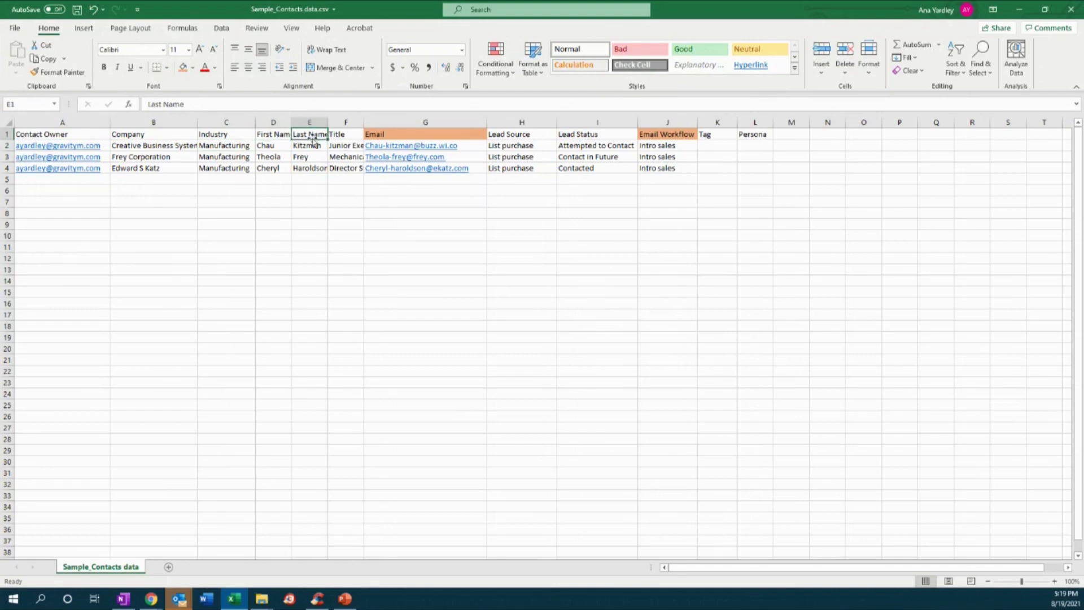
click(370, 131)
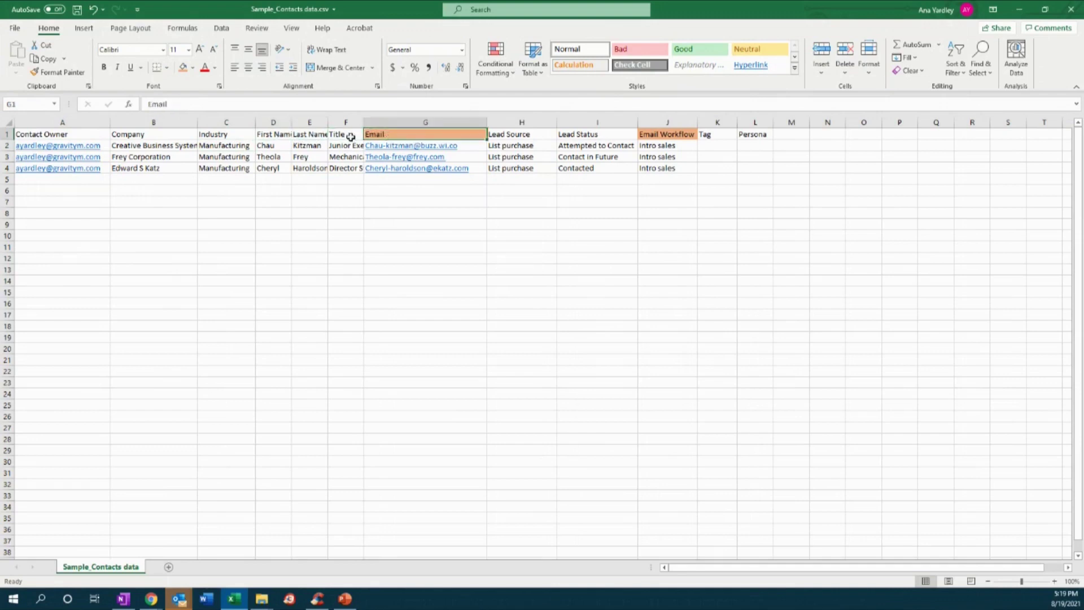
click(348, 137)
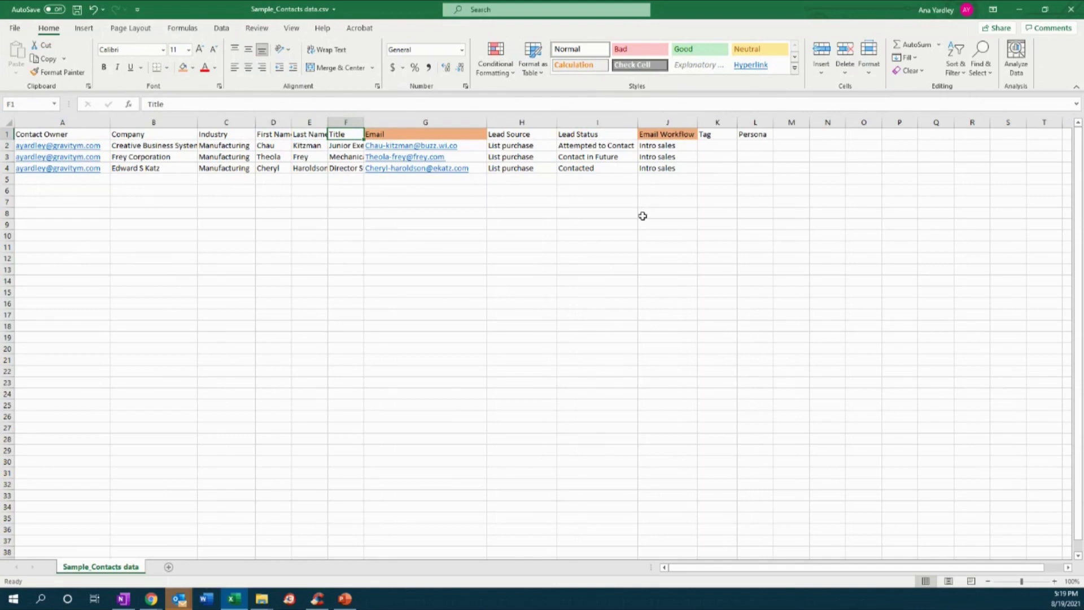
click(541, 133)
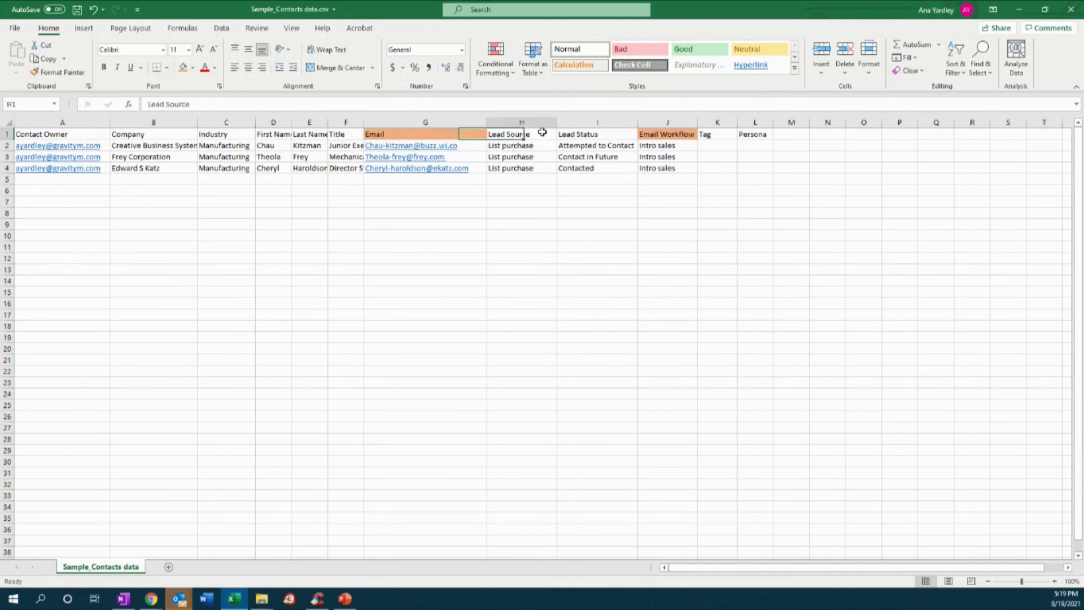
click(528, 179)
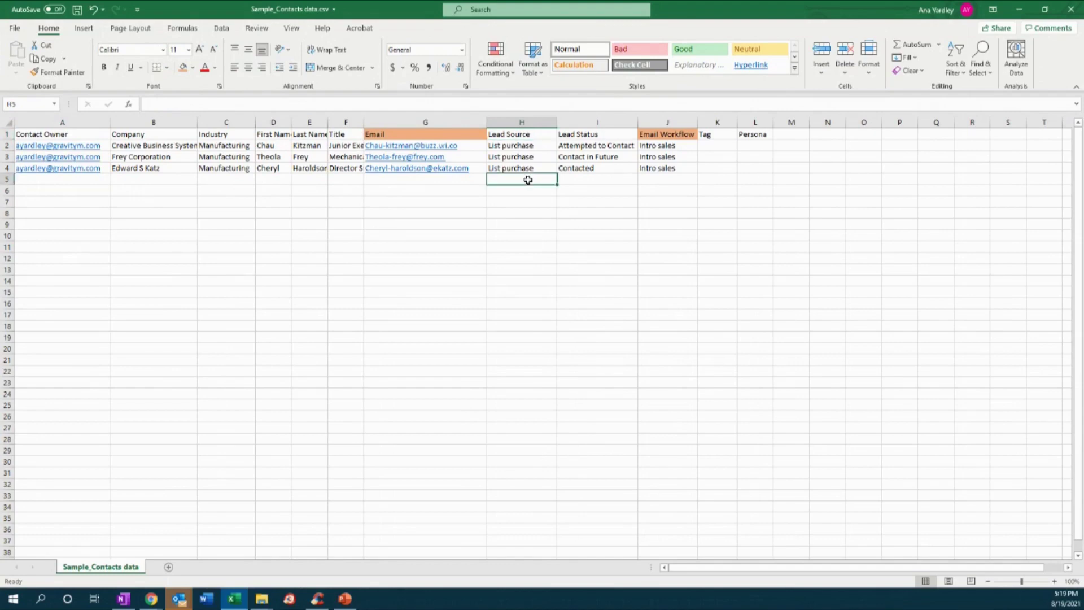
key(Up)
text(Sales Prospec)
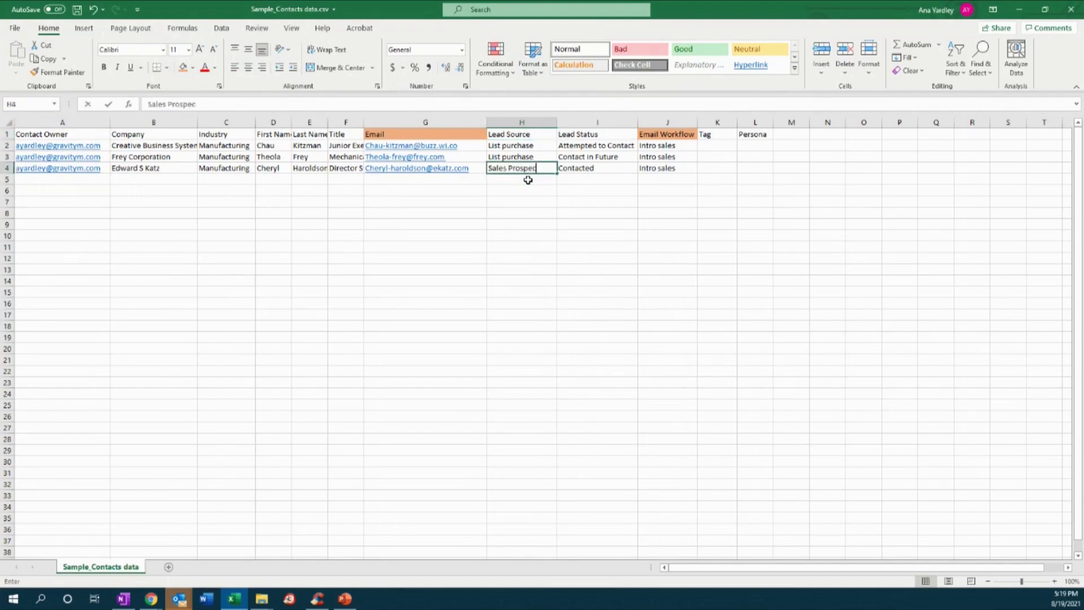
text(ting)
key(Up)
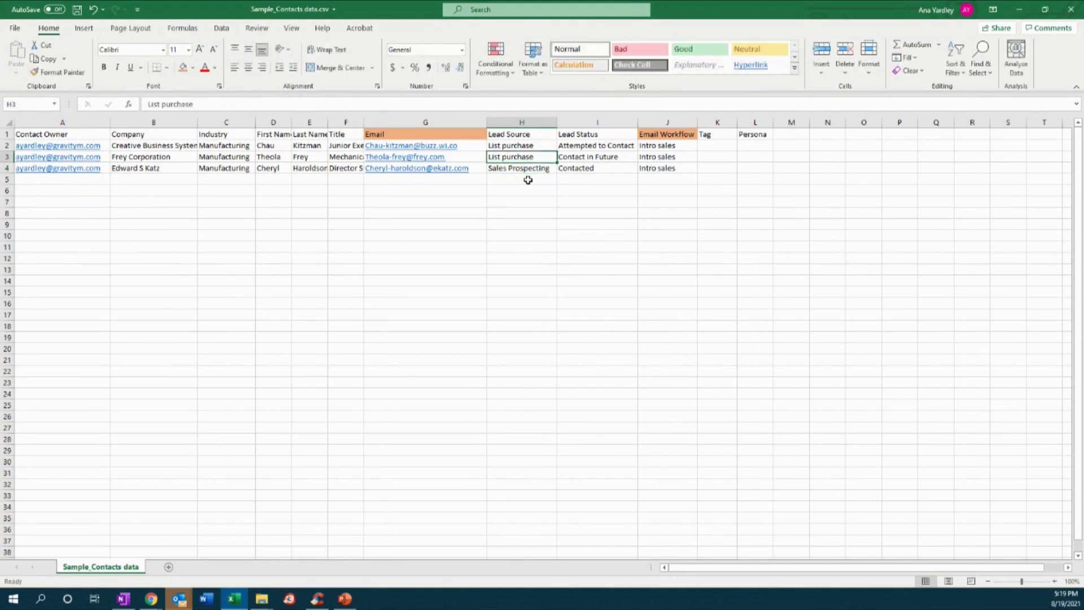
text(Tradeshow)
key(Return)
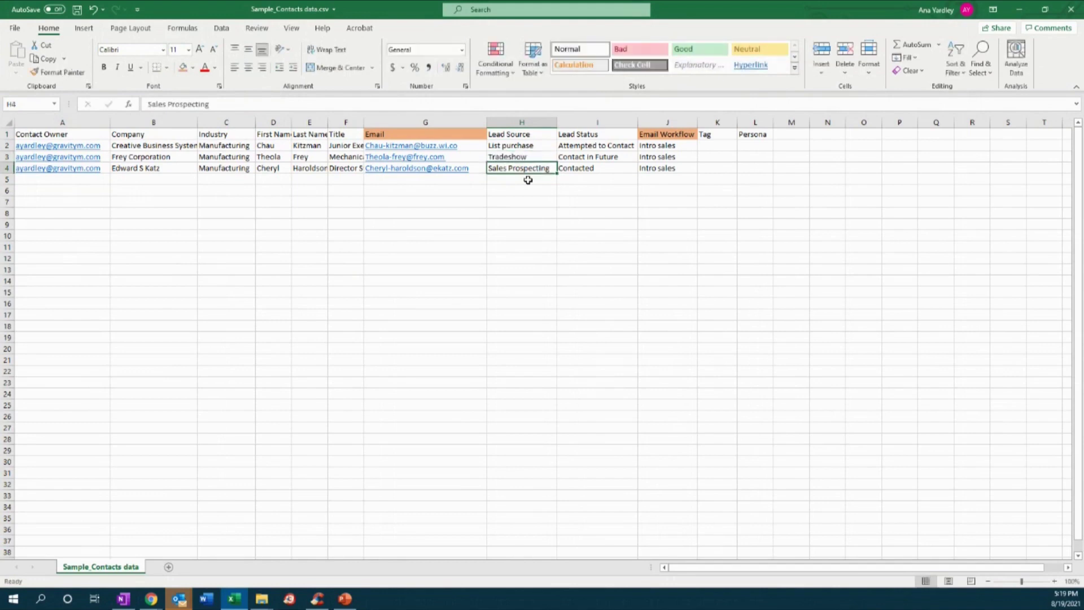
key(Up)
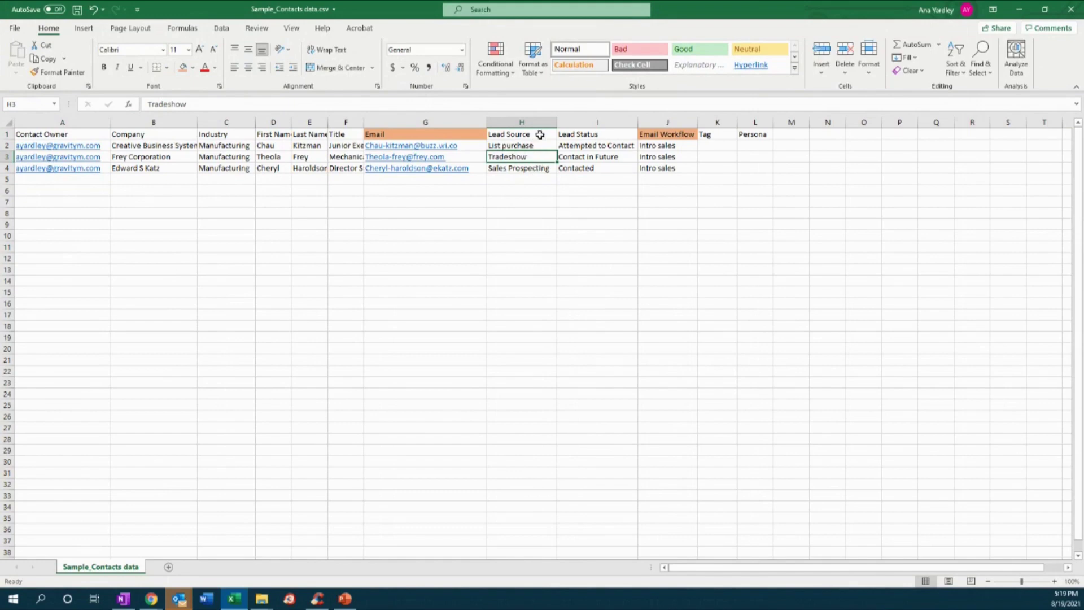
drag(590, 143, 594, 165)
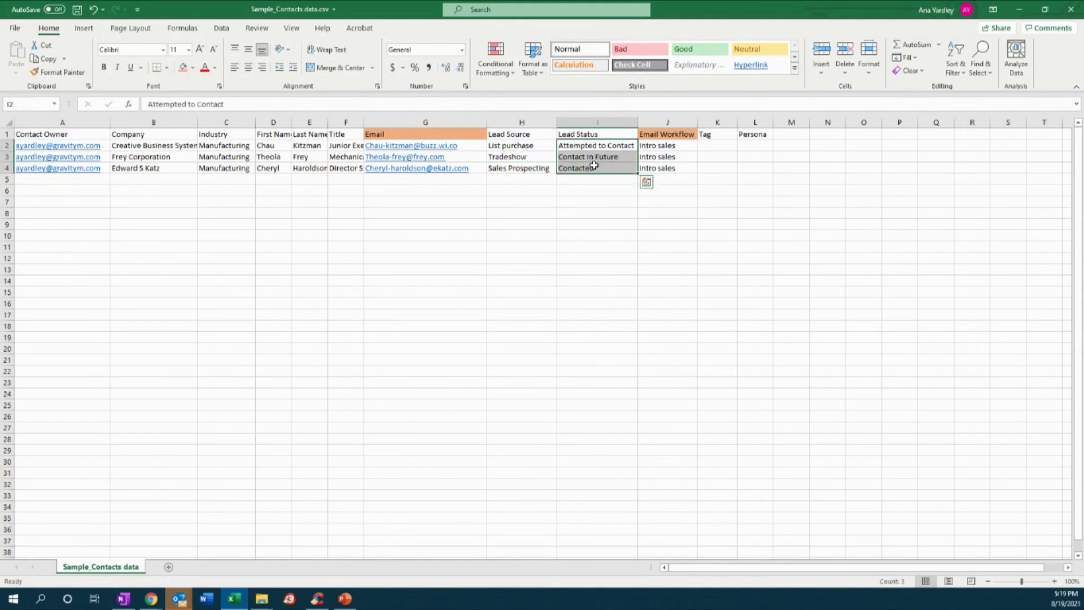
key(Delete)
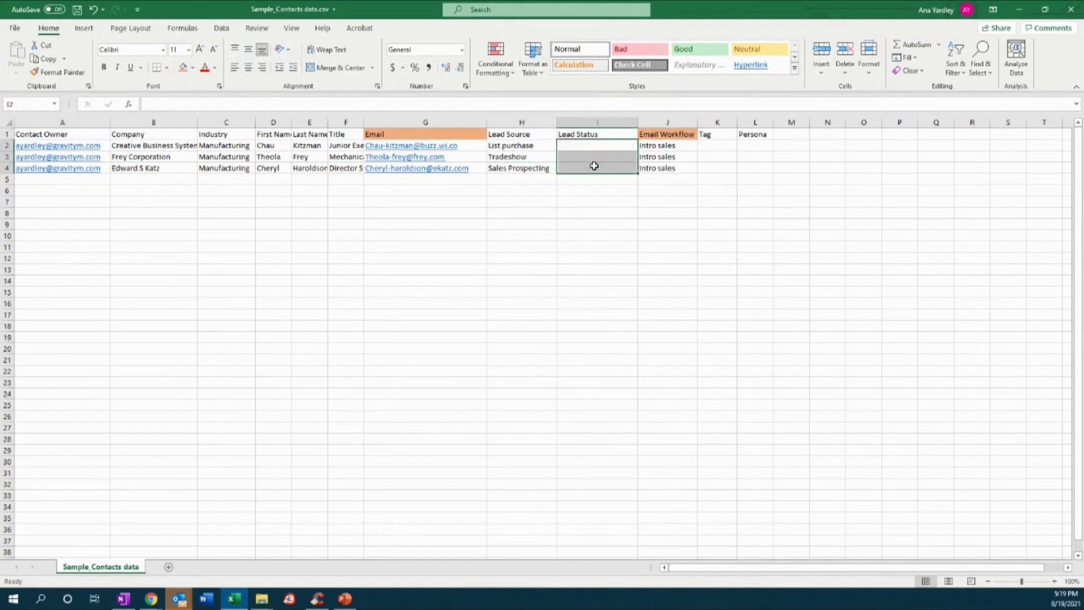
click(599, 211)
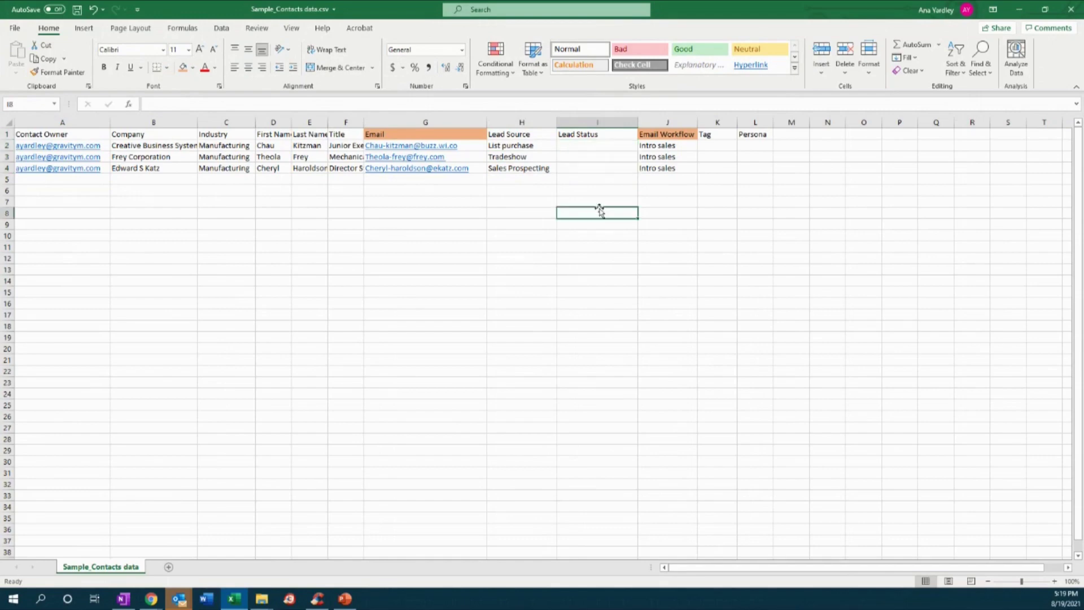
double_click(639, 122)
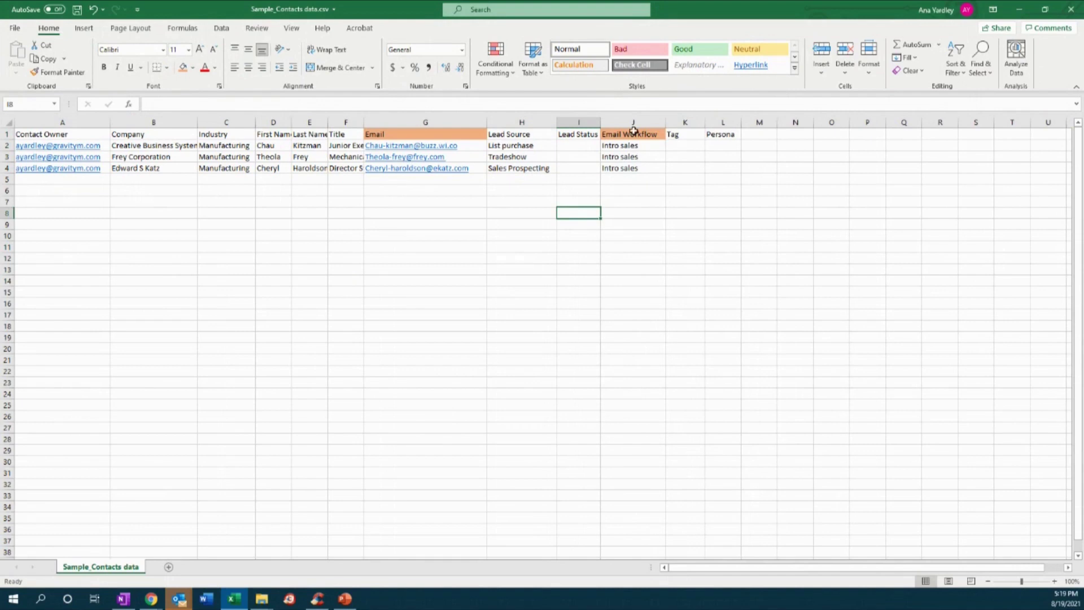
click(633, 132)
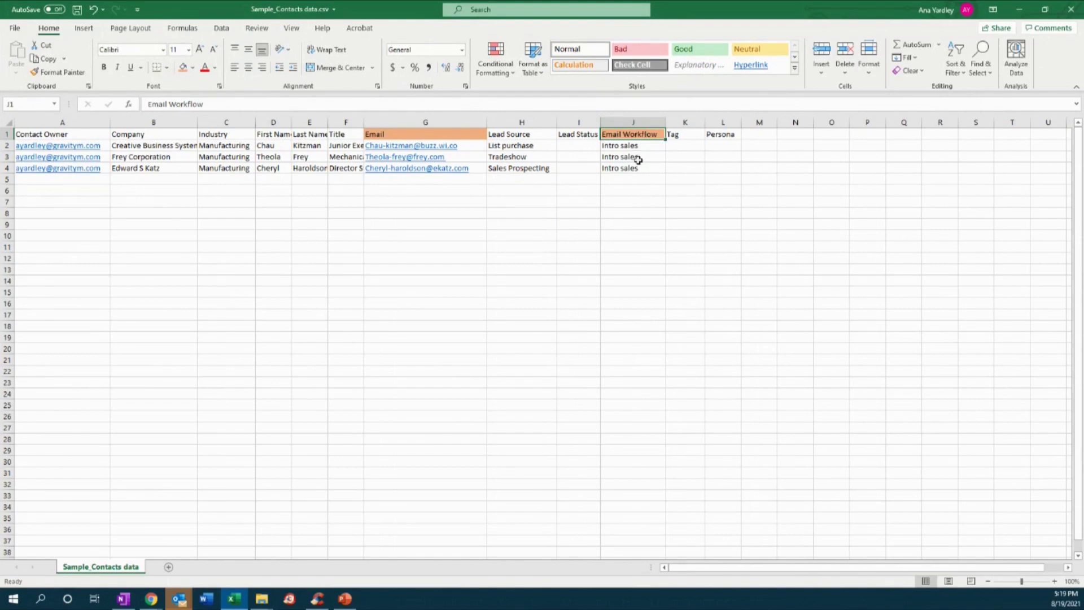
click(682, 146)
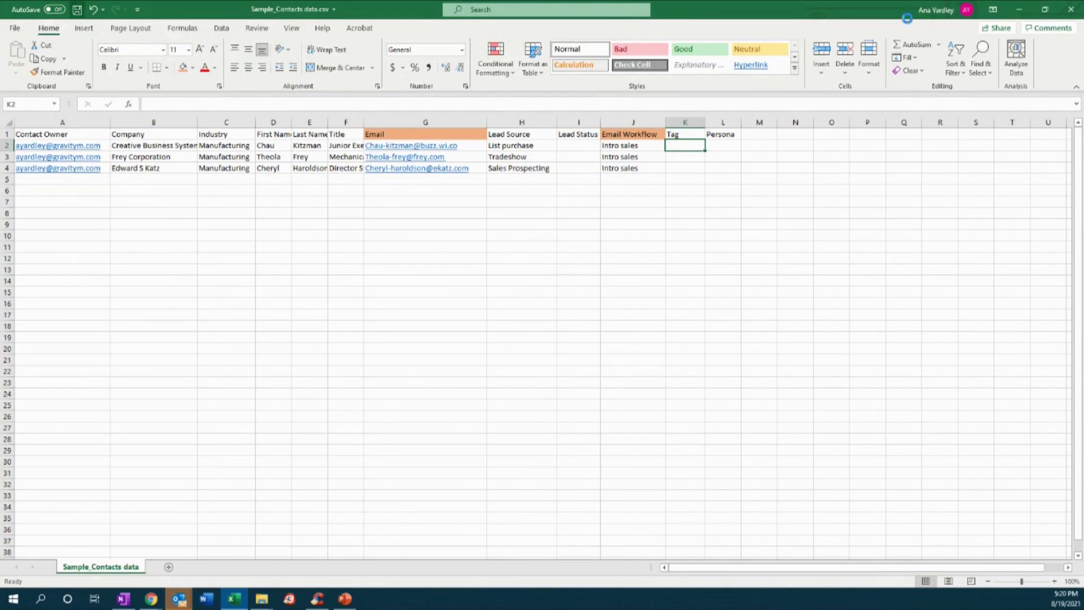
mouse_move(151, 598)
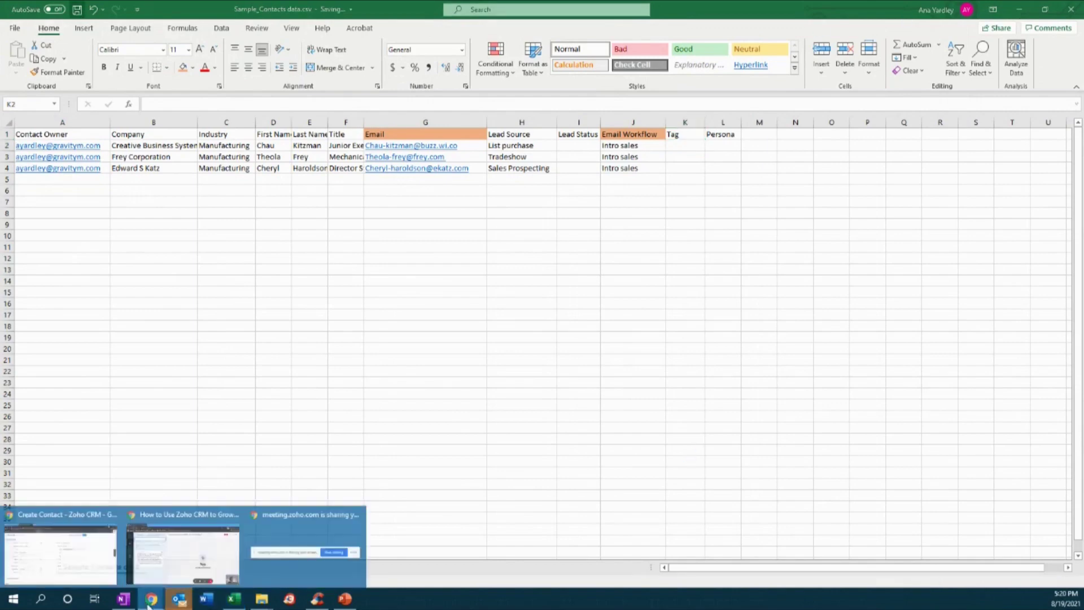
- Save the new contact and check the duplicate-value error on its e-mail address
click(93, 554)
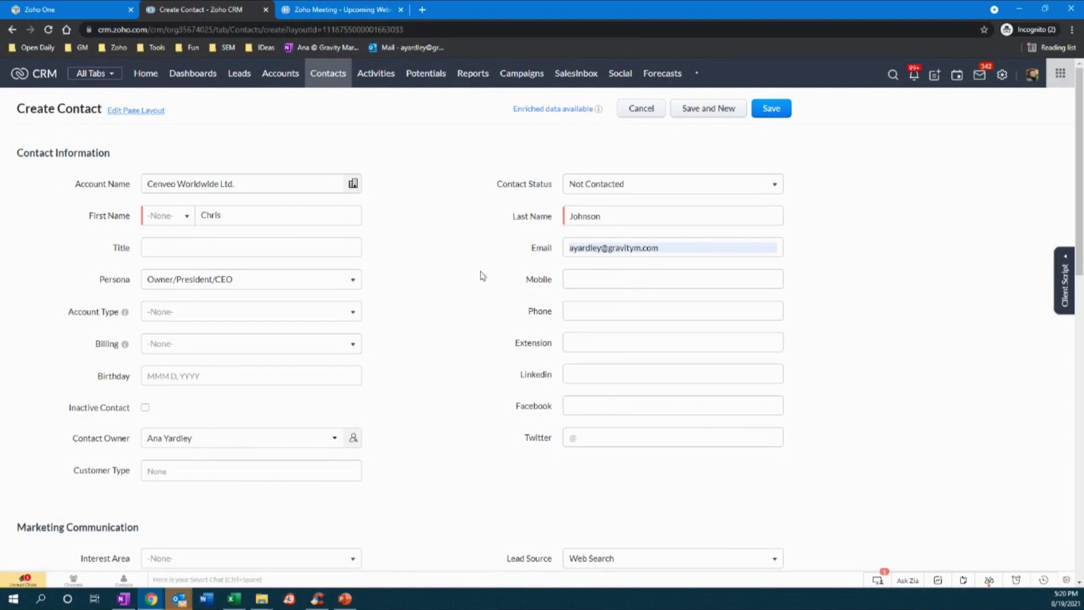
click(780, 110)
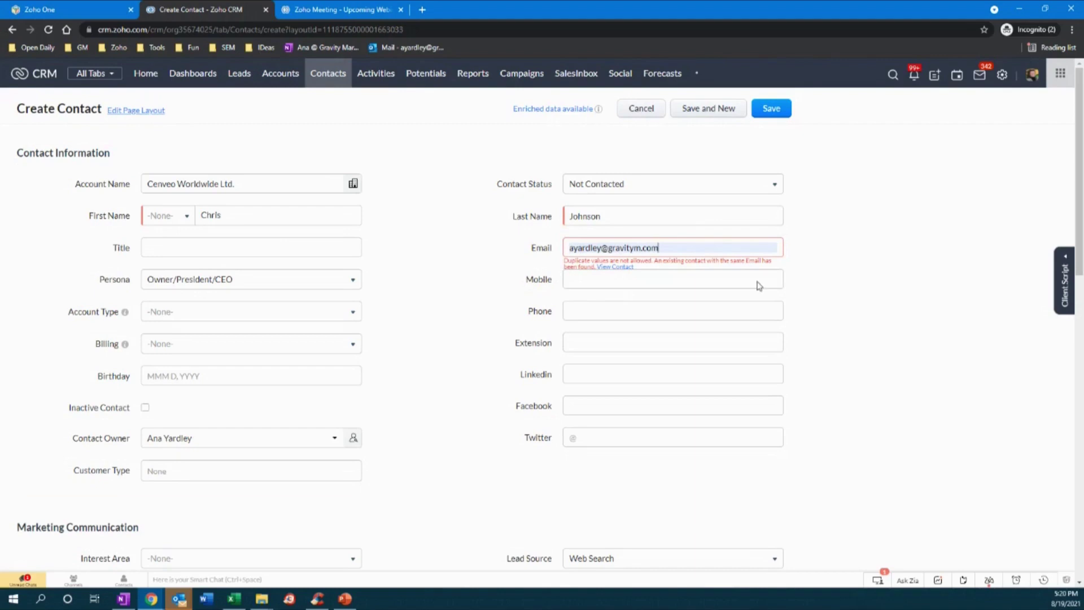
drag(669, 247, 537, 245)
key(ctrl+c)
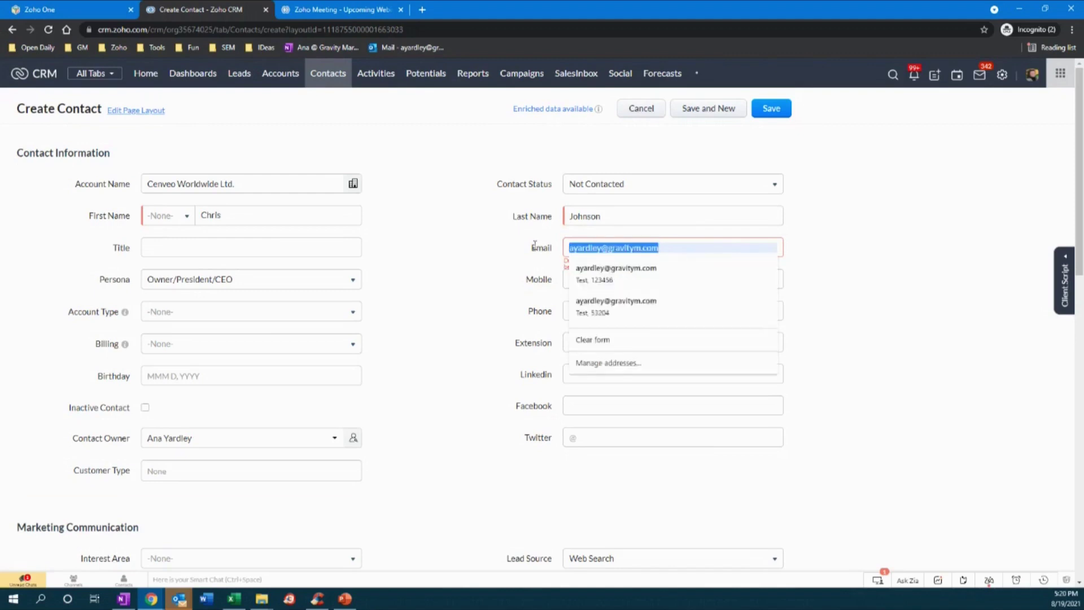
click(890, 213)
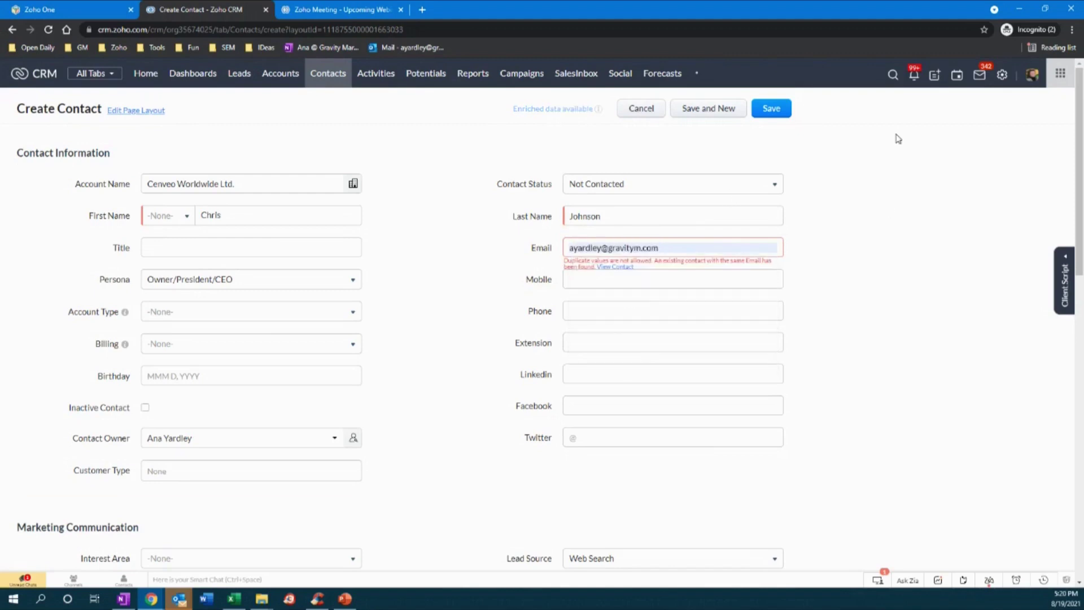
click(893, 76)
- Search the CRM for the duplicated e-mail and open the existing contact that uses it
key(ctrl+v)
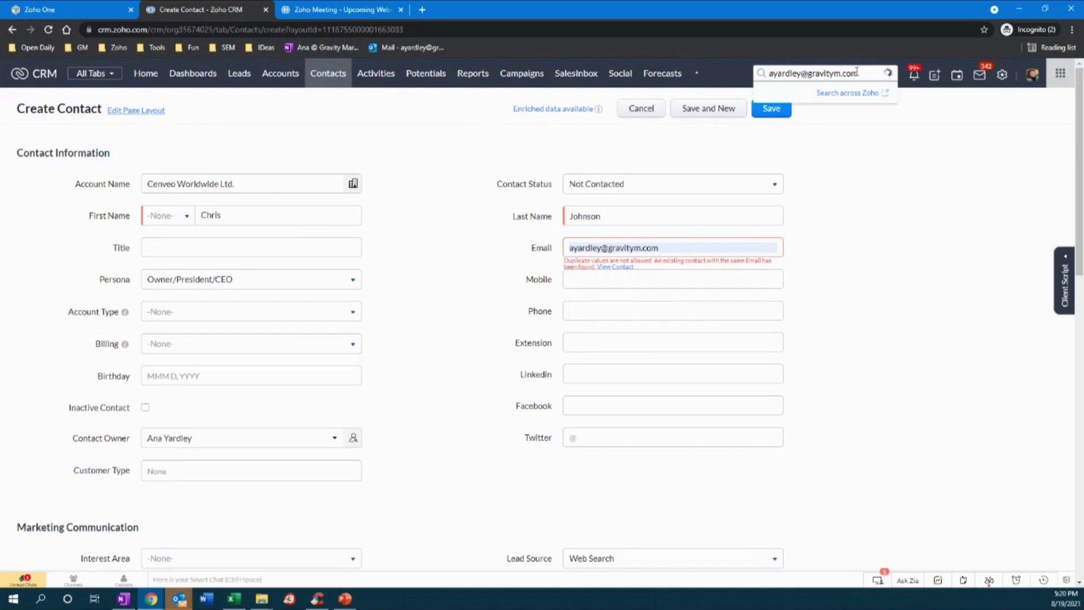
key(Return)
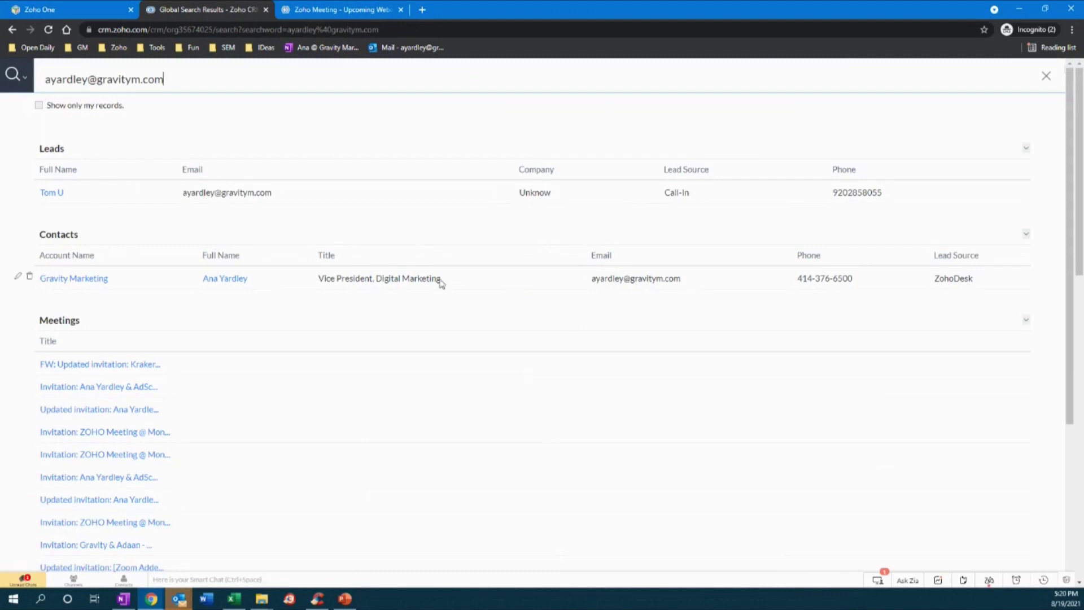
click(228, 284)
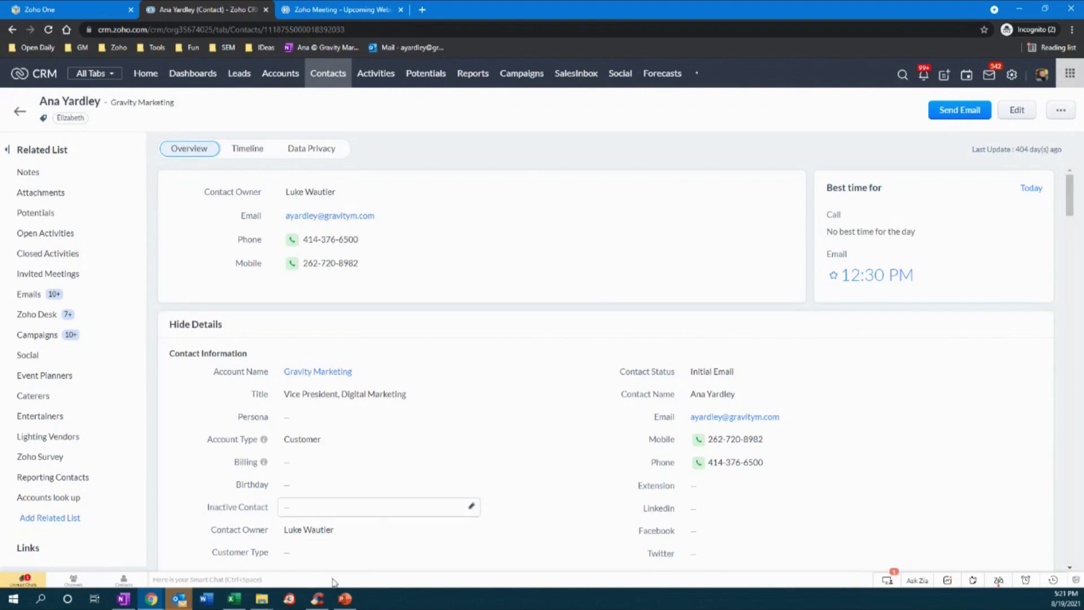
click(345, 598)
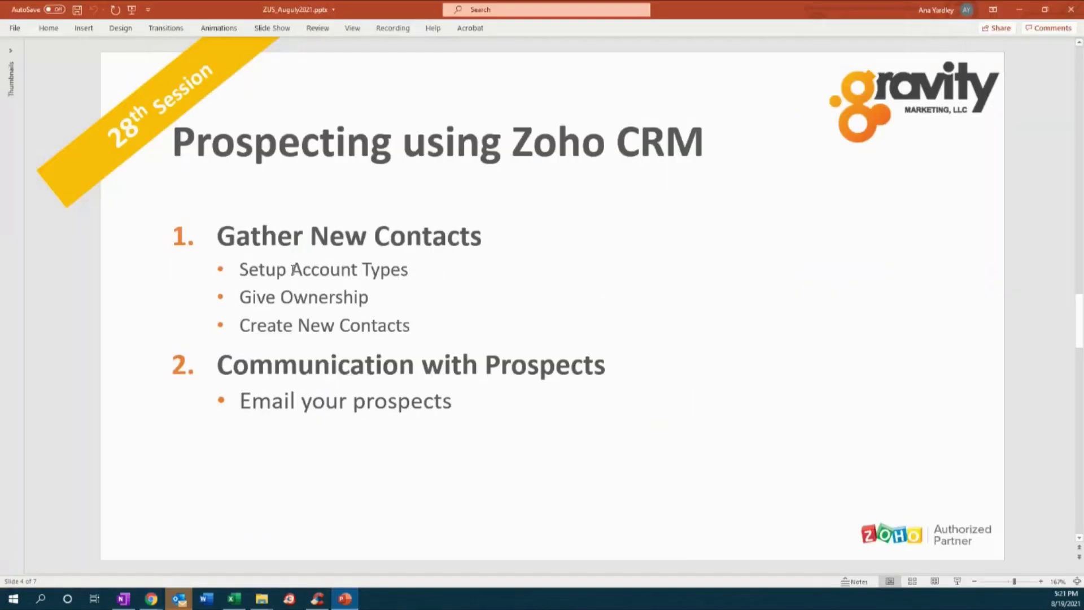
- Highlight the Account Types and Give Ownership bullets on the prospecting slide
drag(291, 270, 414, 271)
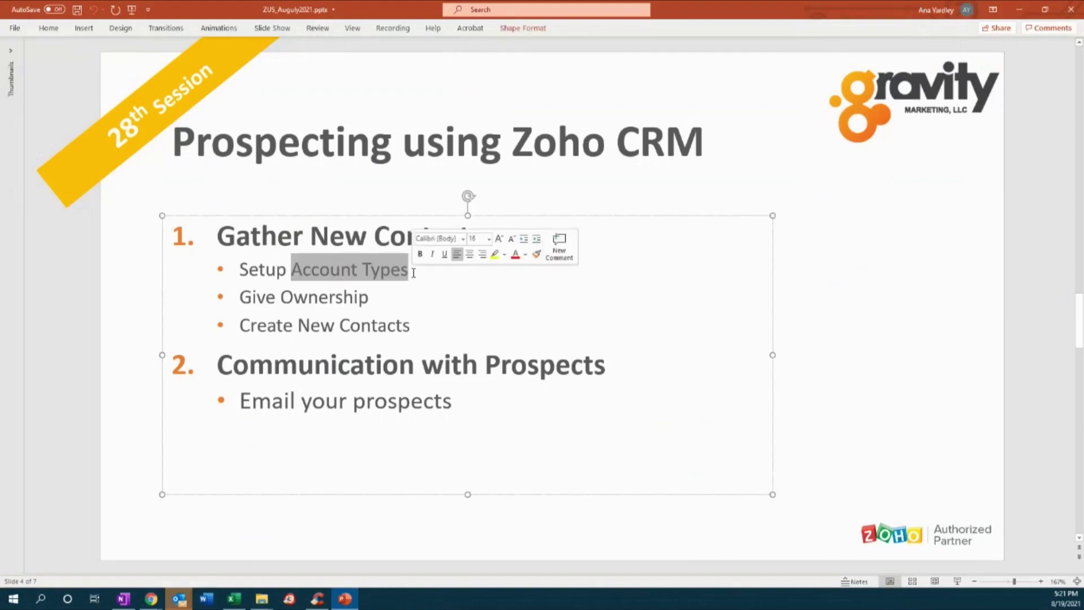
drag(243, 298, 341, 298)
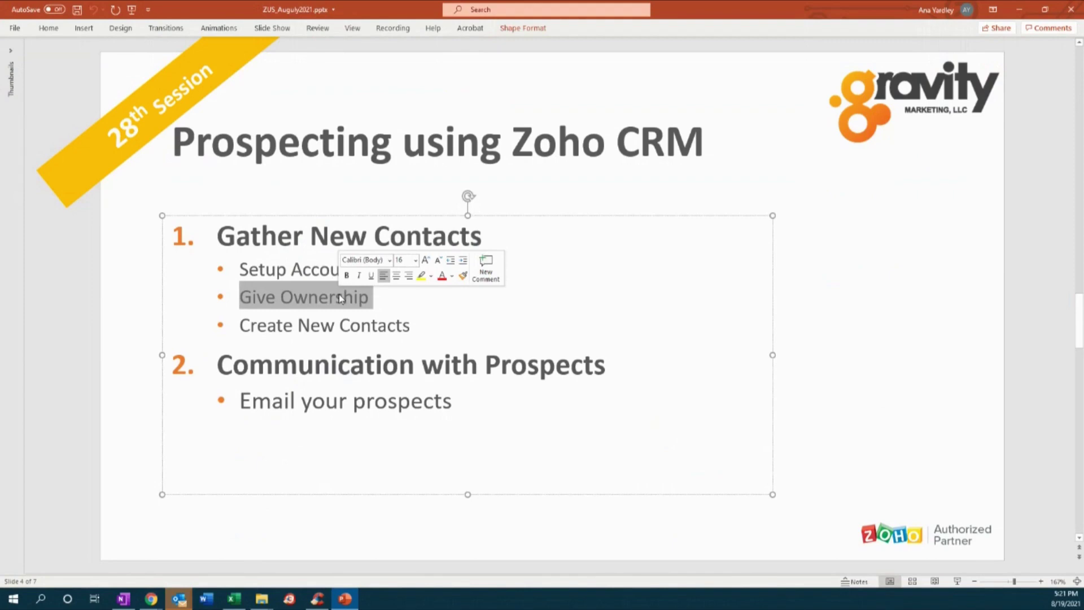
click(297, 325)
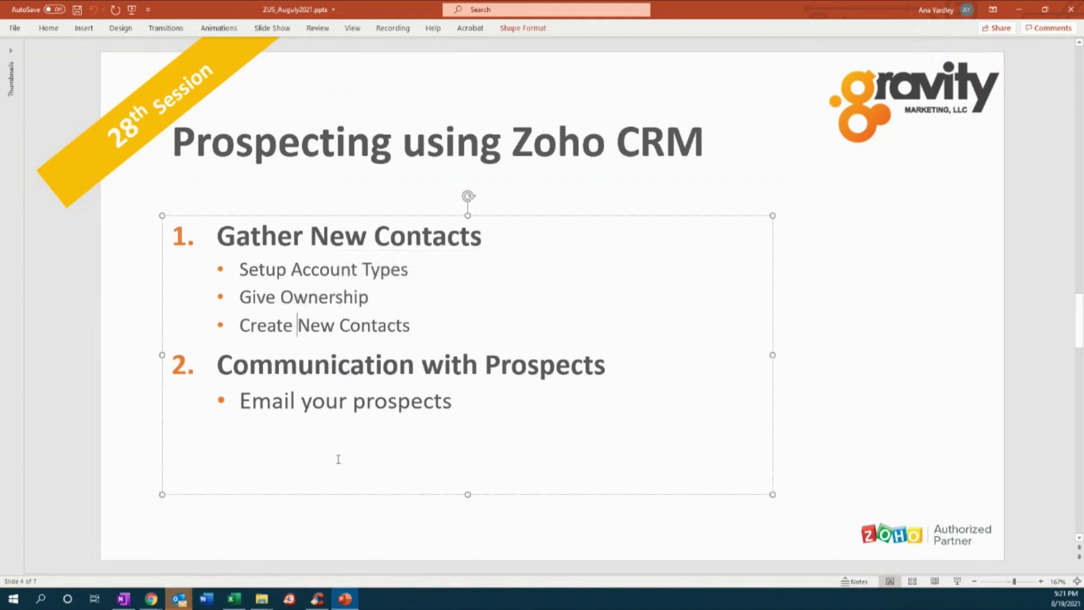
click(234, 599)
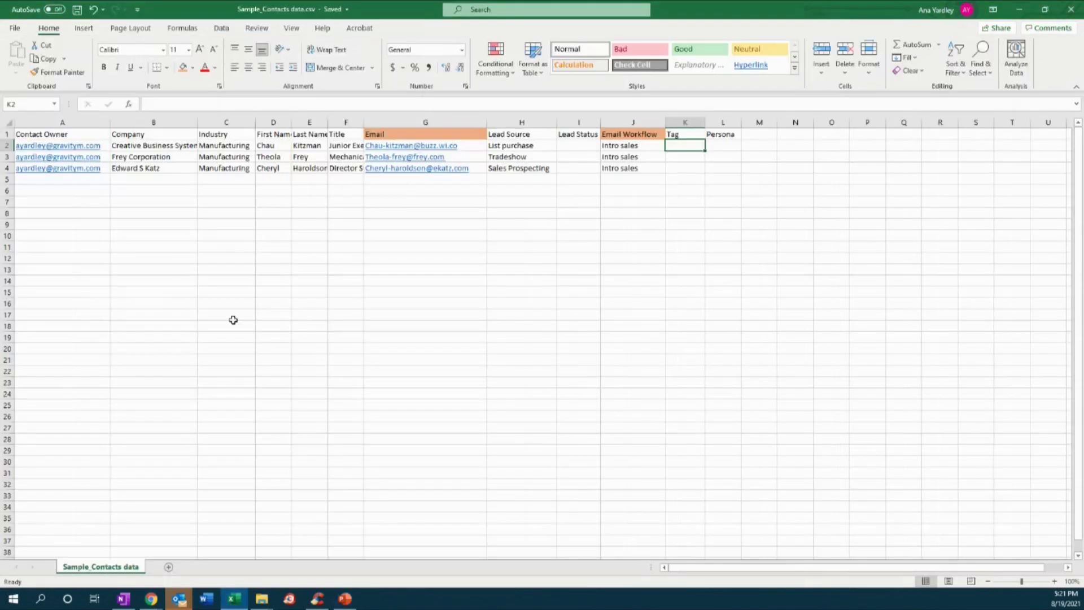
- Rename the Company header in B1 to 'Account Names'
drag(233, 320, 233, 325)
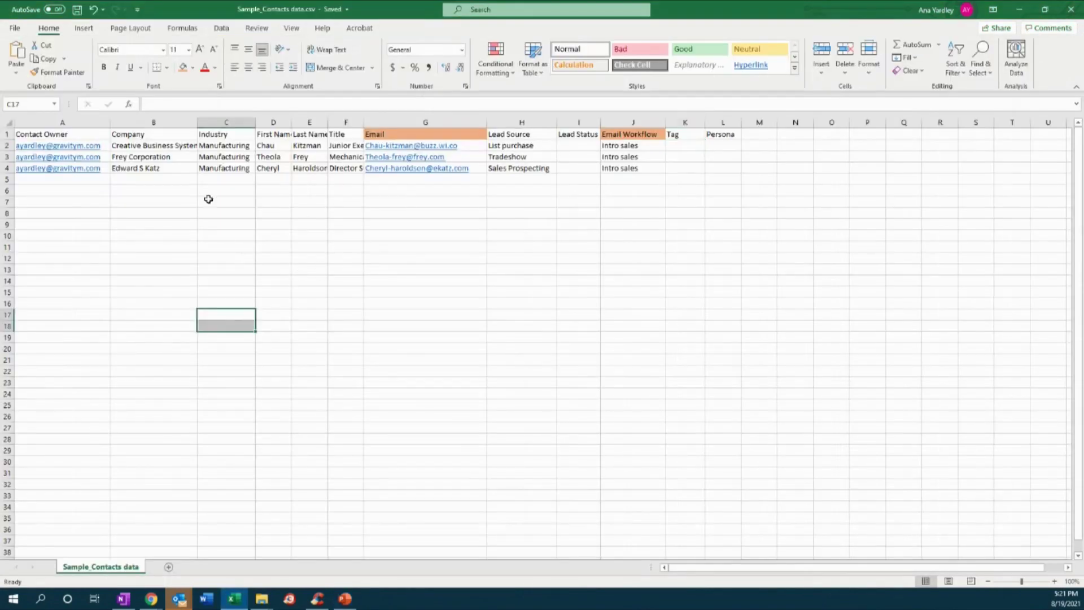
click(89, 133)
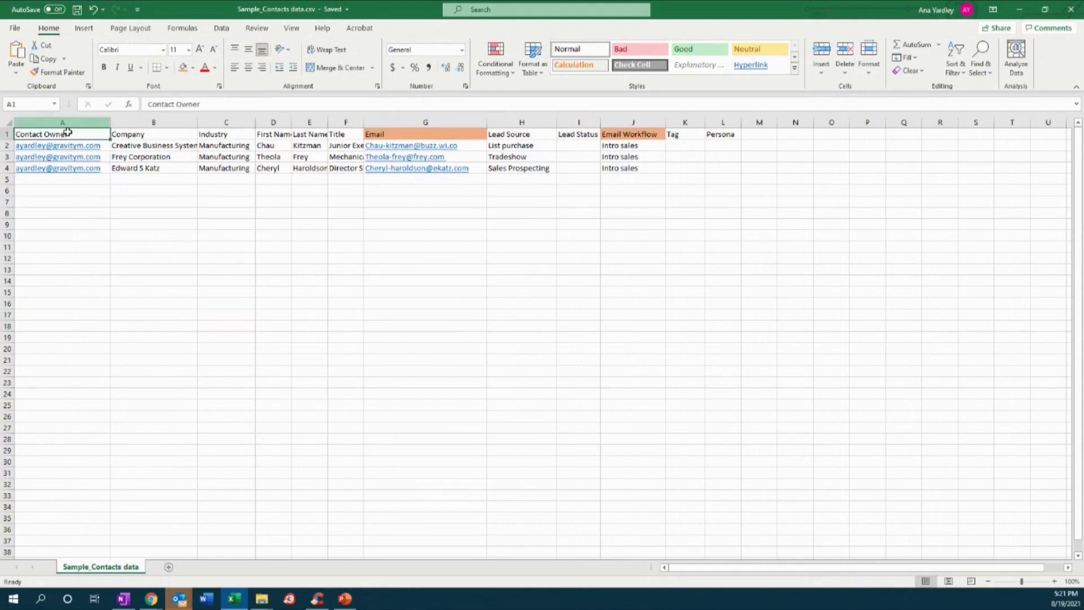
click(132, 135)
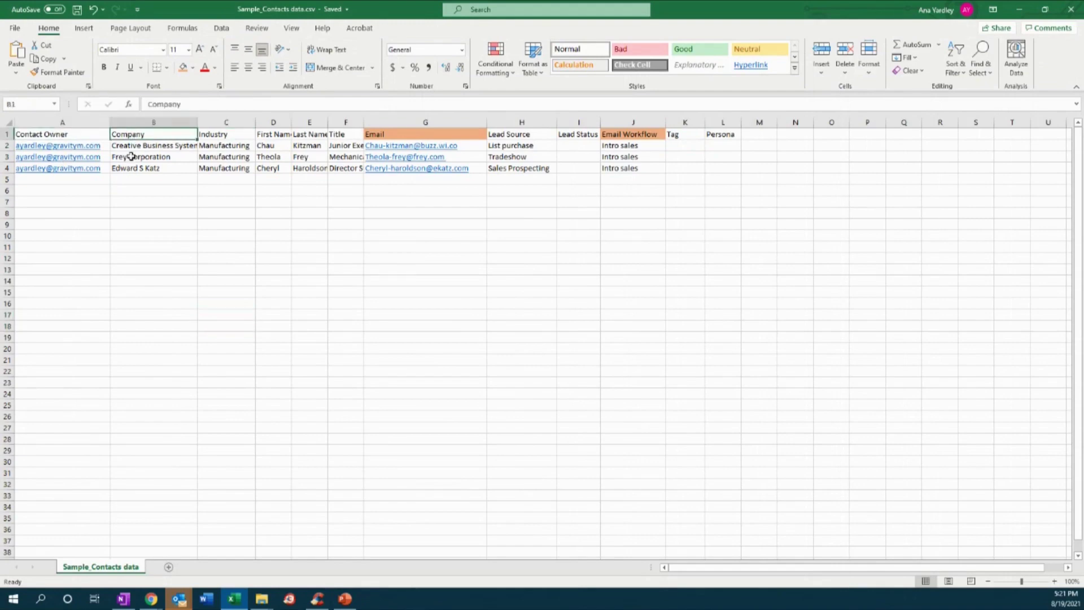
text(Accou)
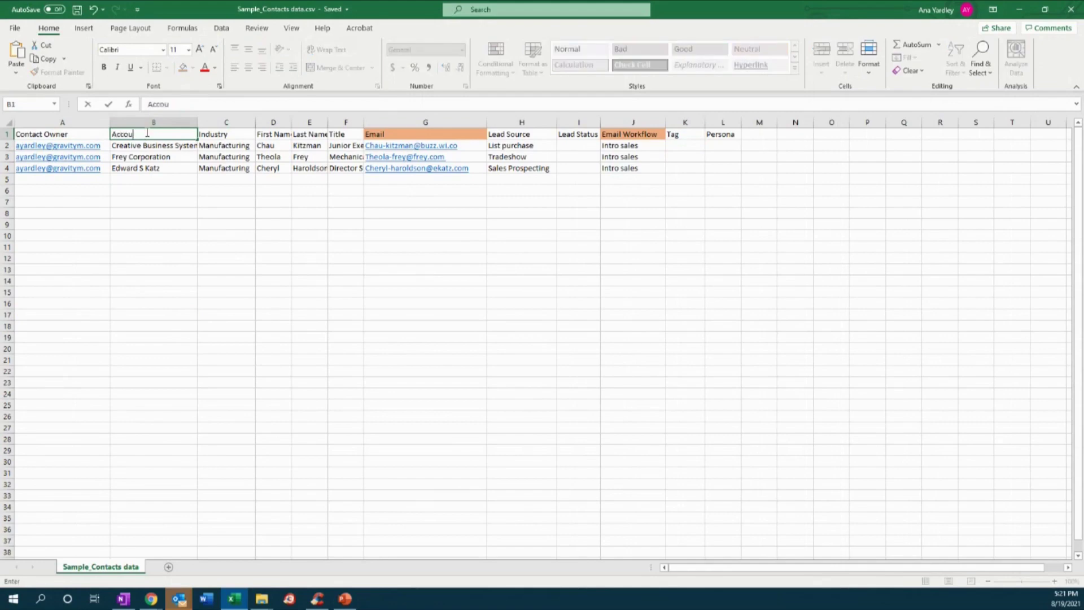
text(nt Names)
key(Tab)
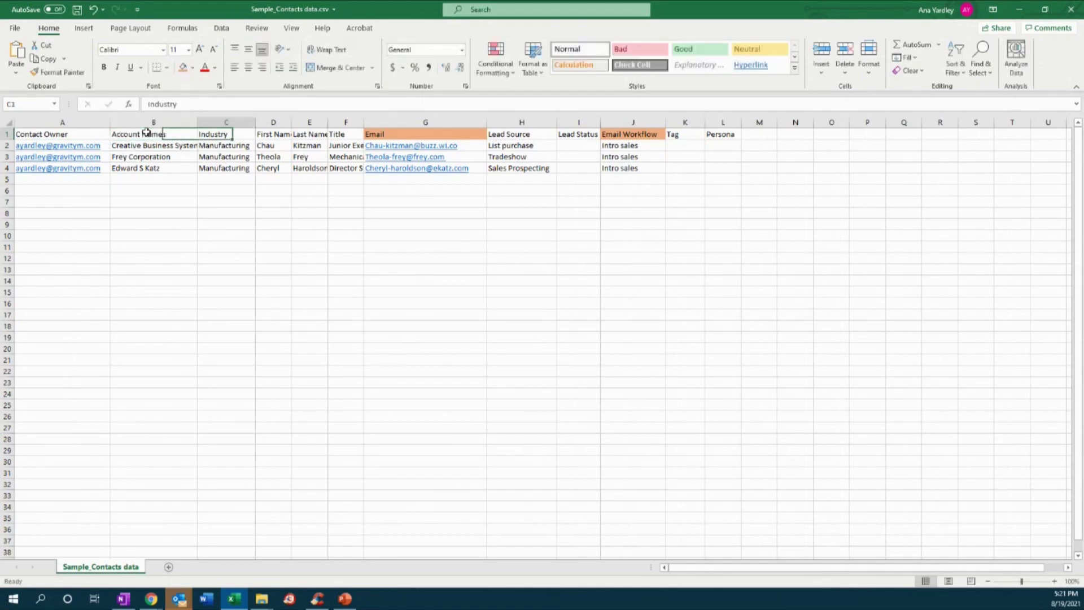
- Delete the empty Lead Status column and minimise the spreadsheet
drag(265, 135, 346, 137)
click(277, 136)
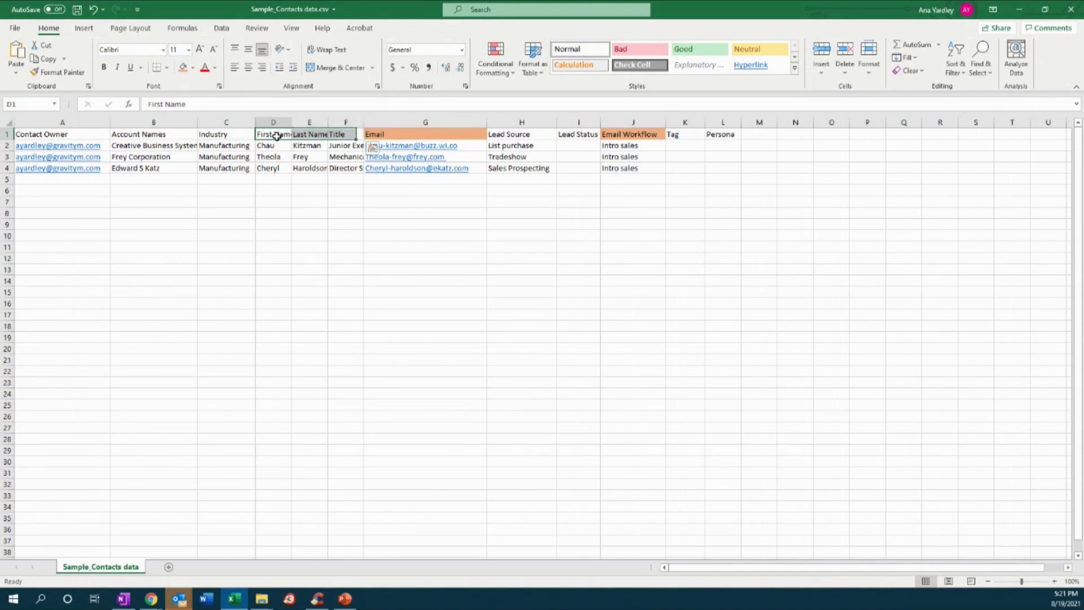
click(346, 135)
click(393, 135)
click(523, 134)
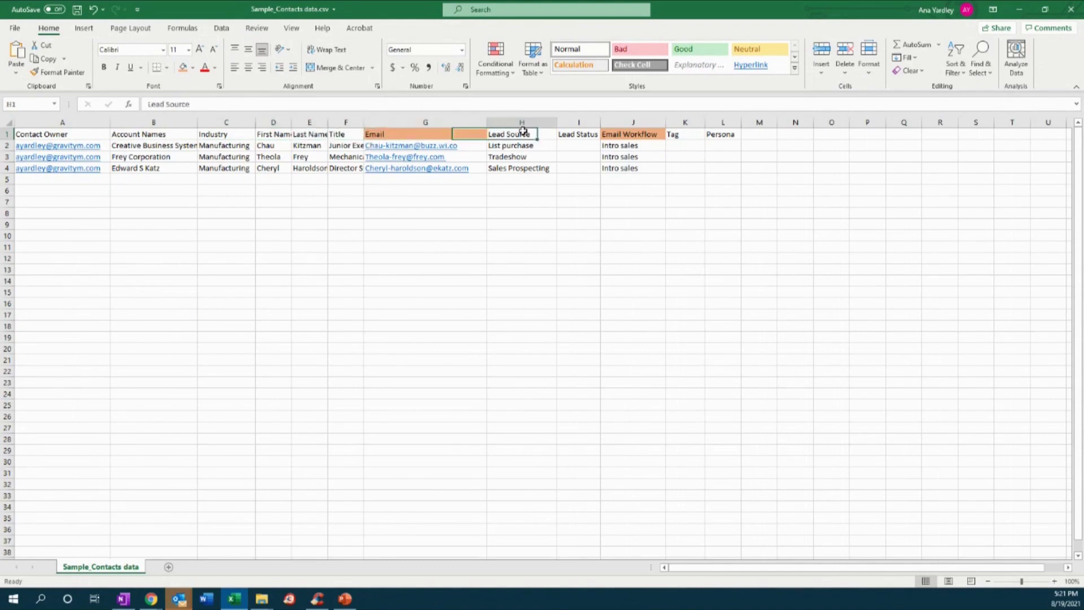
click(572, 135)
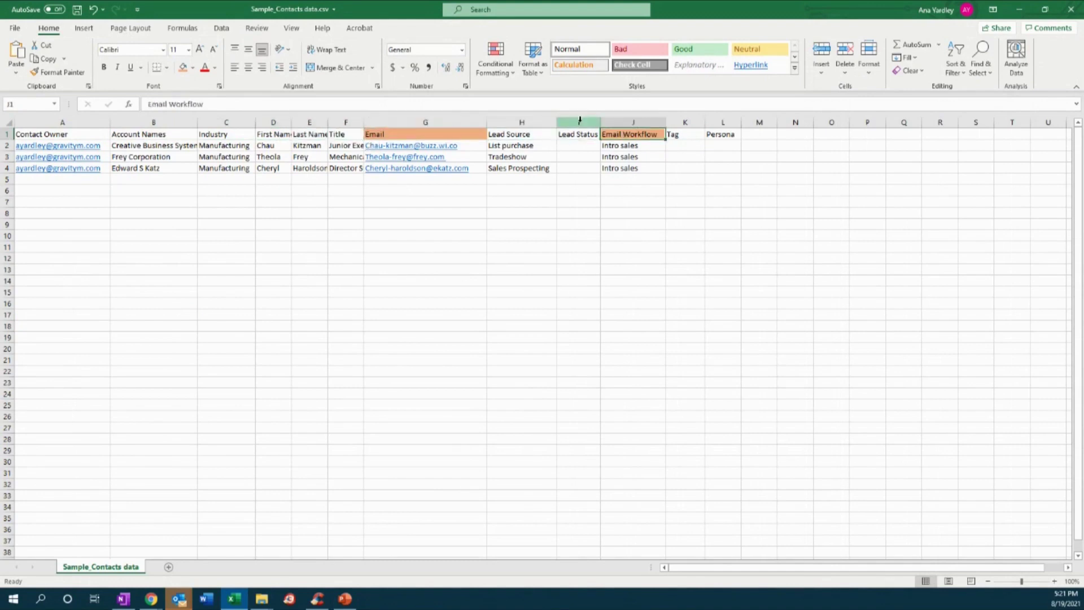
click(576, 122)
right_click(581, 122)
click(624, 230)
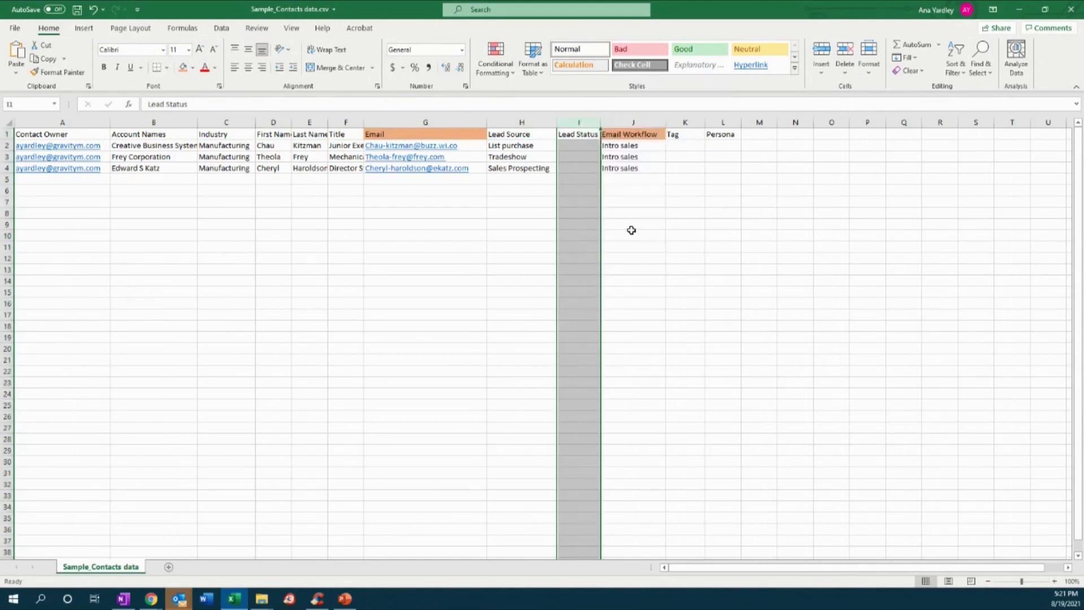
click(649, 188)
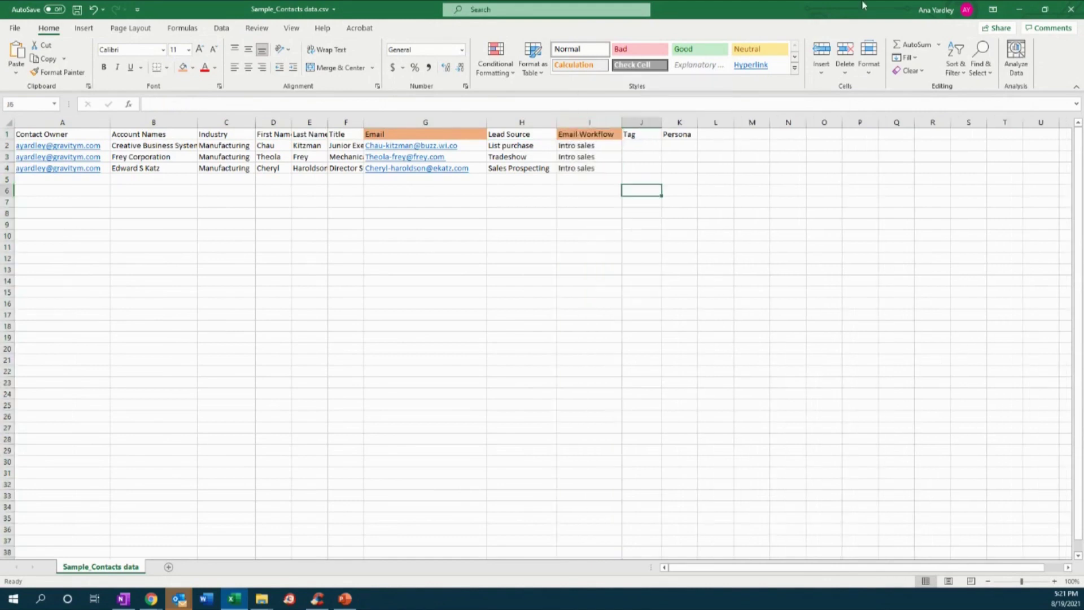
click(1020, 10)
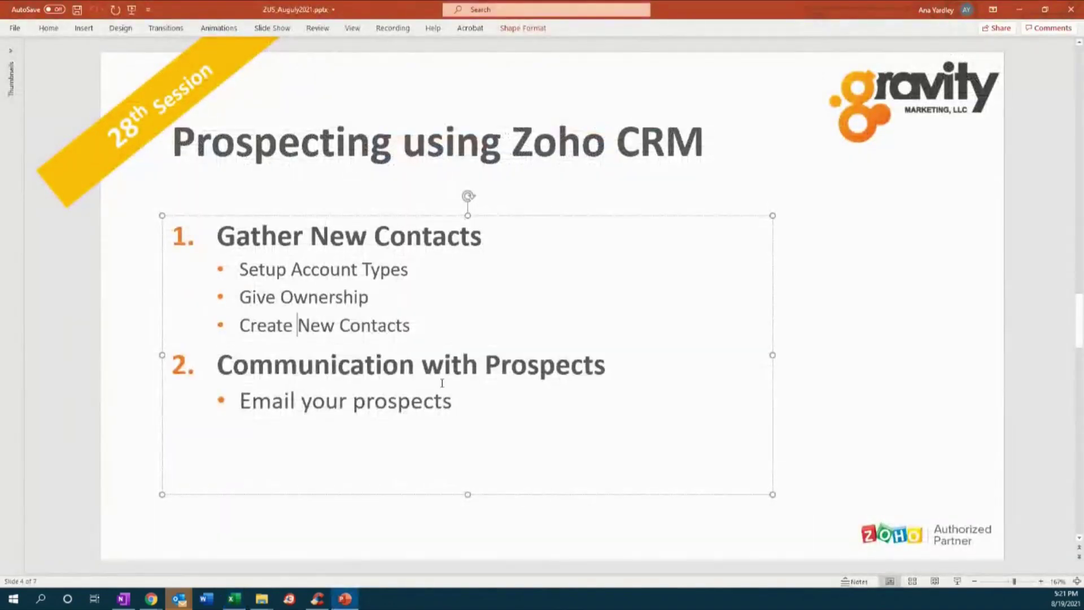
- Open the Standard Contacts layout editor via Setup > Modules and Fields
click(1019, 10)
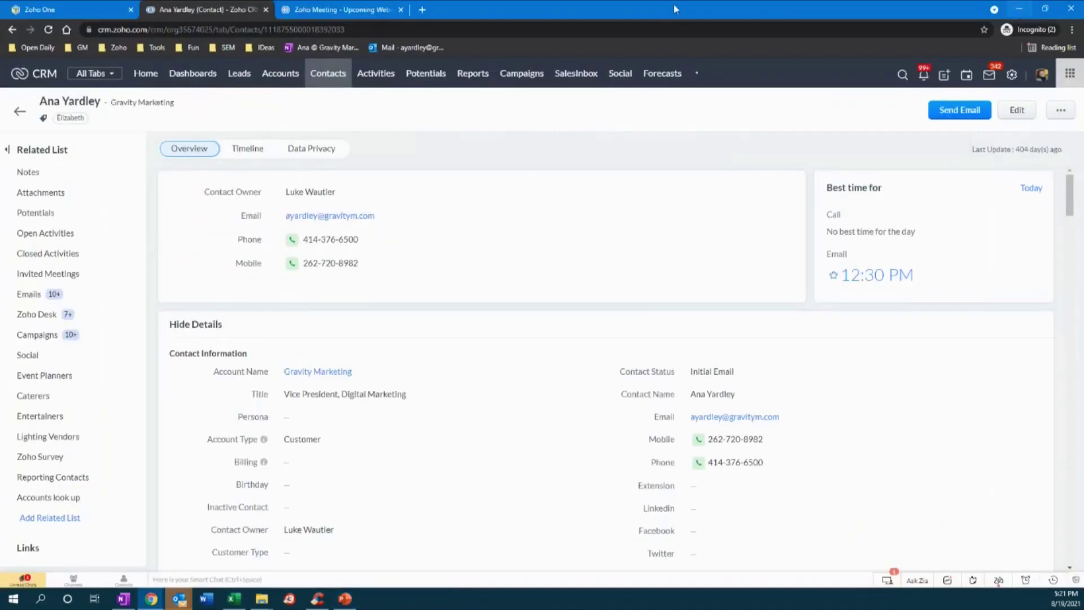
click(1013, 76)
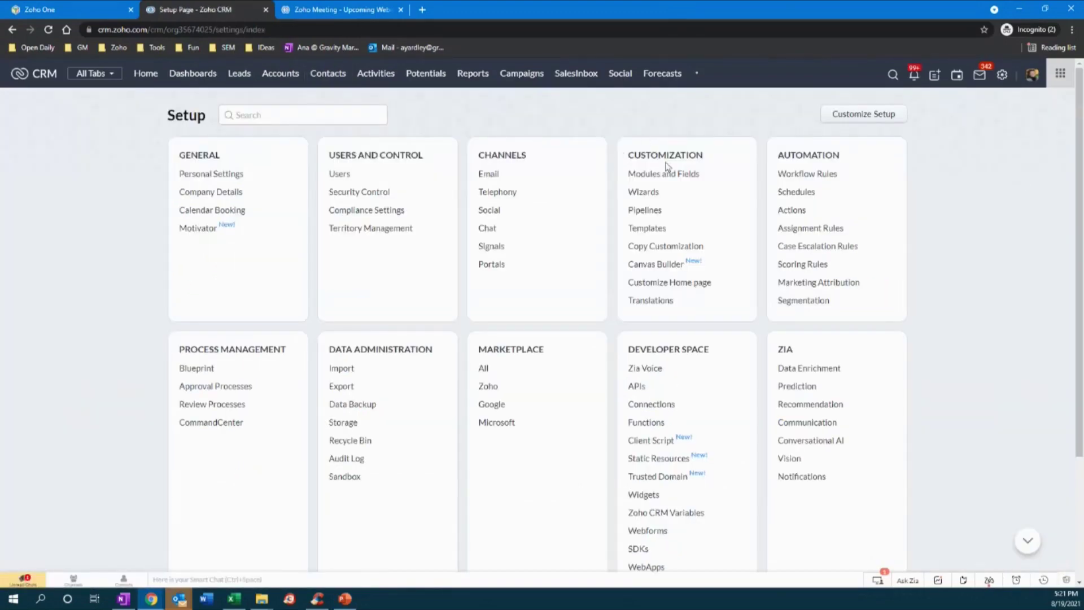
click(653, 178)
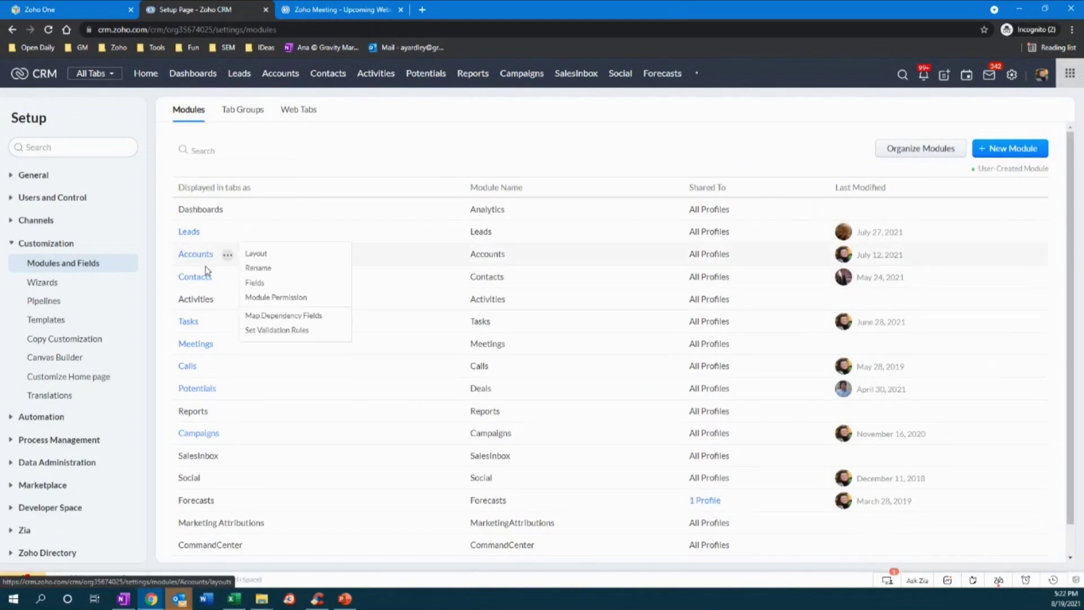
mouse_move(181, 287)
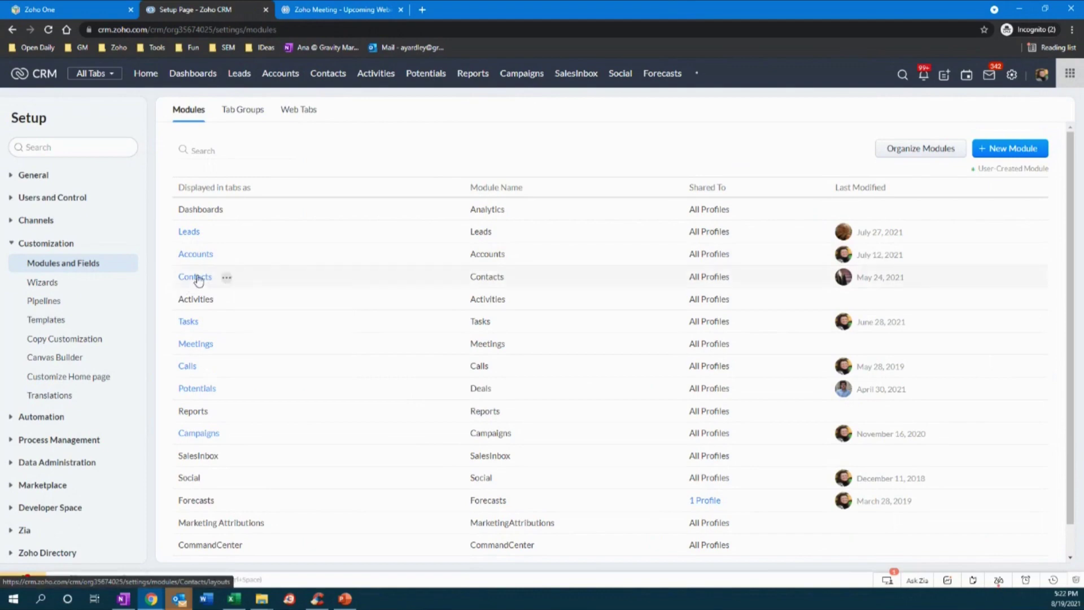
click(200, 281)
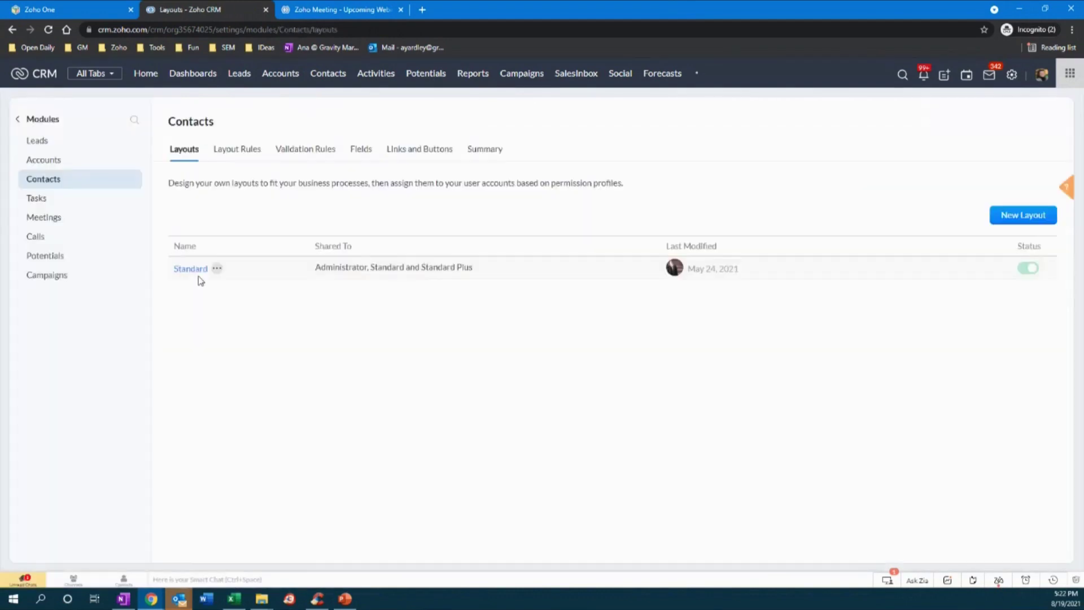
click(187, 270)
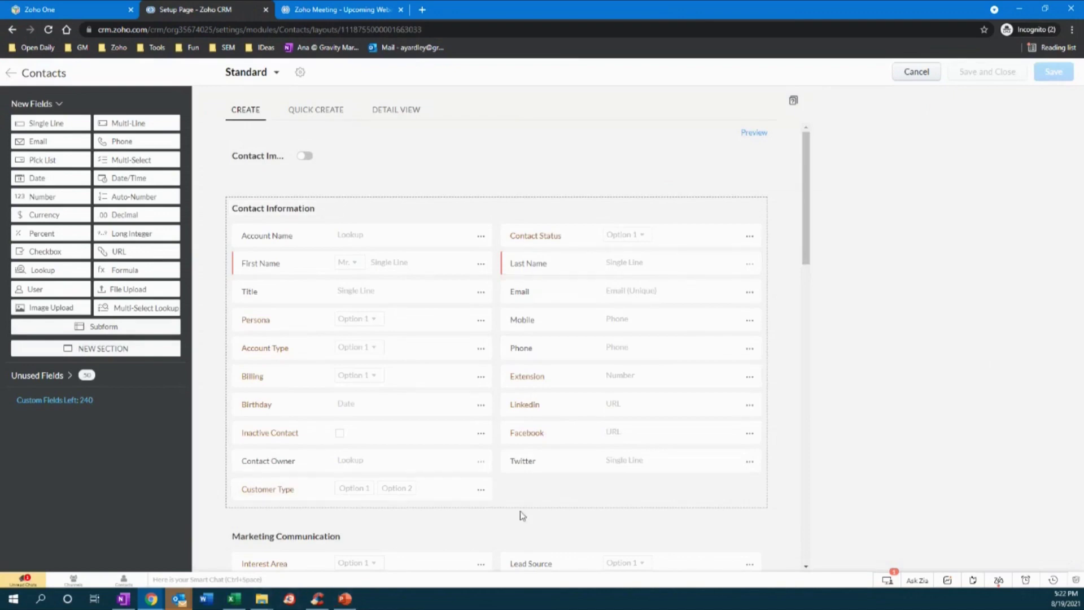
click(345, 601)
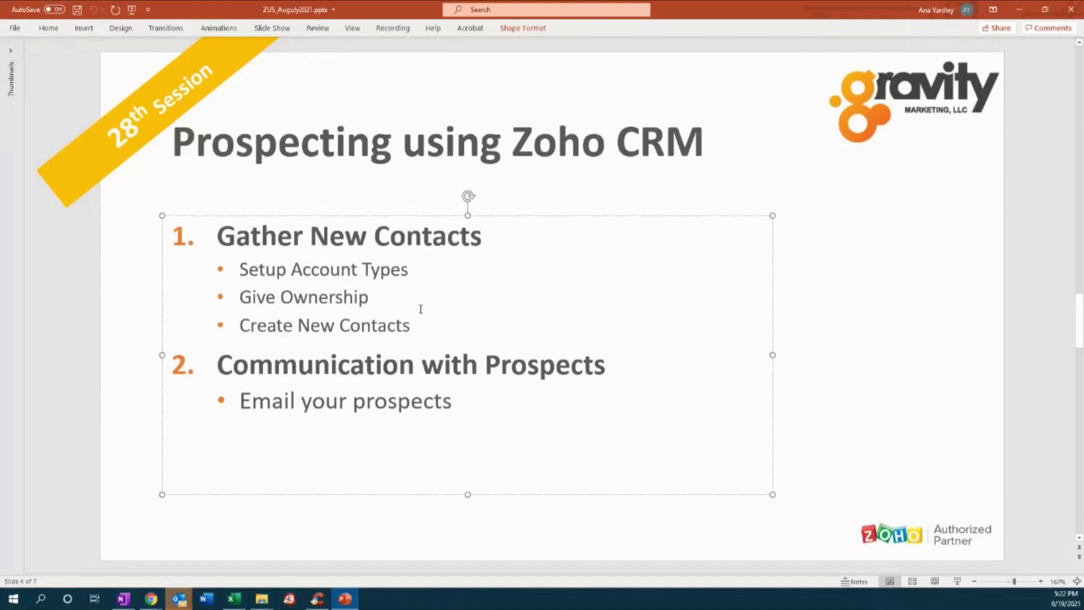
- Advance the deck to slide 5, 'Prospect Mapping = Clean Data', then minimise PowerPoint
scroll(421, 308, down, 3)
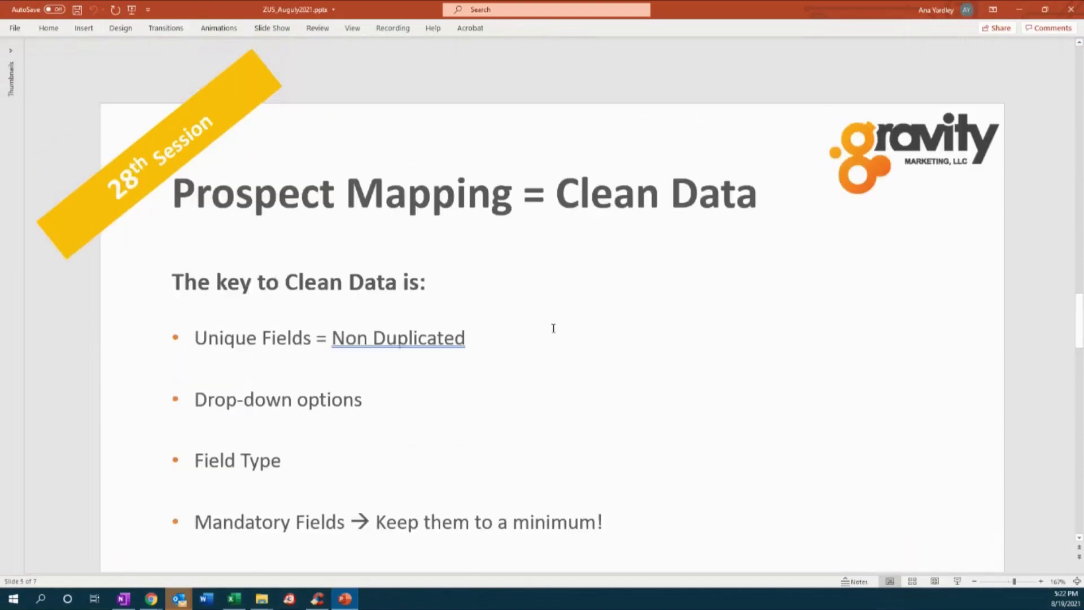
click(1019, 10)
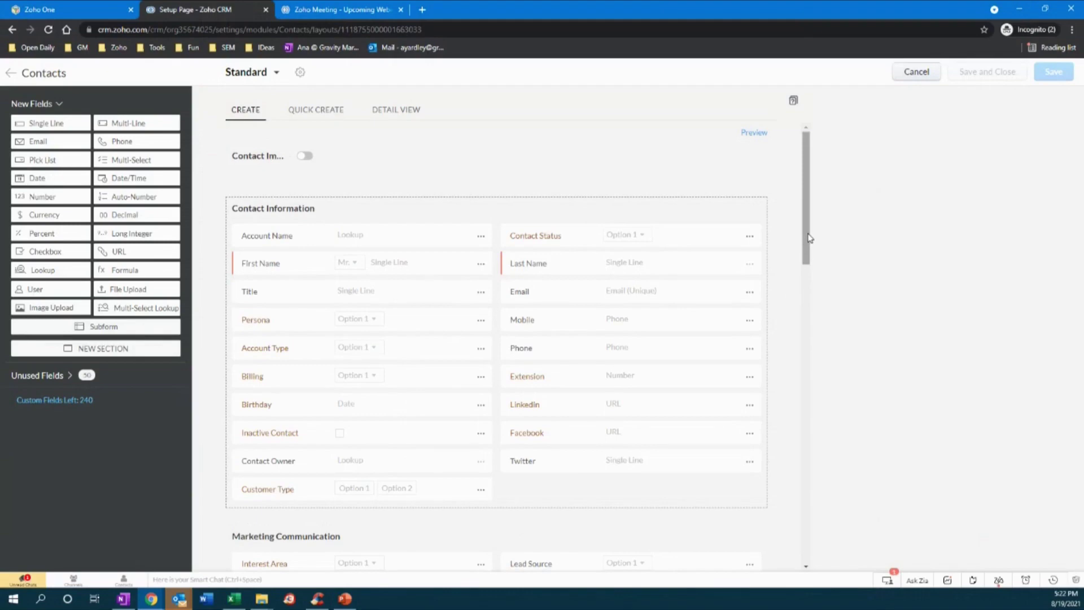
- Drop a new pick list field into Contact Information and label it Email workflow
scroll(810, 246, down, 1)
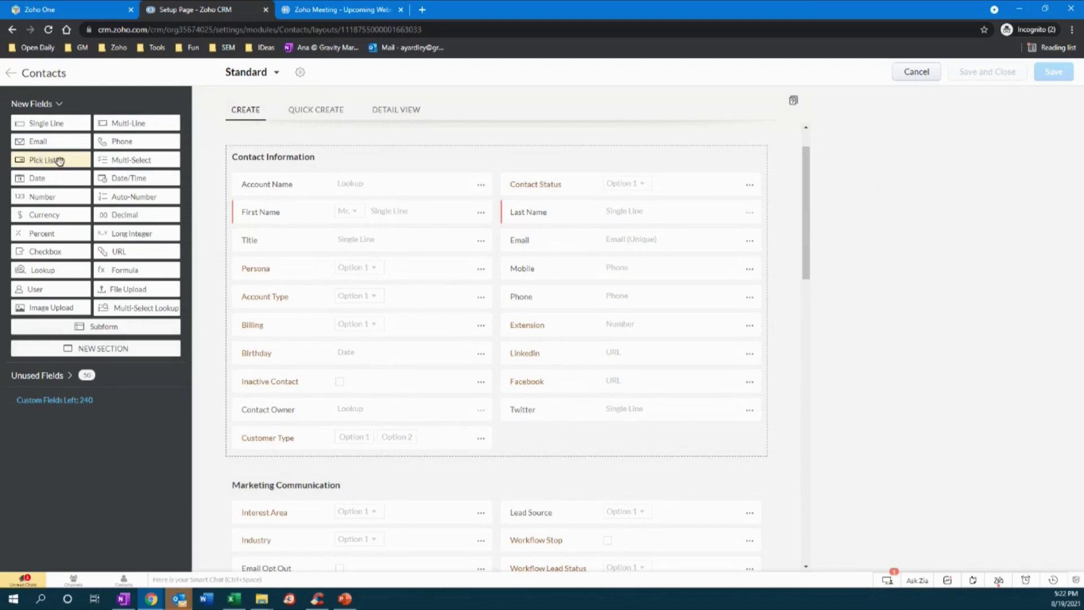
drag(57, 163, 576, 444)
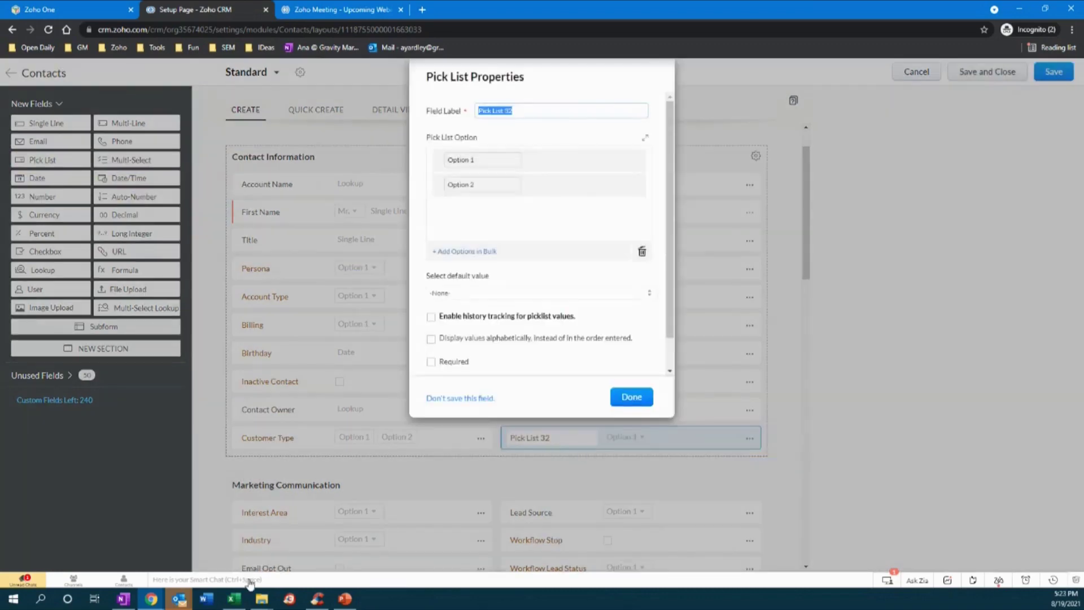
click(236, 601)
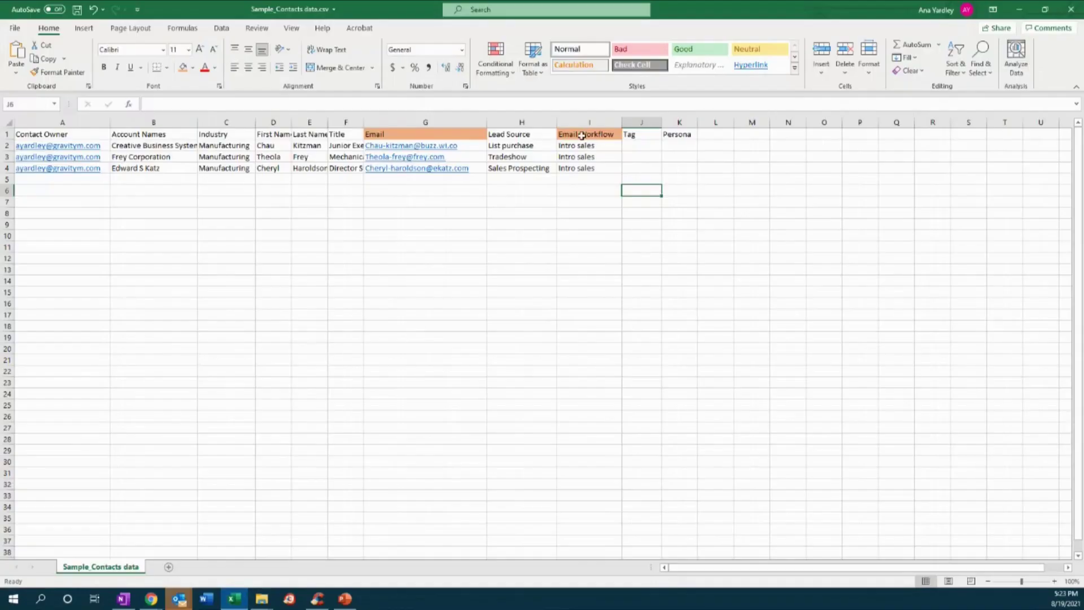
click(1021, 11)
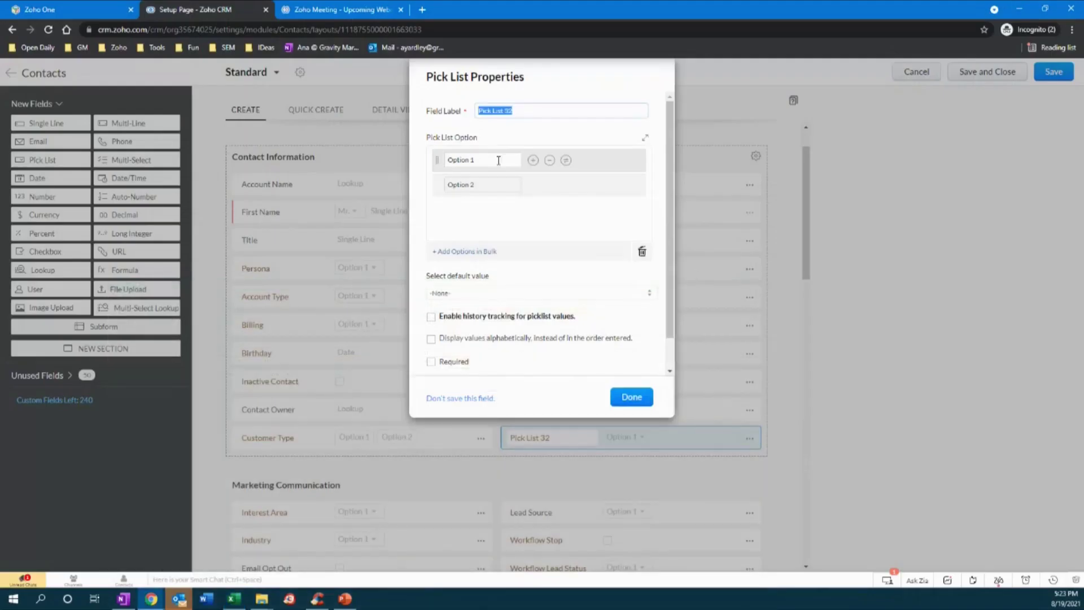
triple_click(532, 114)
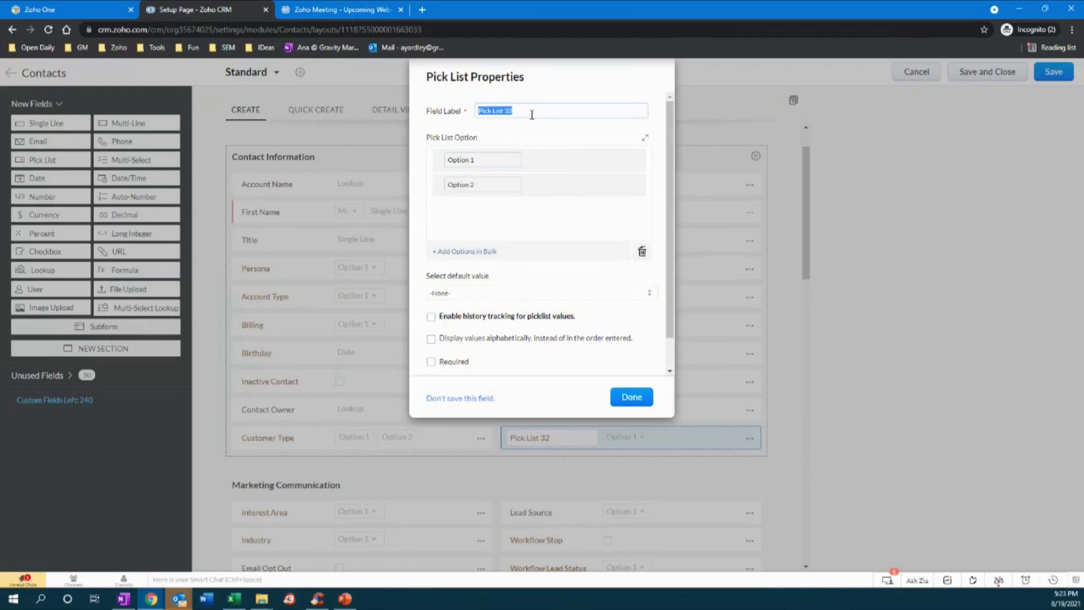
text(Email workflow)
- Give the pick list options Intro prospect email, Special Placement and XYZ, and confirm it
drag(500, 160, 426, 172)
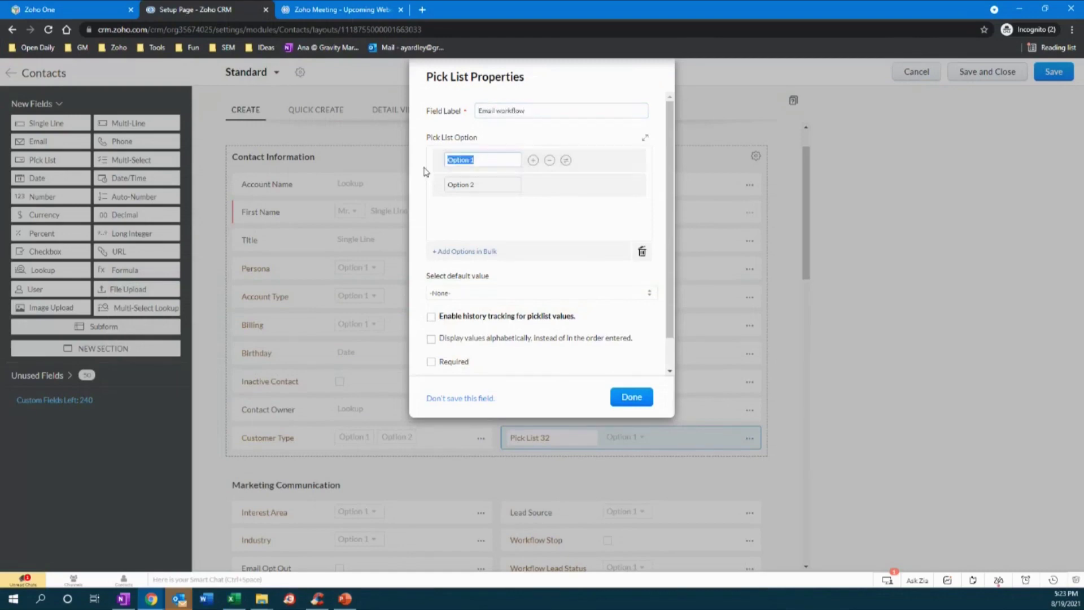
text(Intro prospect email)
click(496, 186)
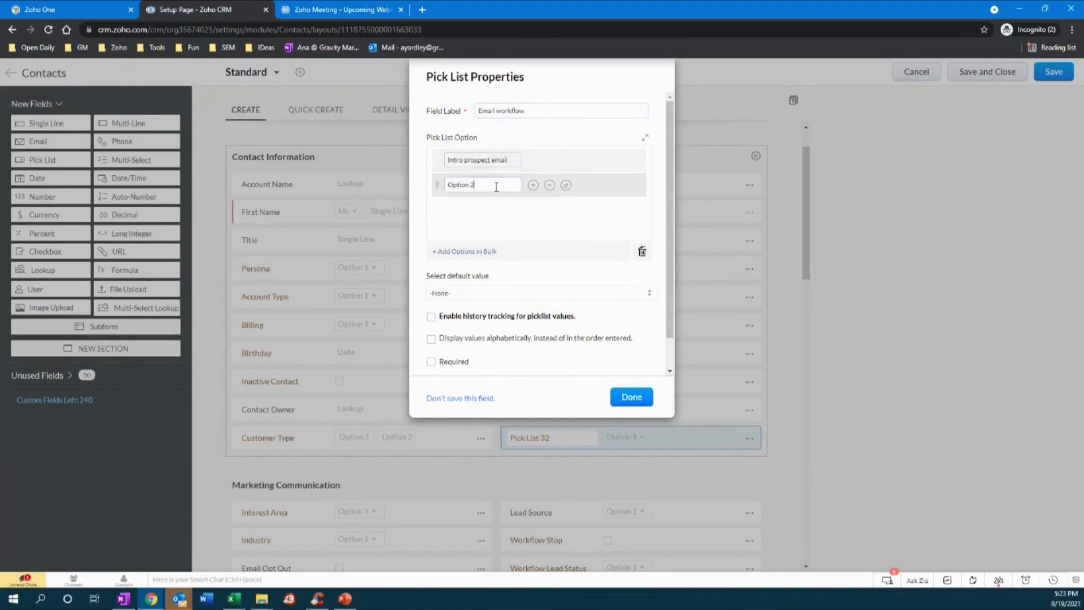
triple_click(496, 186)
text(Offering)
triple_click(496, 187)
text(Special Placement)
click(532, 185)
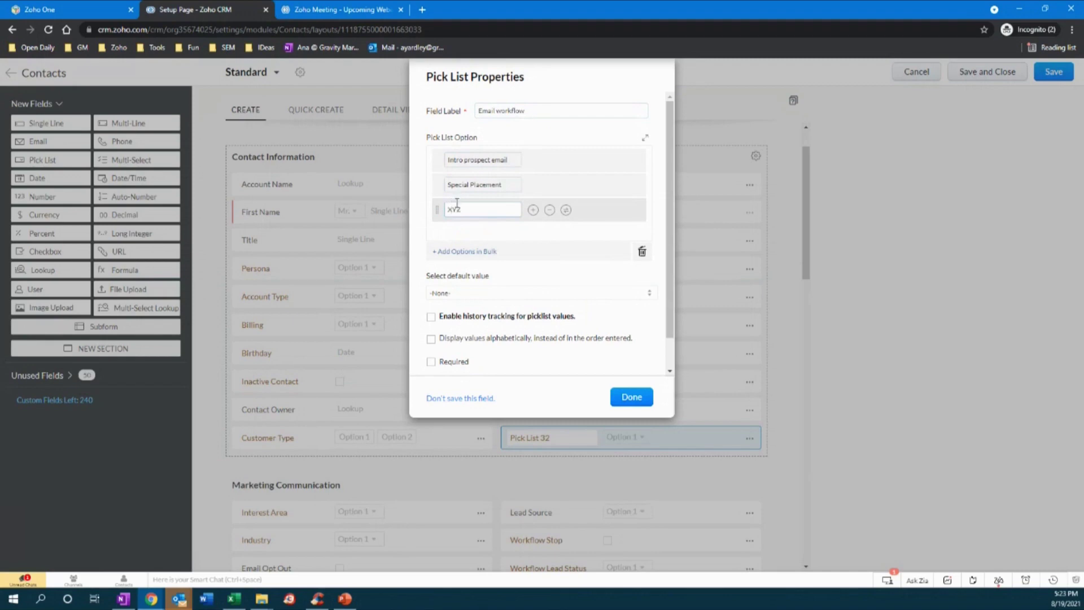
click(644, 401)
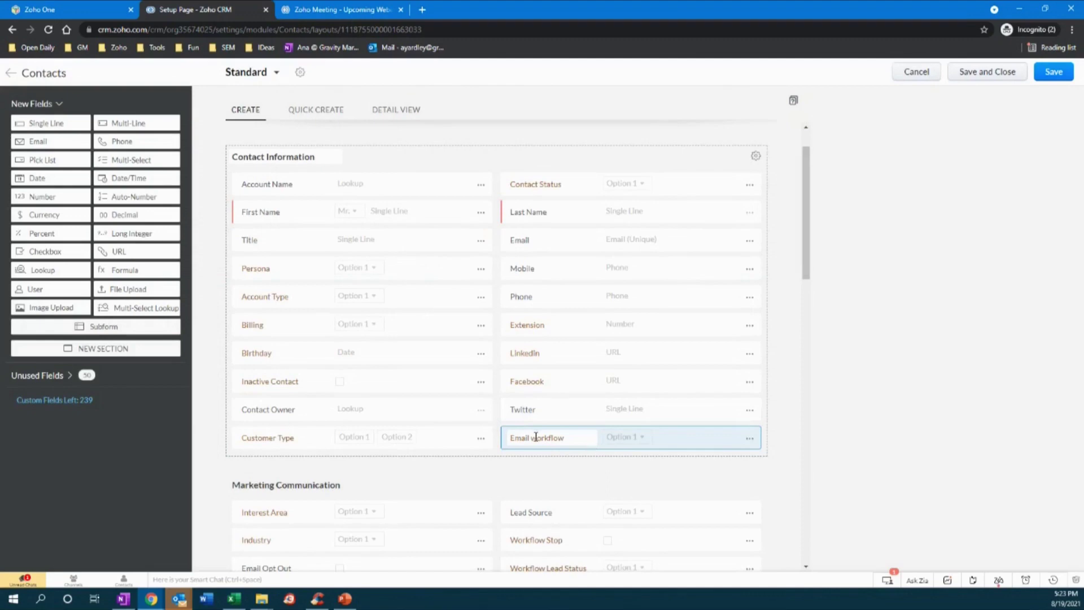
- Check the Intro sales value in cell I2 of the contacts spreadsheet
click(238, 606)
click(590, 145)
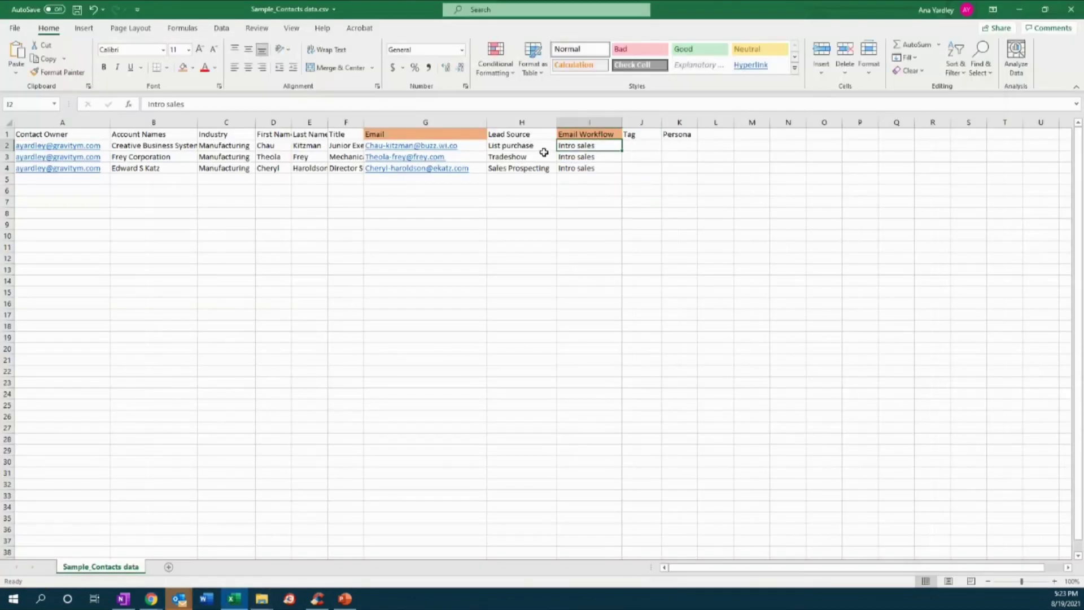
click(1020, 10)
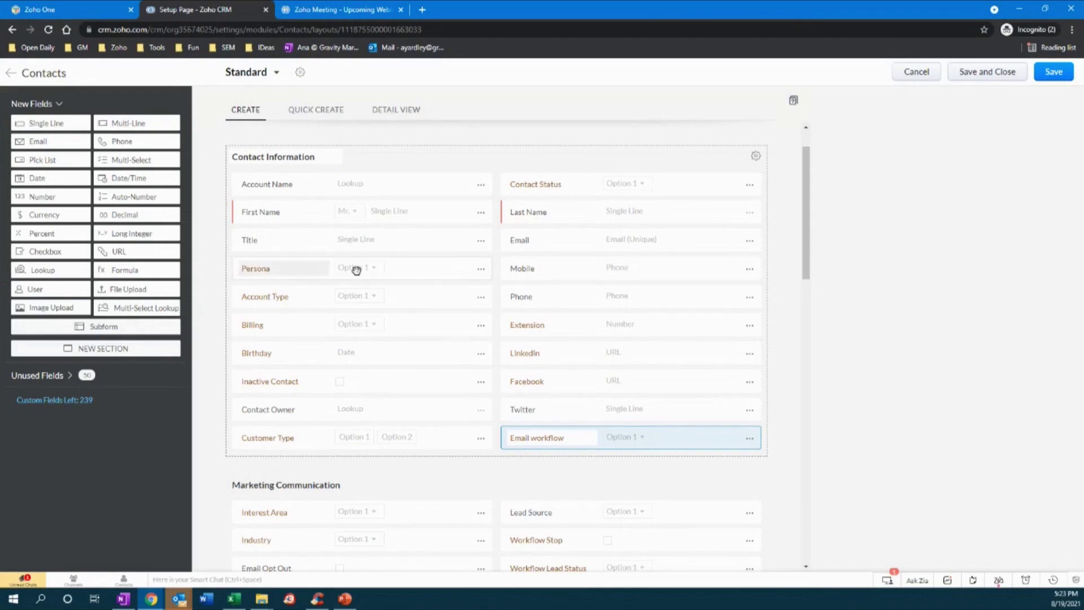
- View the Persona field's properties without changes, then bring up the Prospect Mapping = Clean Data slide
click(481, 269)
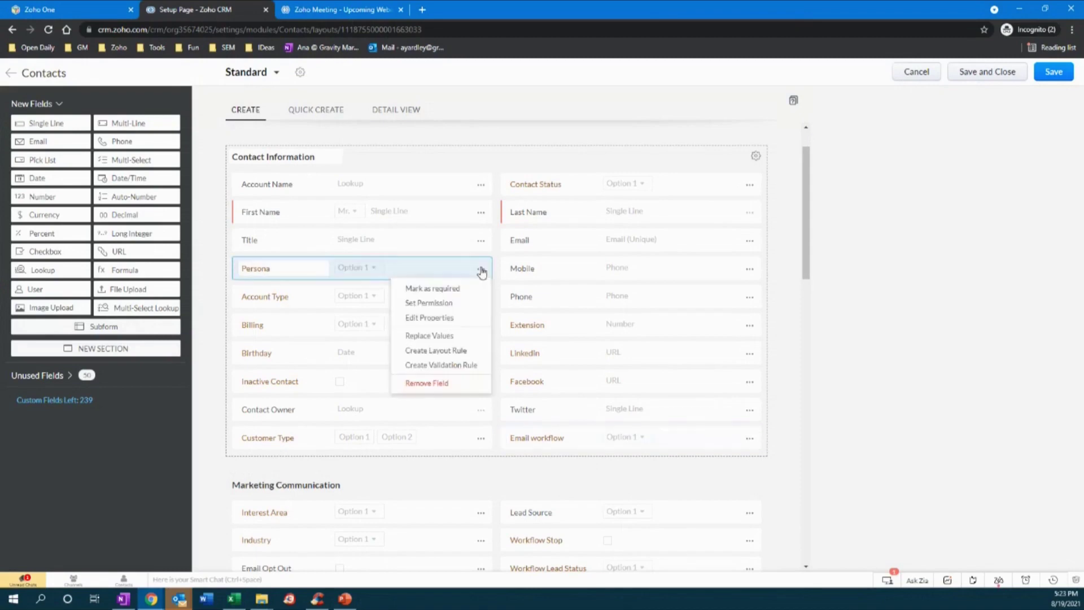
click(418, 320)
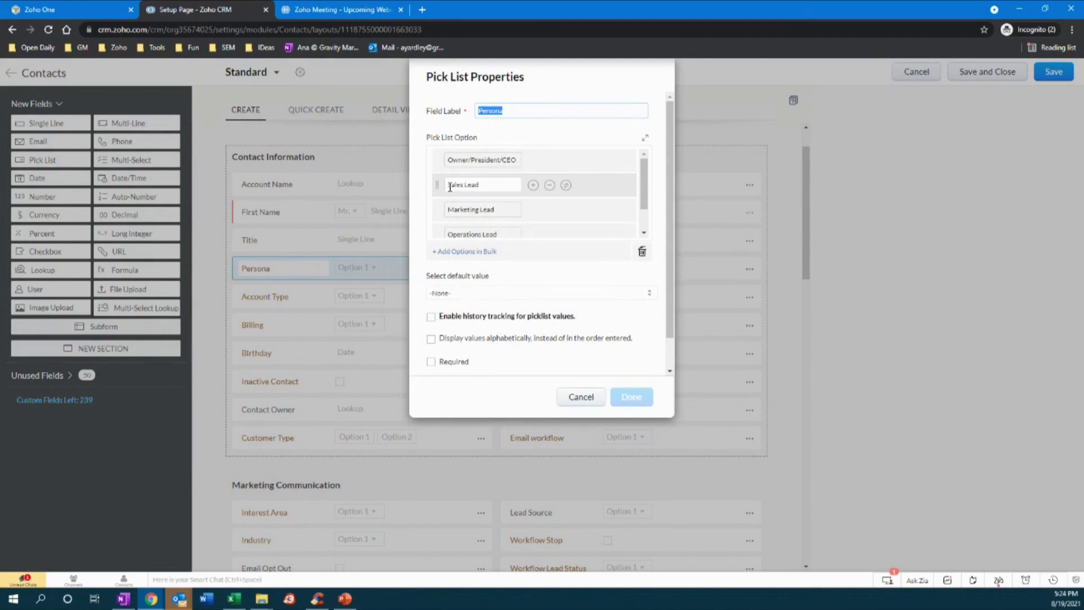
click(581, 396)
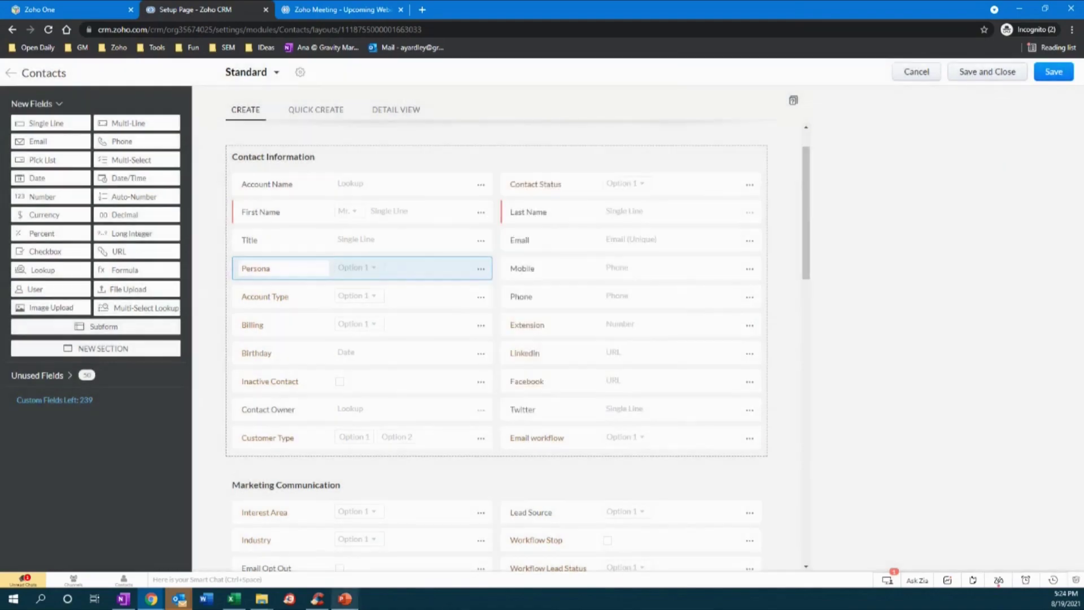
click(345, 599)
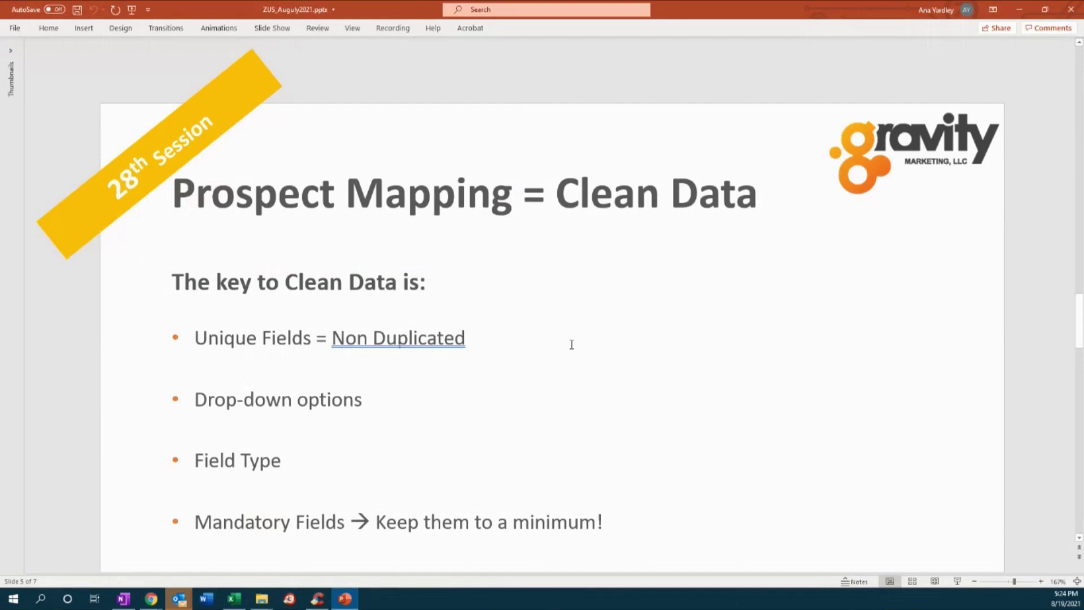
- Highlight the 'Unique Fields = Non Duplicated' bullet, then minimize PowerPoint to return to Zoho CRM
drag(196, 338, 442, 349)
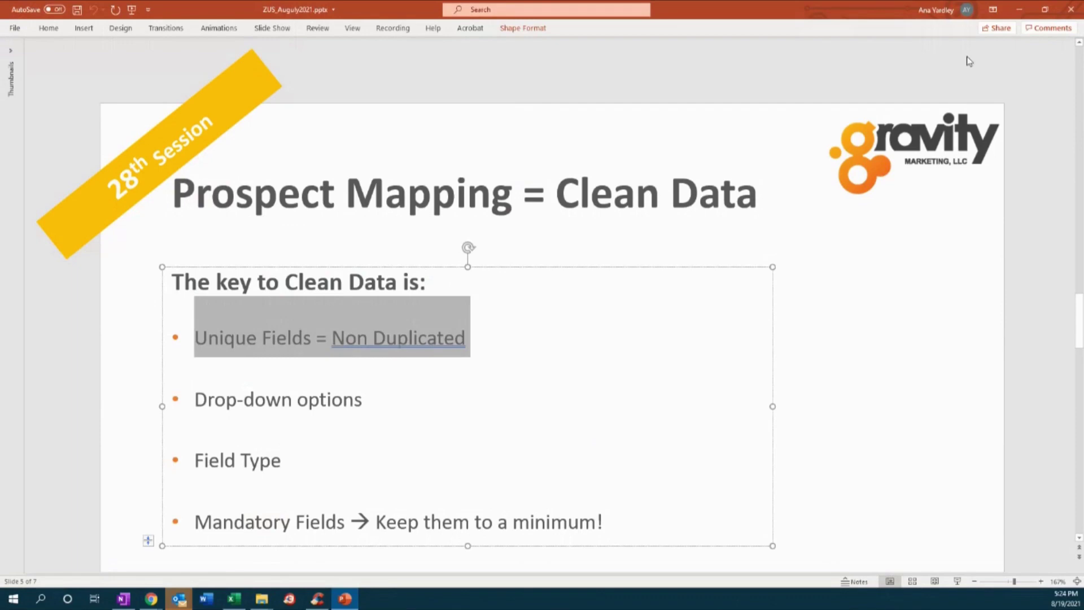
click(1019, 10)
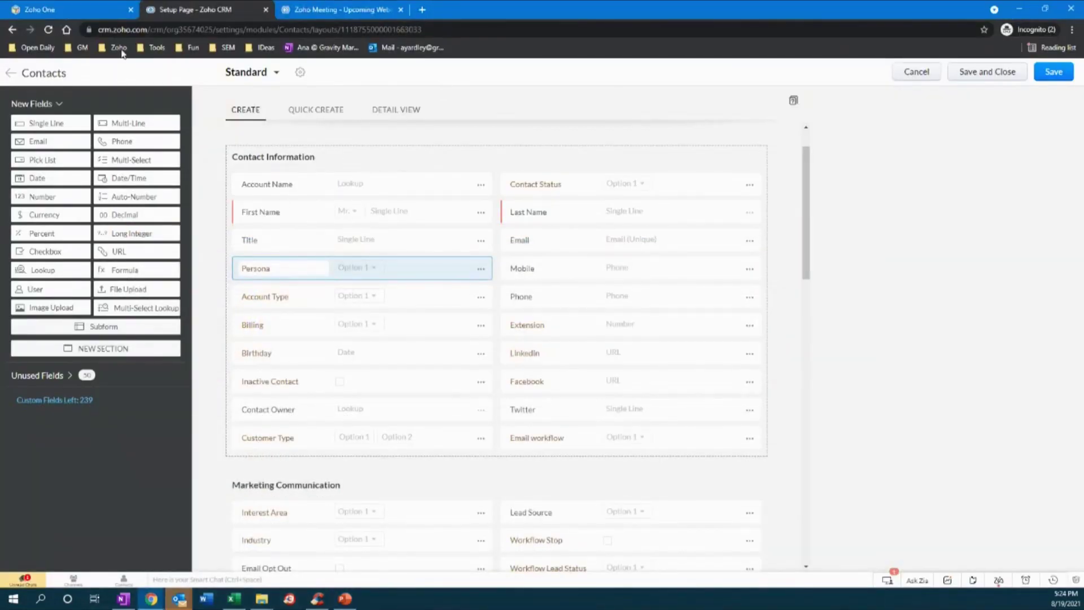
- Confirm Email is set to Do not allow duplicate values, then head back to the Contacts layouts
click(751, 242)
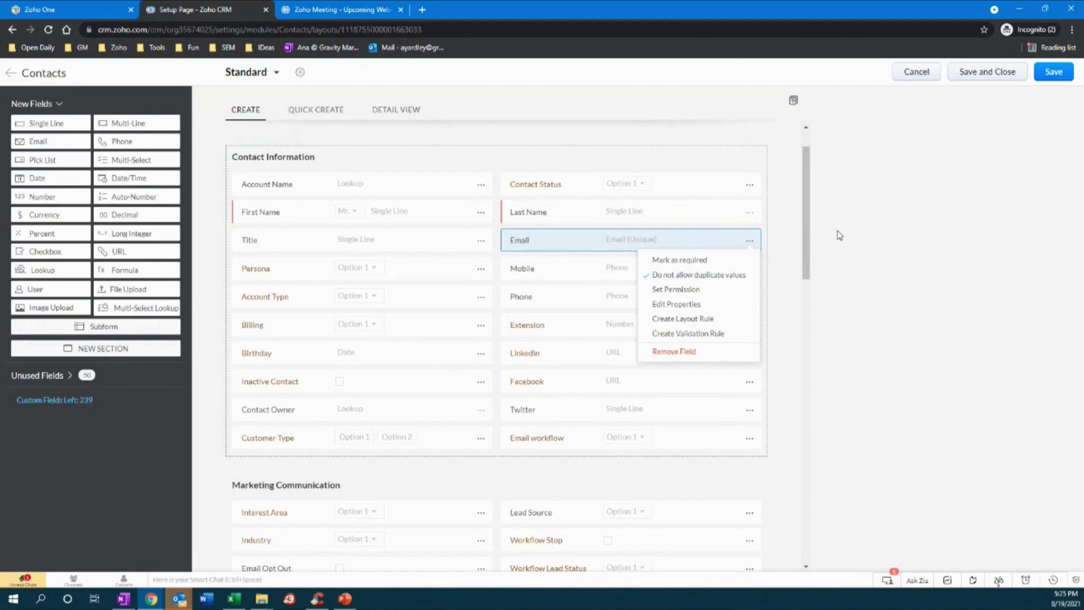
click(791, 266)
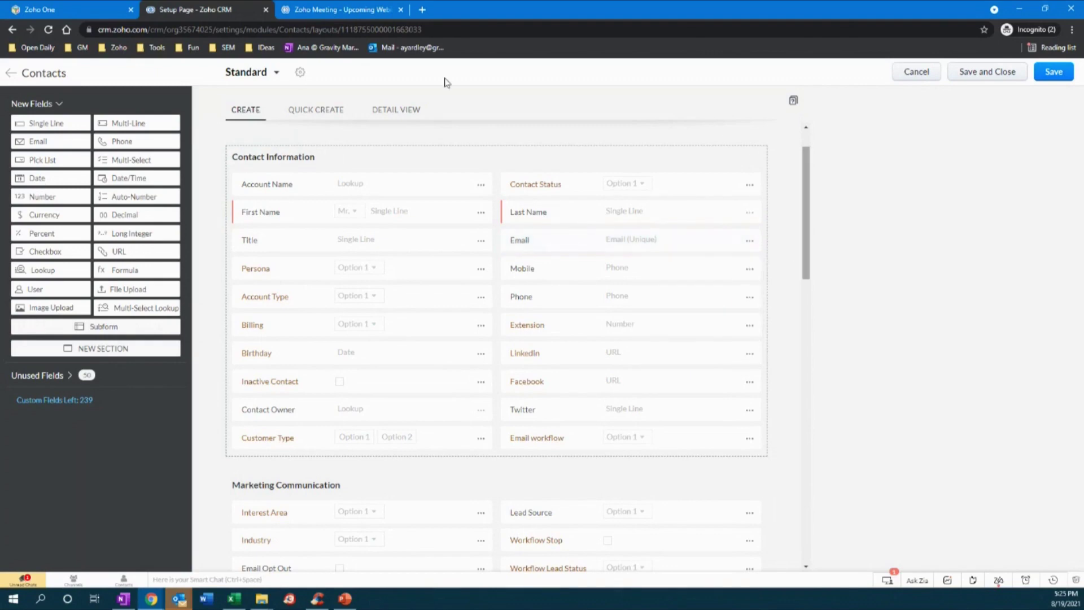
click(12, 75)
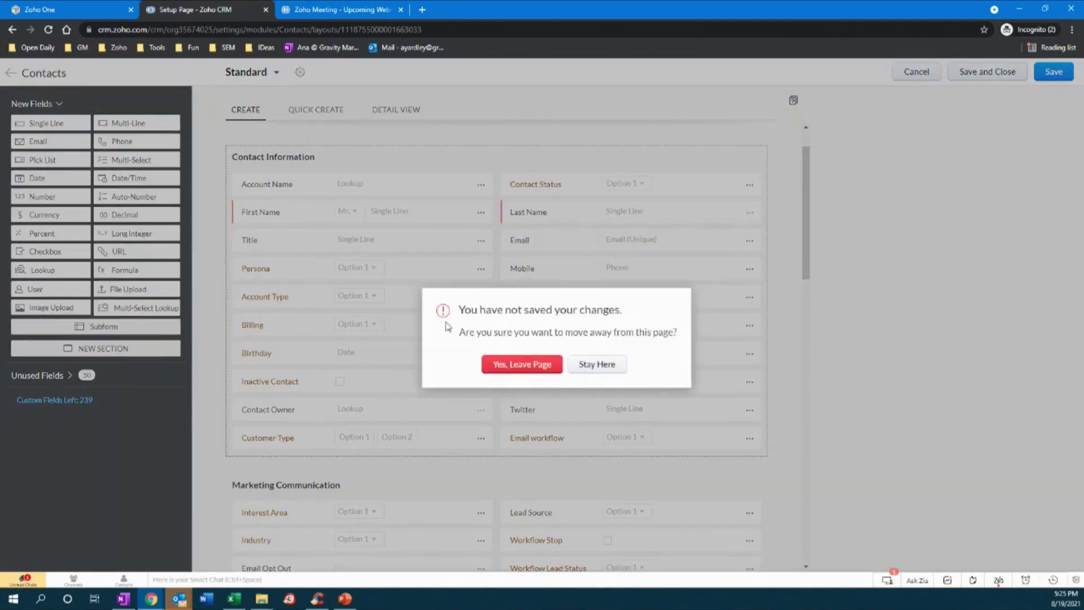
- Leave the Contacts layout unsaved and open the Standard Accounts layout
click(515, 365)
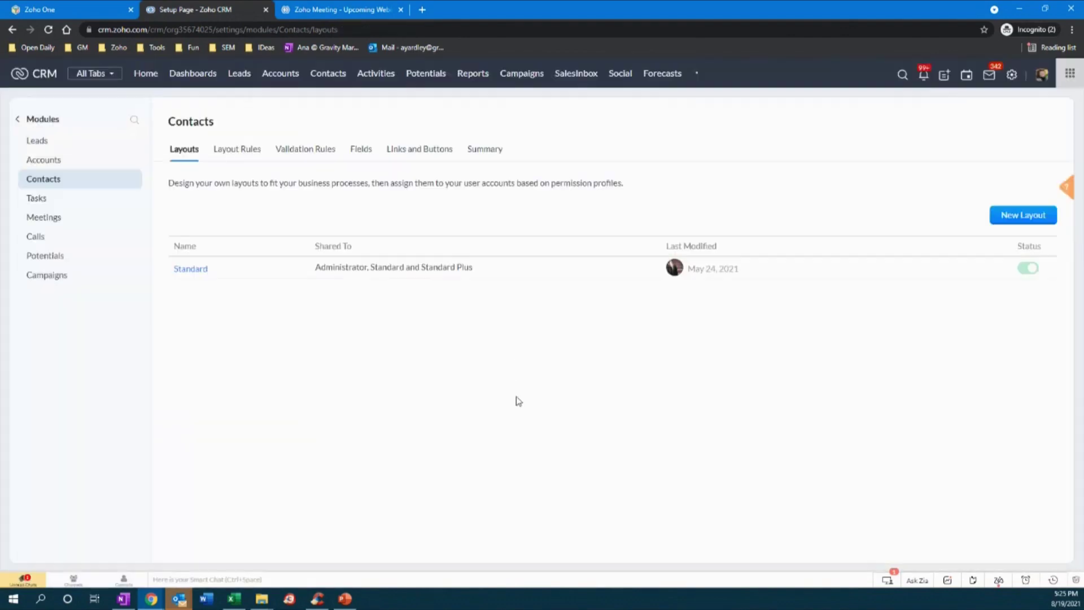
click(49, 164)
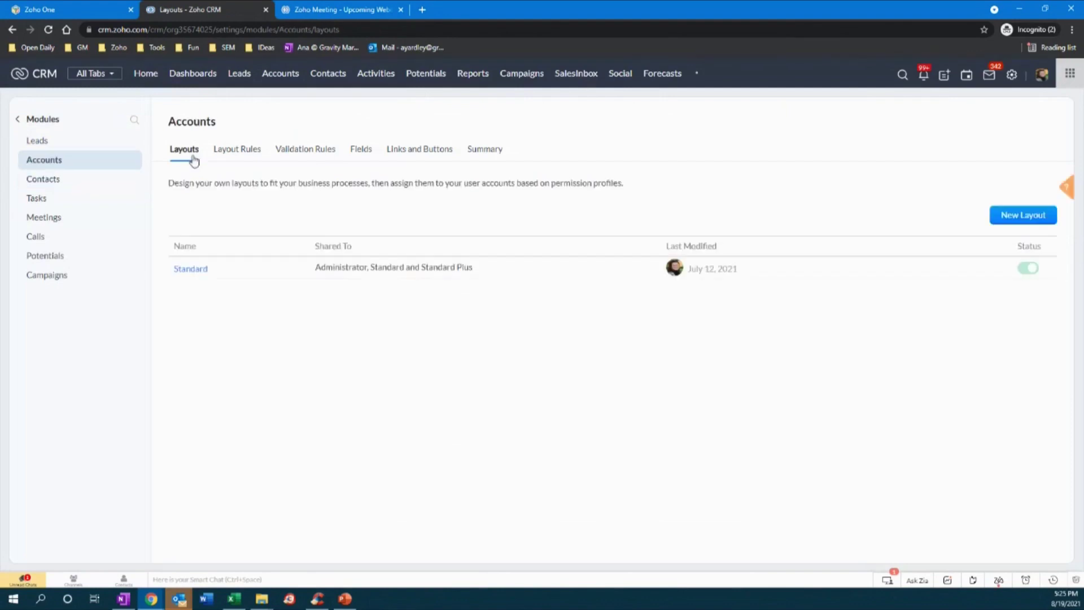
click(191, 270)
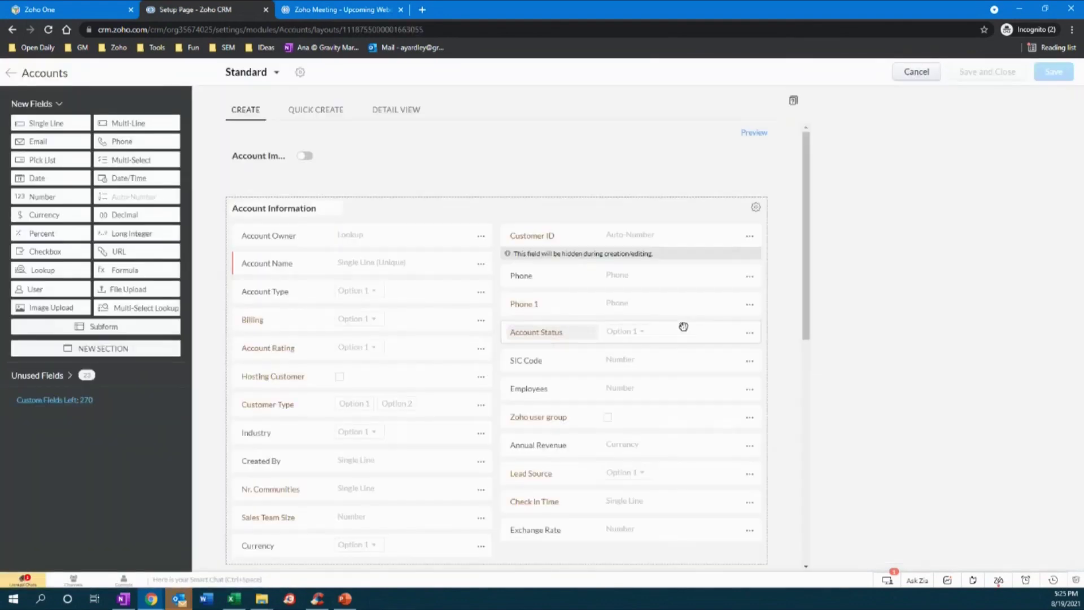
- Verify Account Type lists a Prospect option, then exit the Accounts layout editor without saving
click(482, 294)
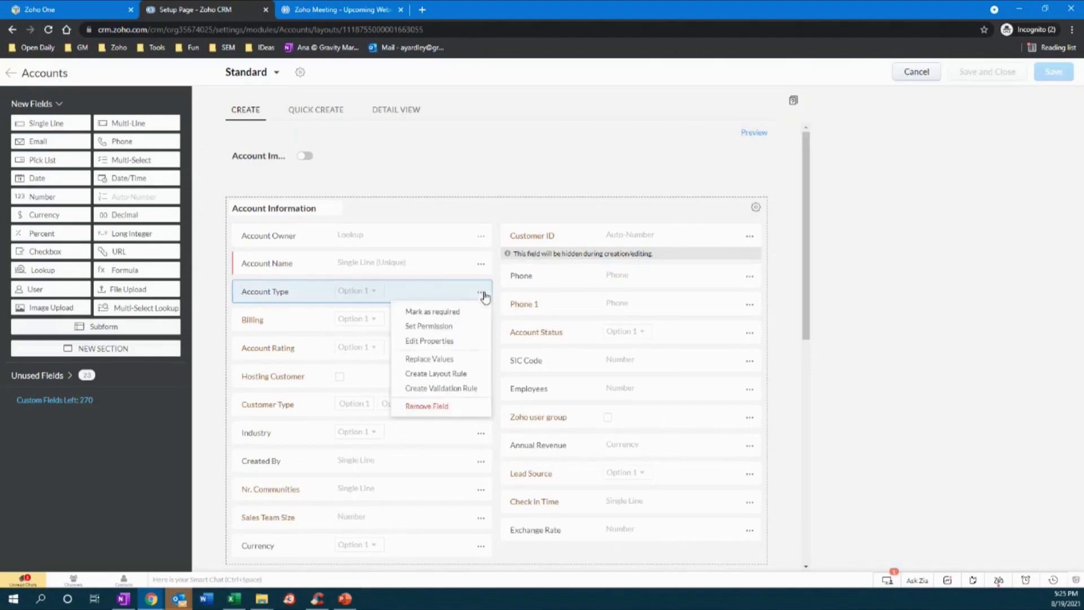
click(436, 346)
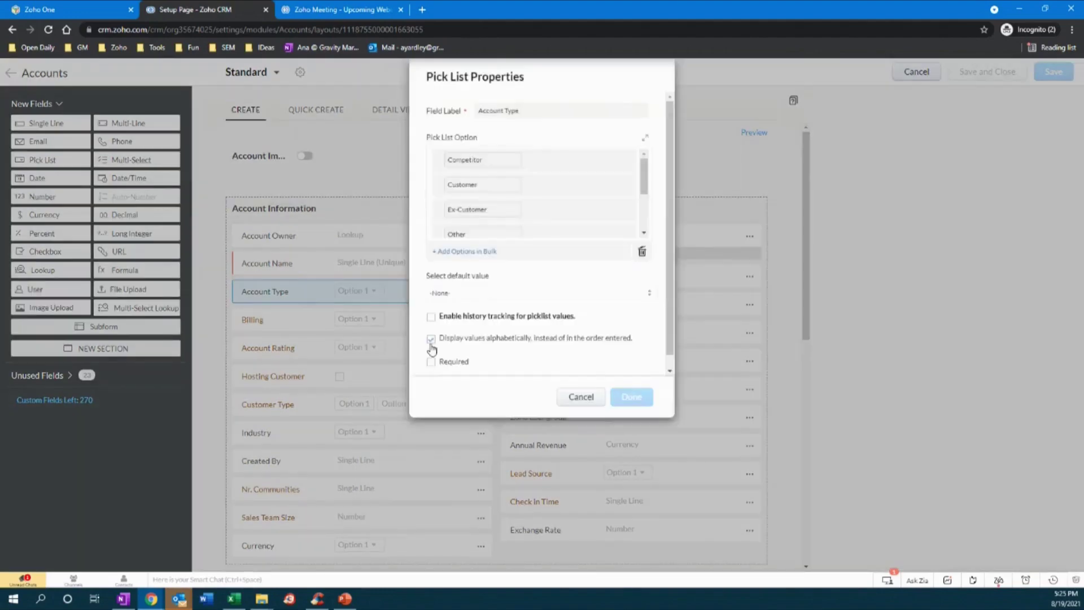
scroll(511, 214, down, 3)
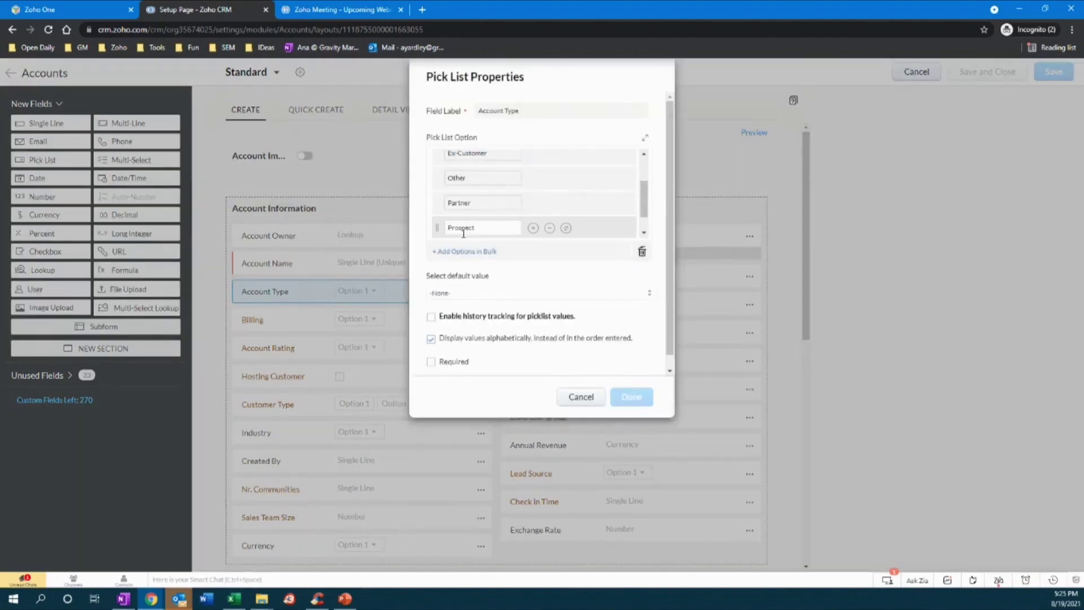
click(582, 398)
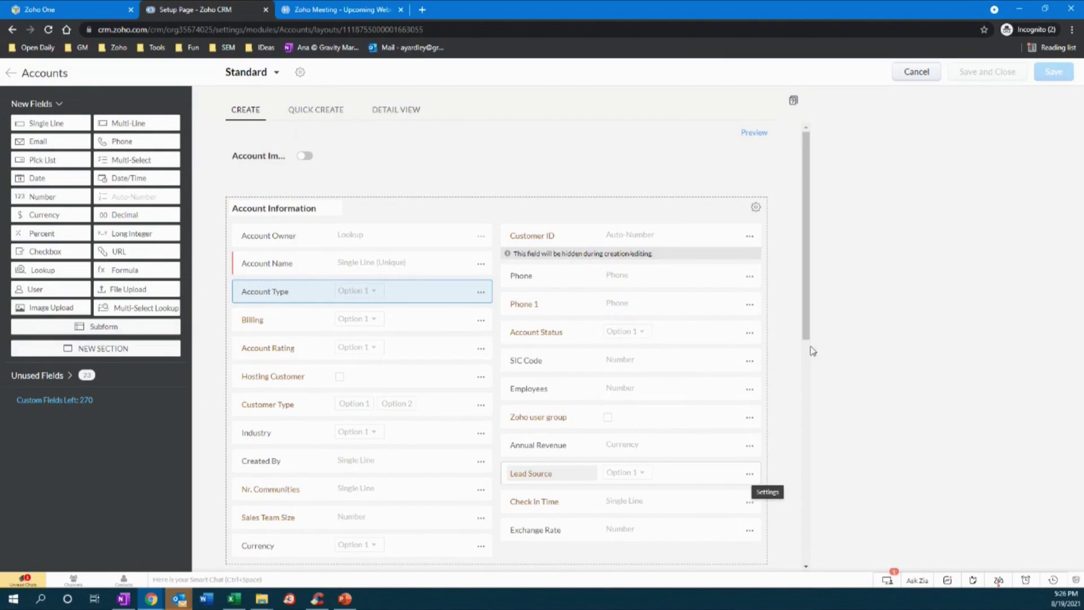
click(916, 72)
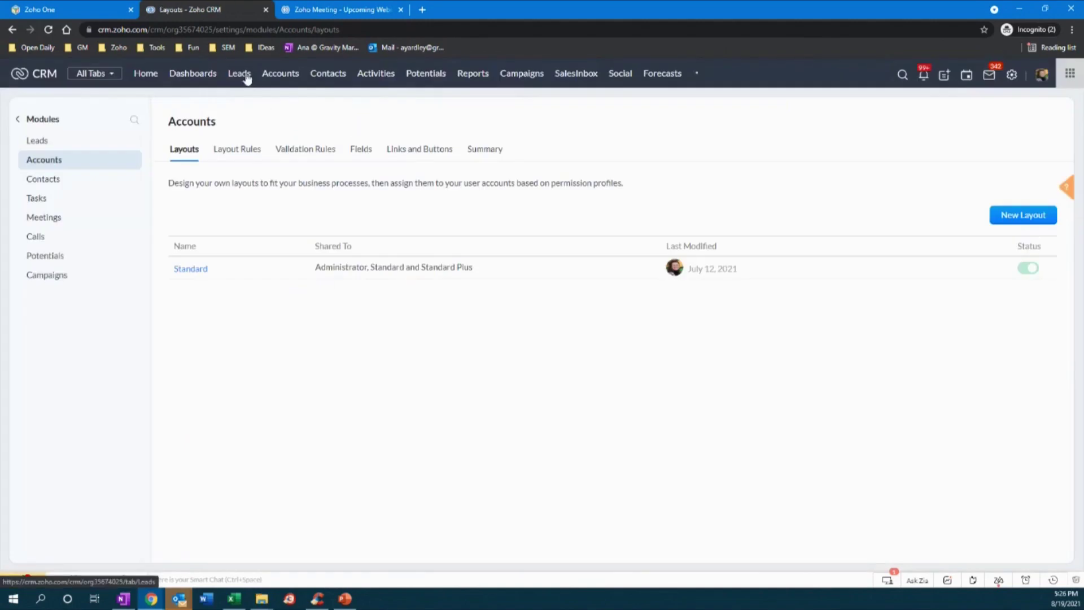
- Filter the Contacts list to Interest Area = Advertising
click(282, 75)
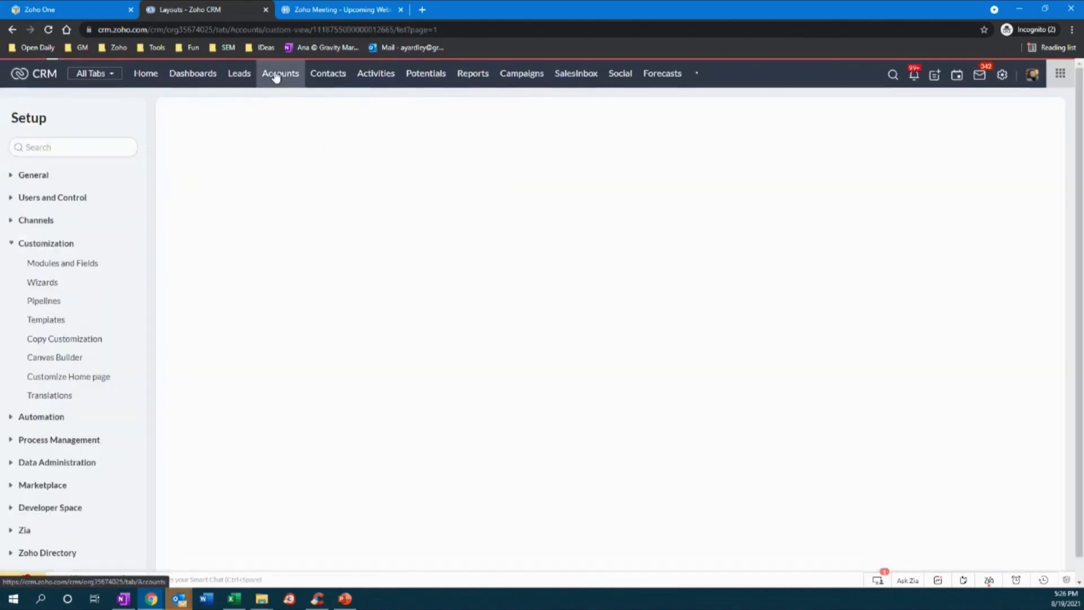
click(328, 79)
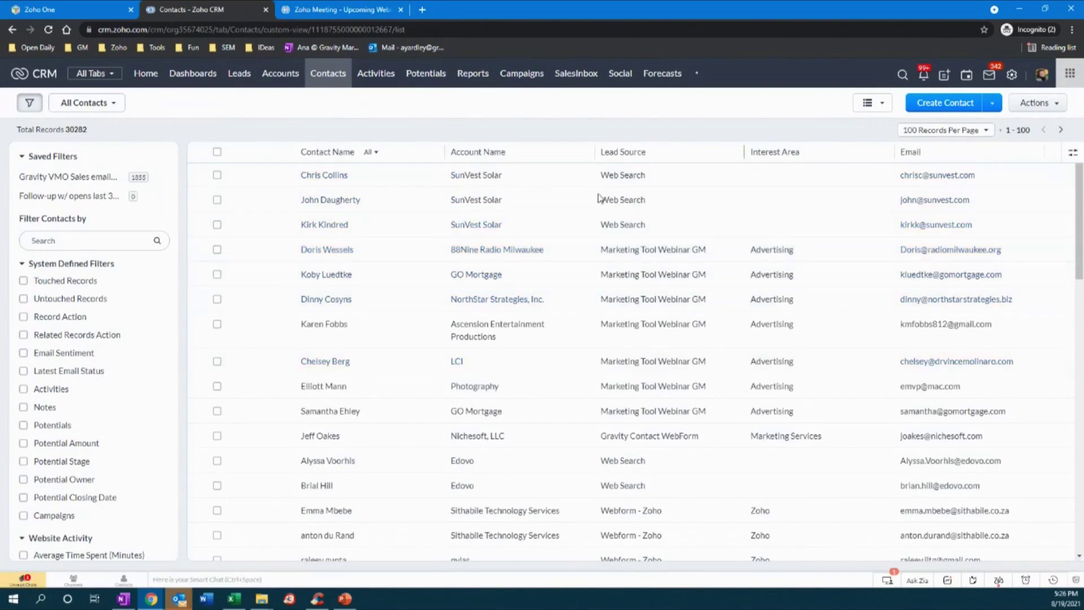
click(82, 240)
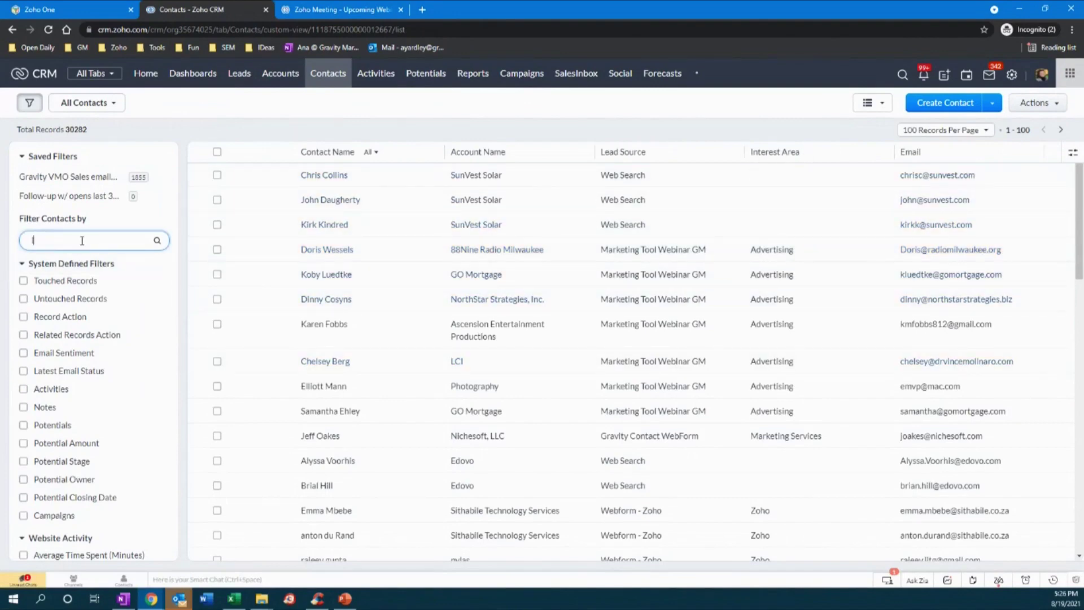
text(Int)
click(66, 363)
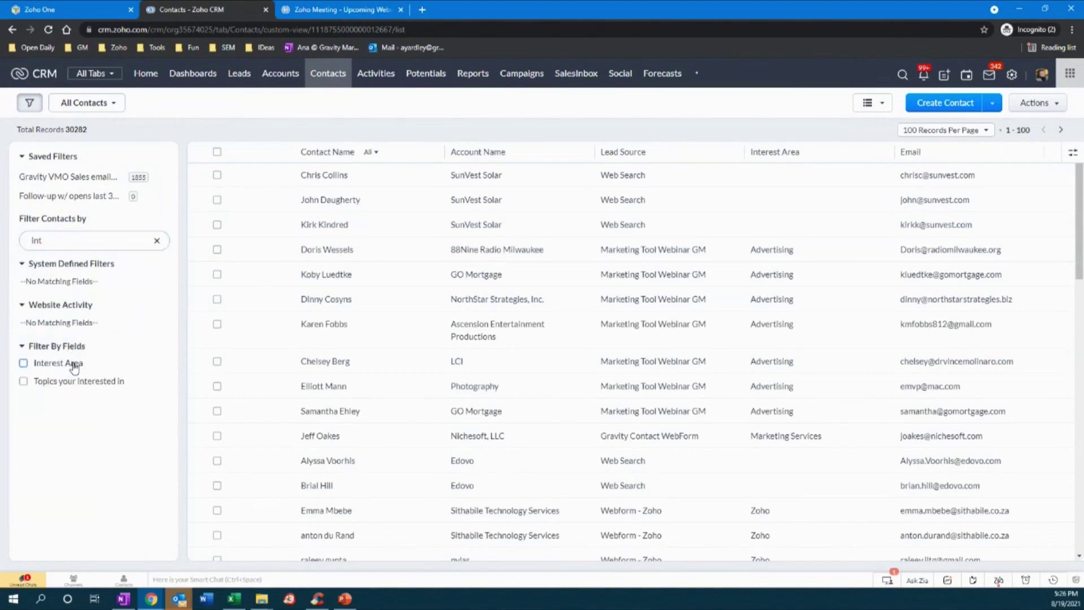
click(57, 398)
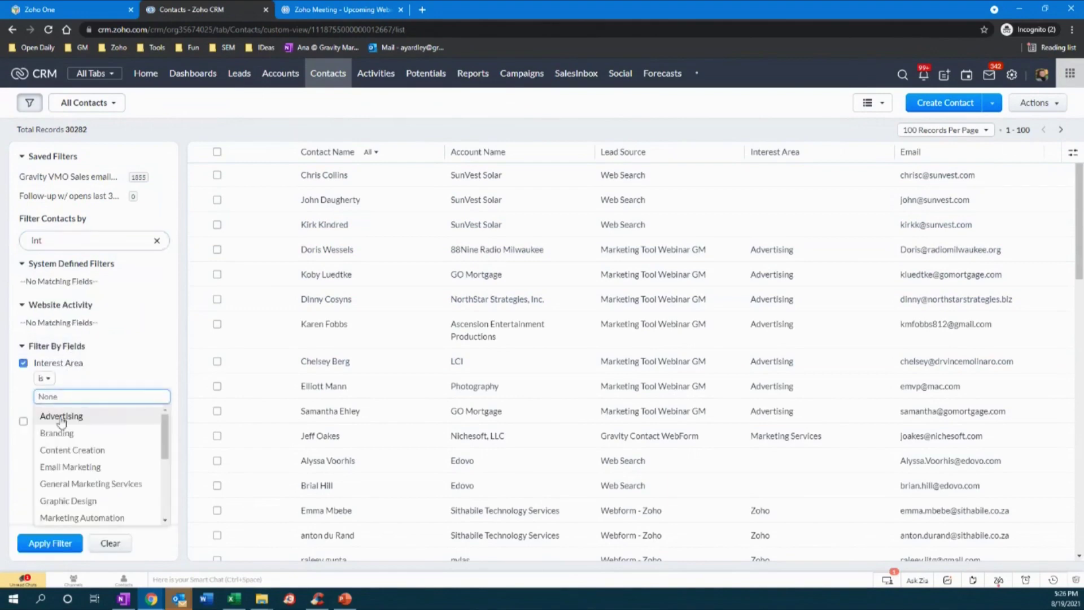
click(57, 414)
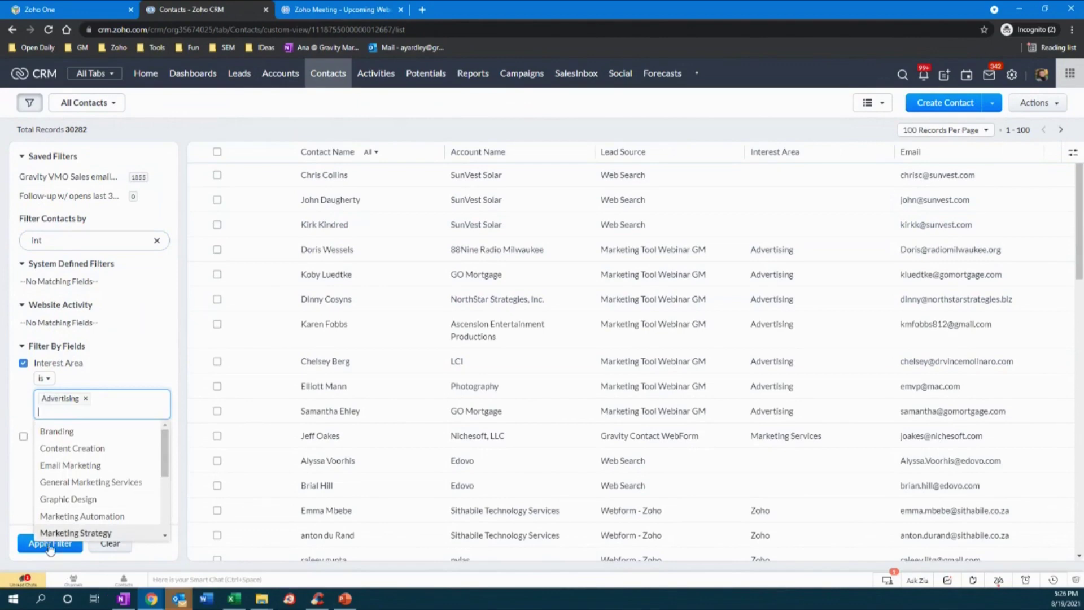
click(50, 544)
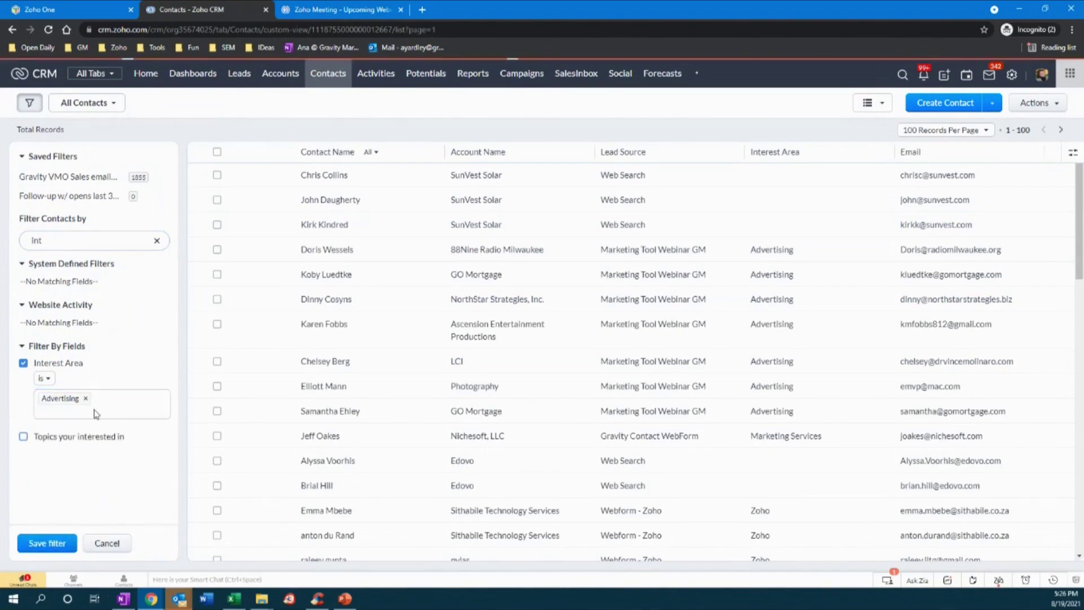
- Browse the 30 Advertising contacts, selecting and then deselecting them all
scroll(449, 339, down, 3)
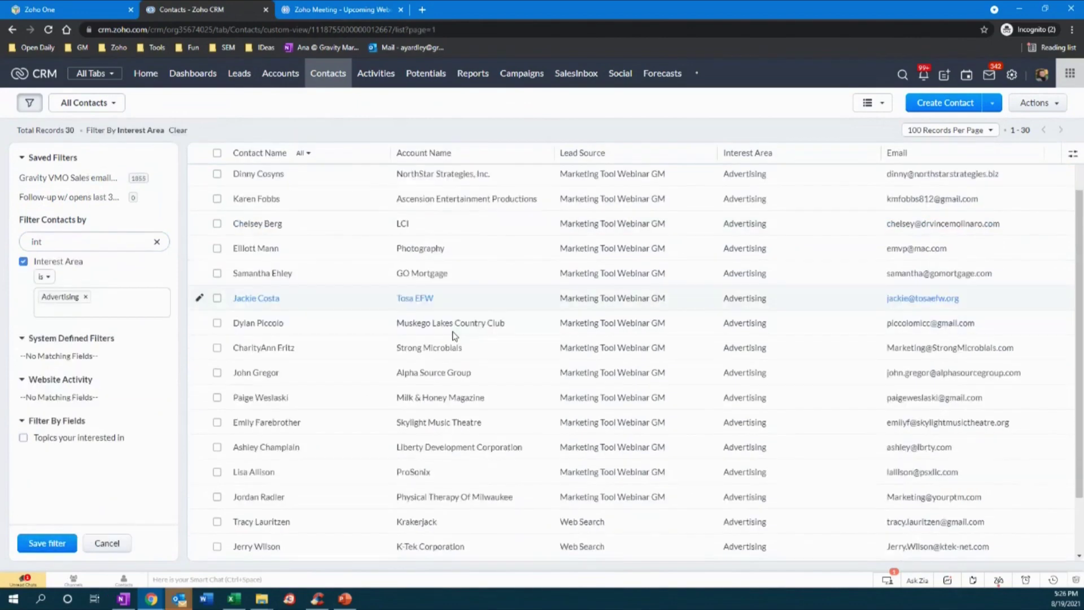
scroll(449, 347, up, 2)
scroll(438, 355, down, 5)
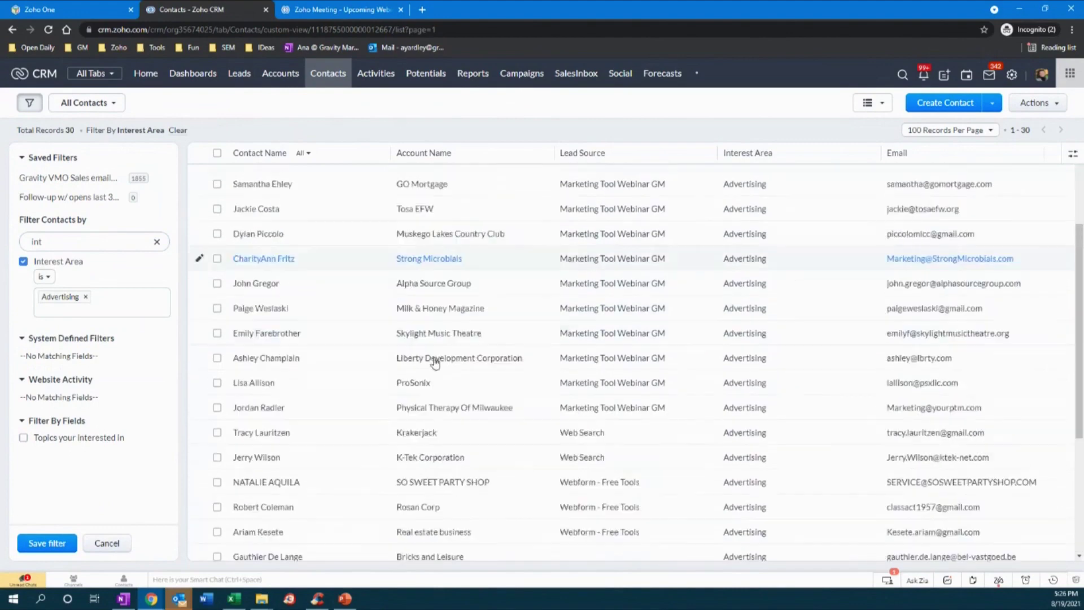
click(217, 154)
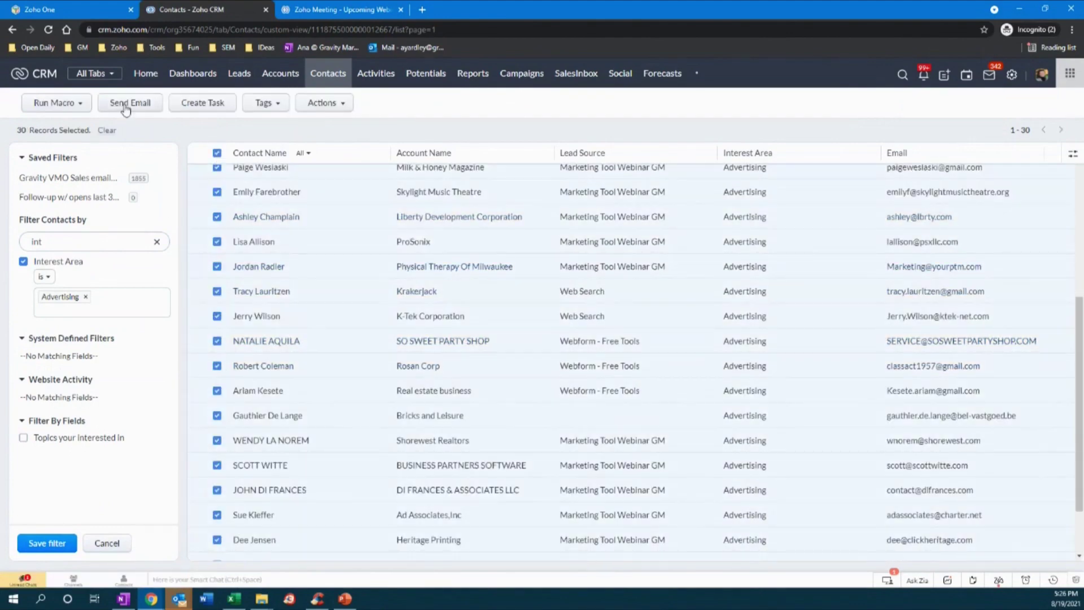
click(218, 154)
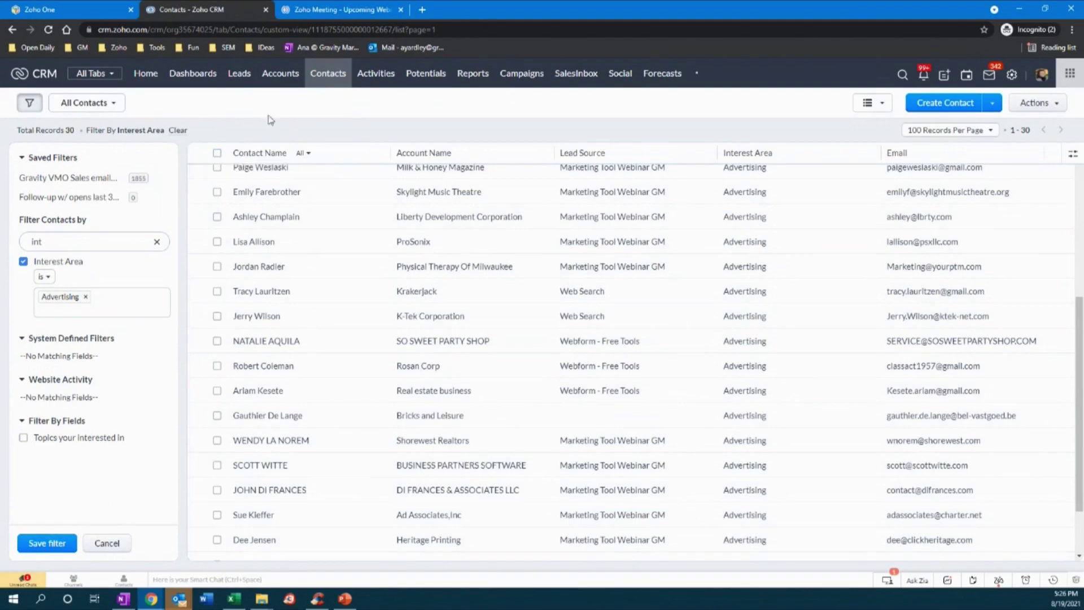
- Clear the Interest Area filter so all 30282 contacts show again
click(178, 130)
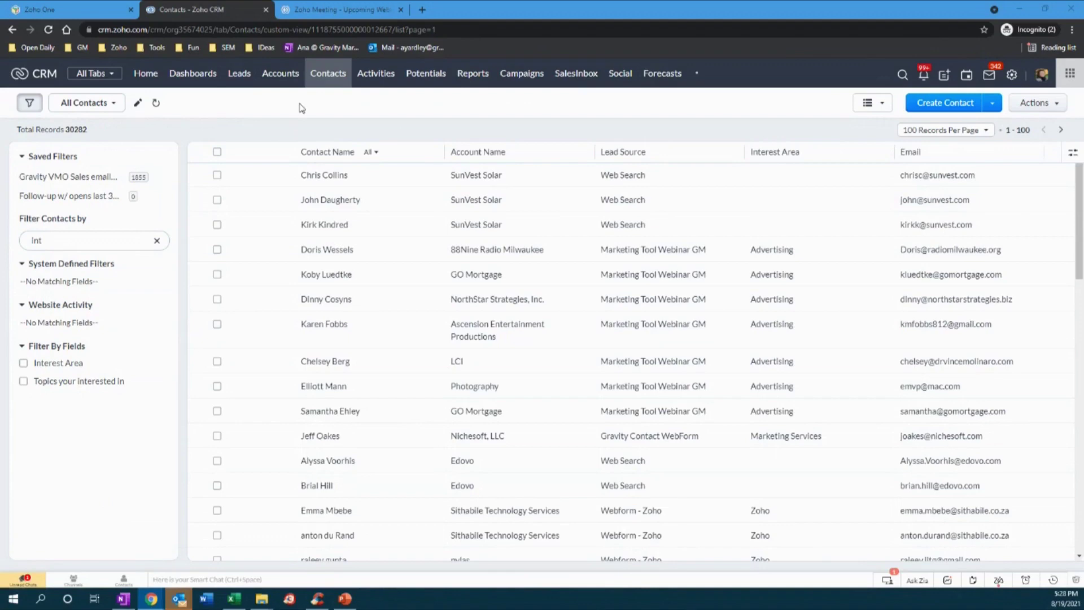
- Open the Standard Accounts layout through Setup > Modules and Fields
click(1013, 76)
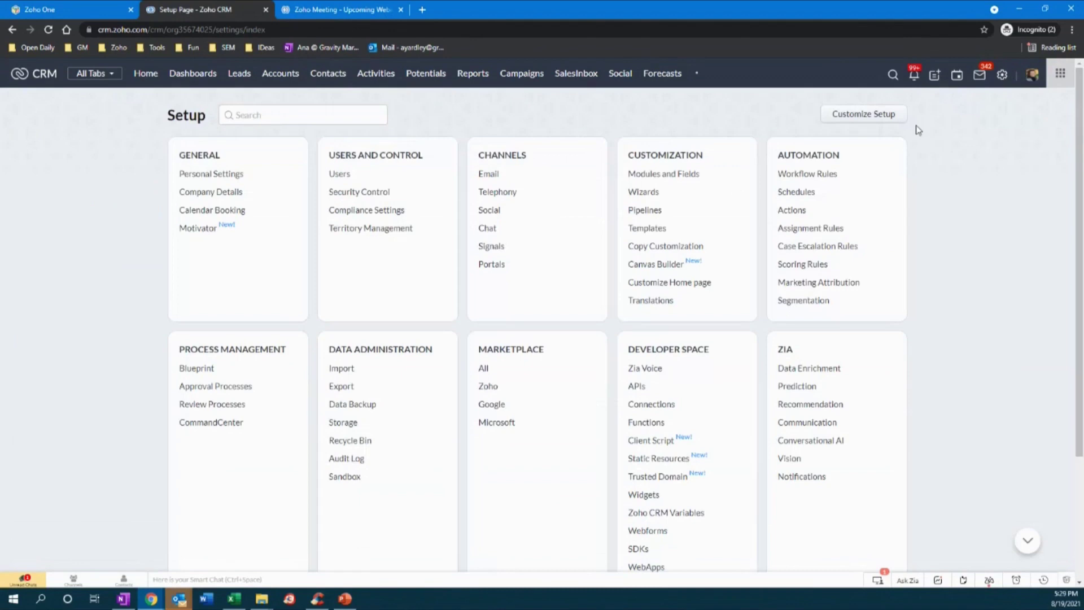
click(672, 177)
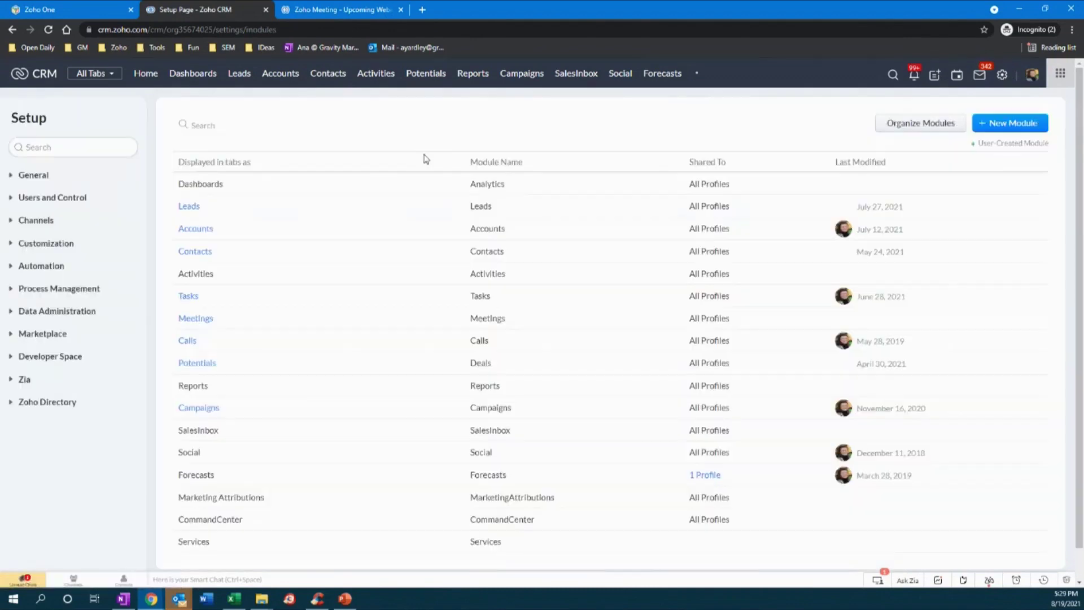
click(205, 254)
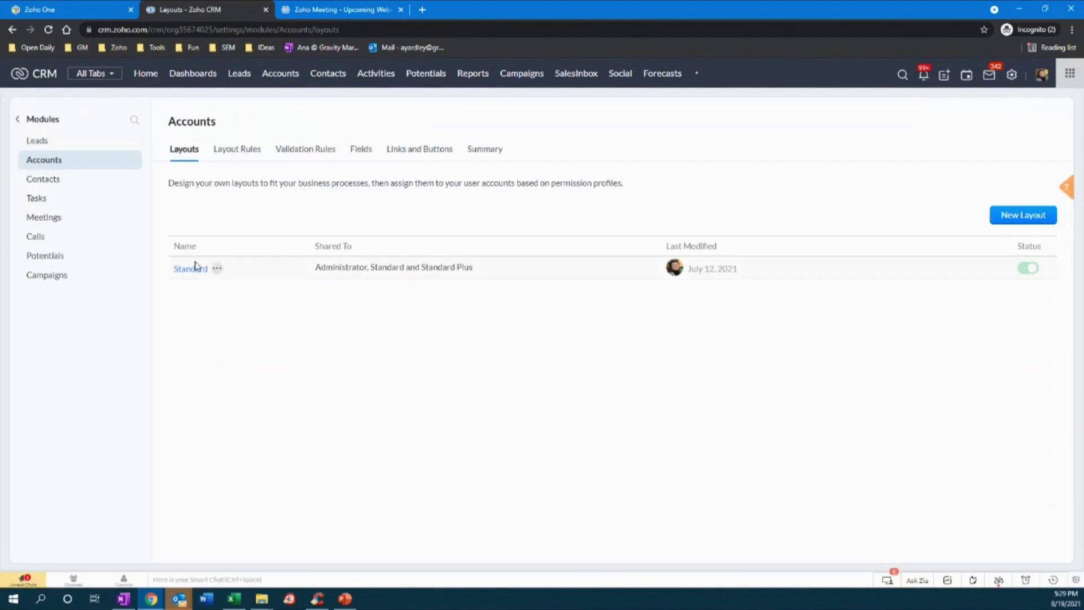
click(198, 269)
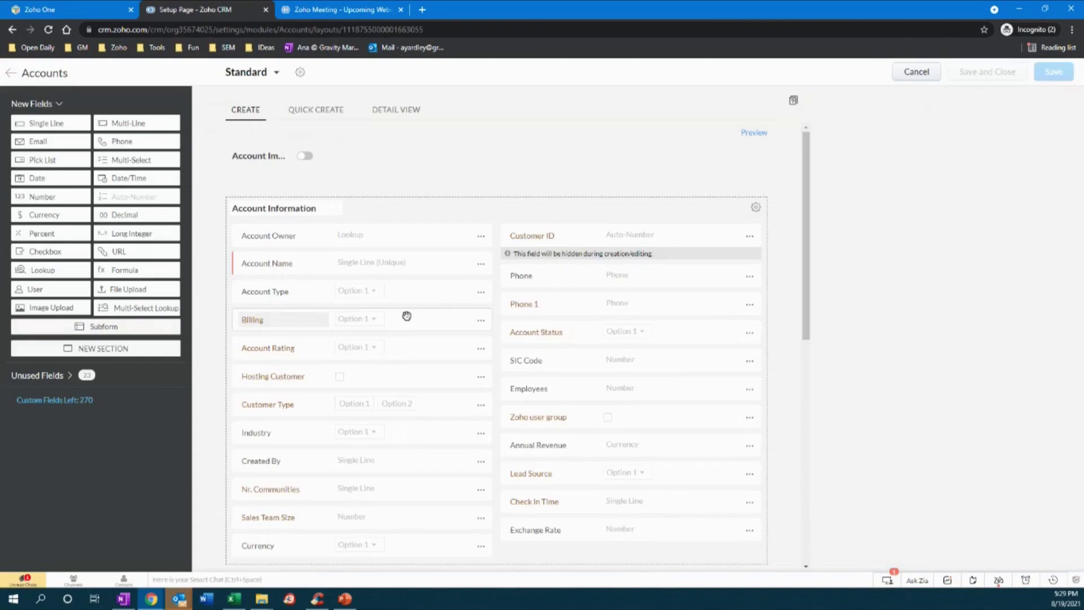
- Toggle Account Name's duplicate-values setting back to disallowed and start a validation rule for it
click(481, 264)
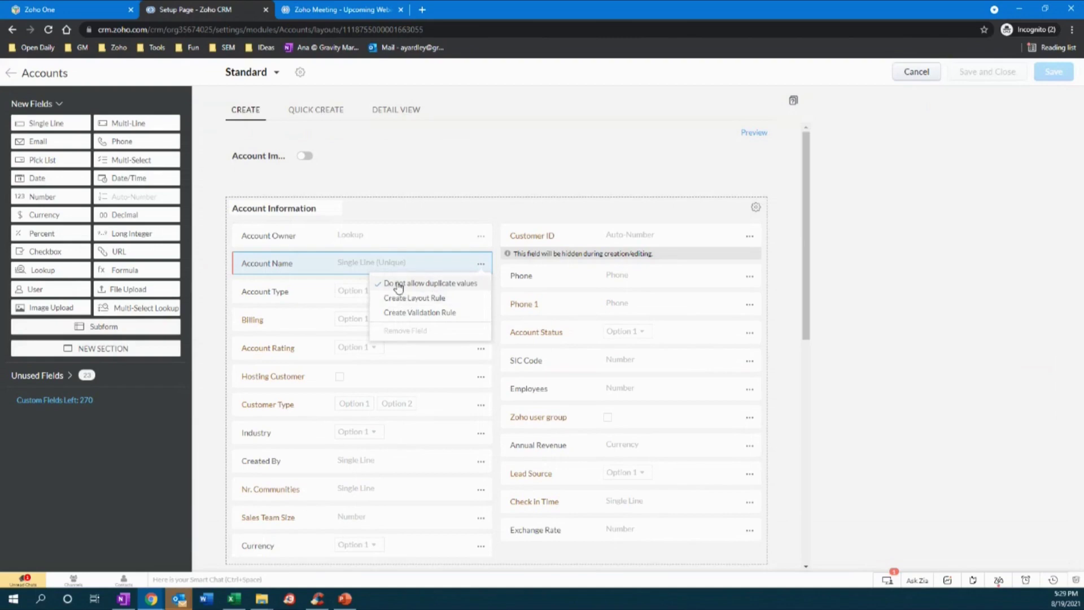
click(847, 297)
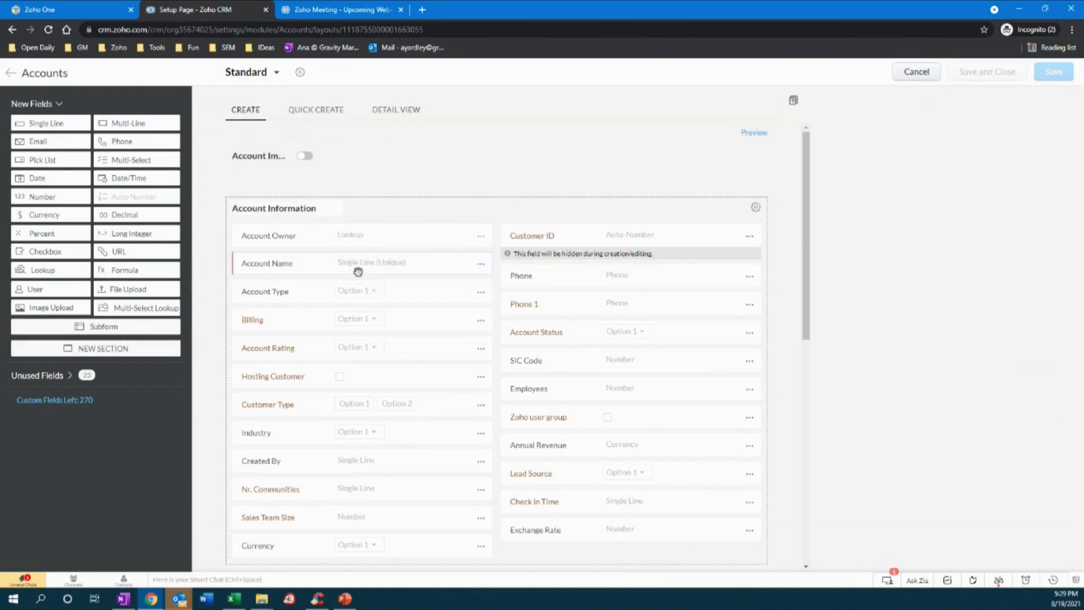
click(480, 265)
click(464, 283)
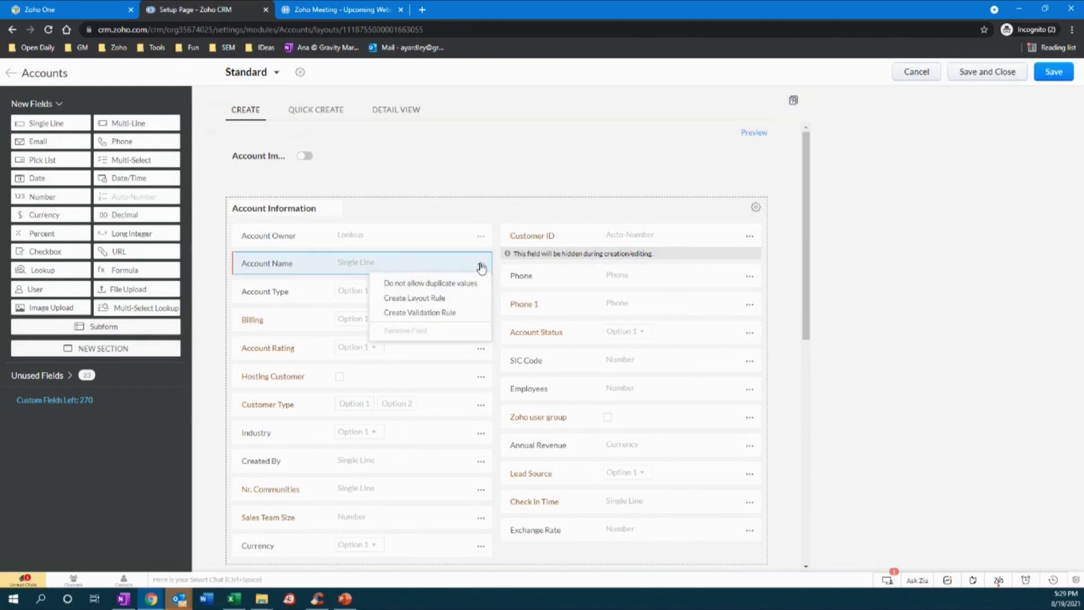
click(879, 276)
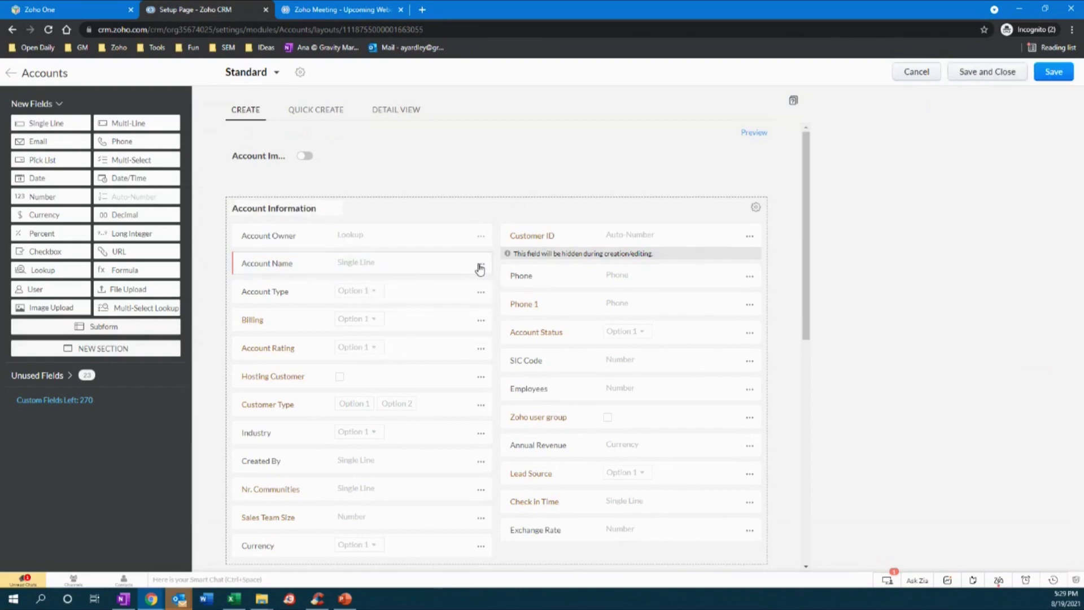
click(480, 266)
click(426, 286)
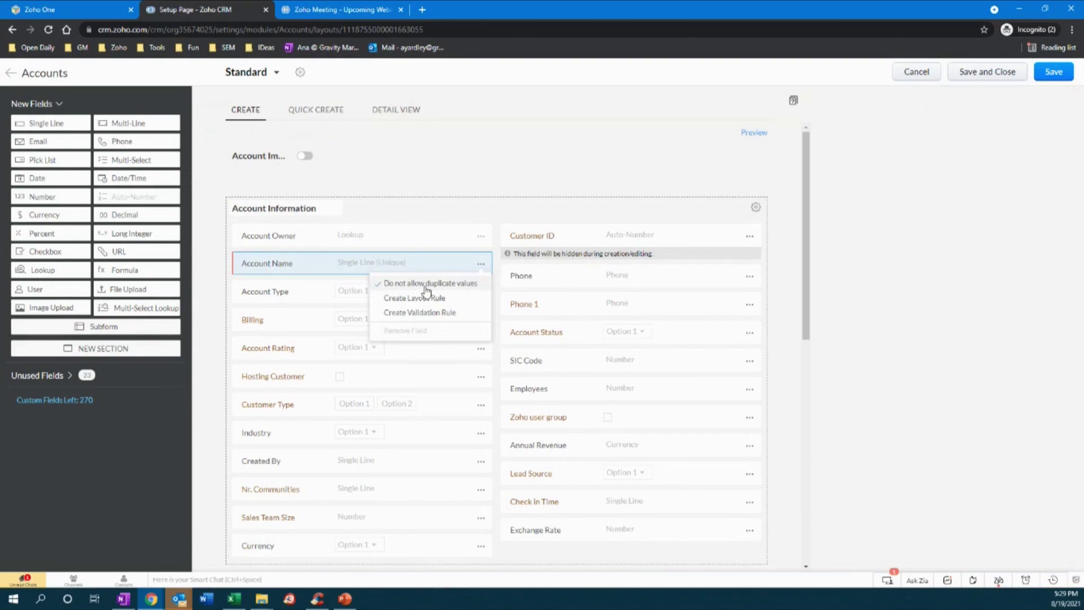
scroll(420, 209, down, 2)
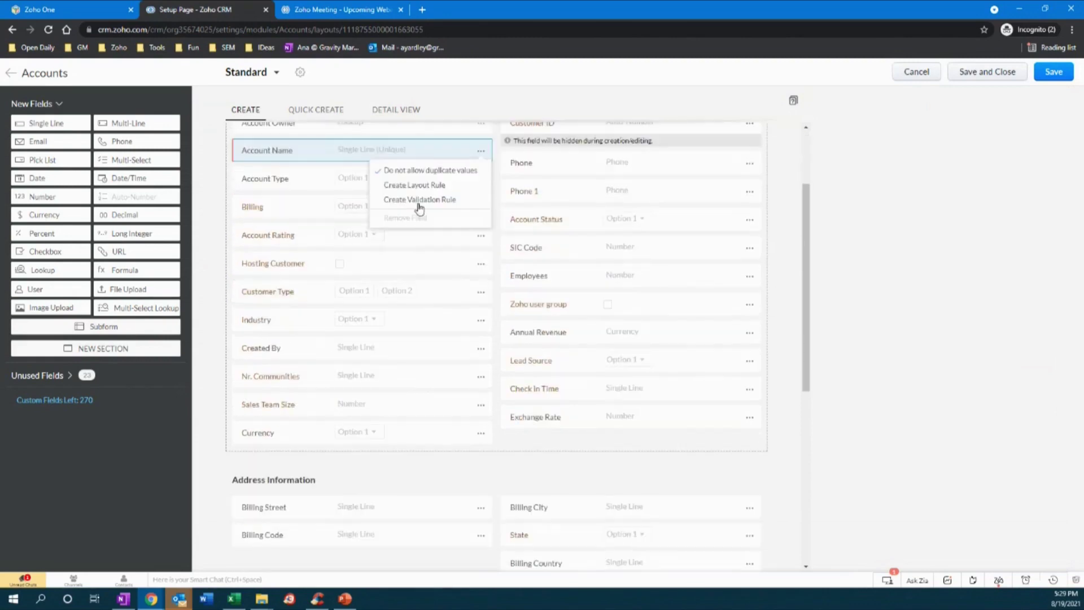
click(426, 200)
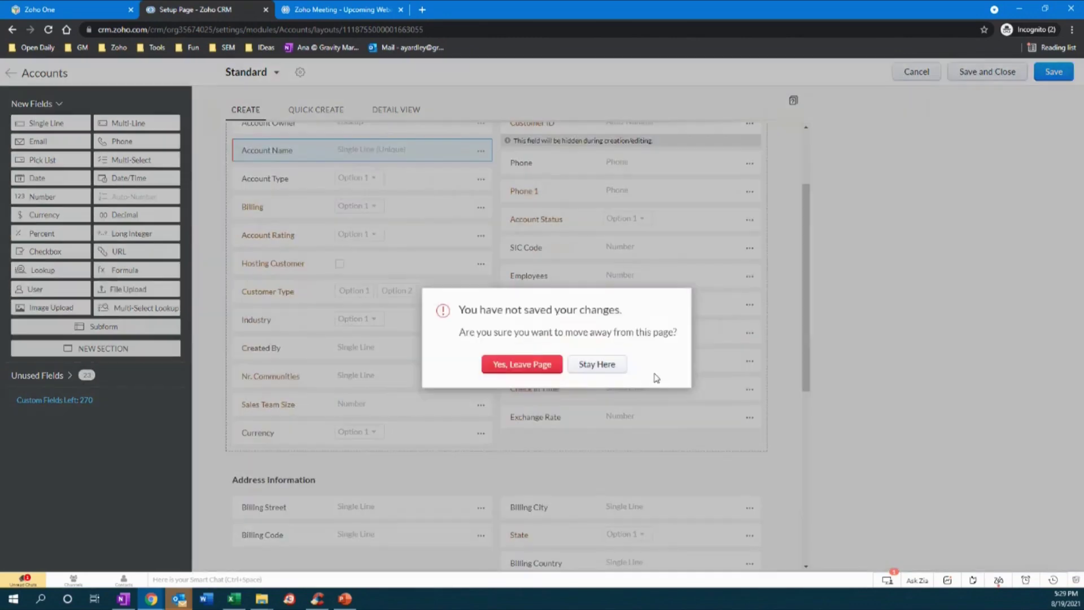
- Leave the layout unsaved and cancel the Create Validation Rule dialog
click(544, 365)
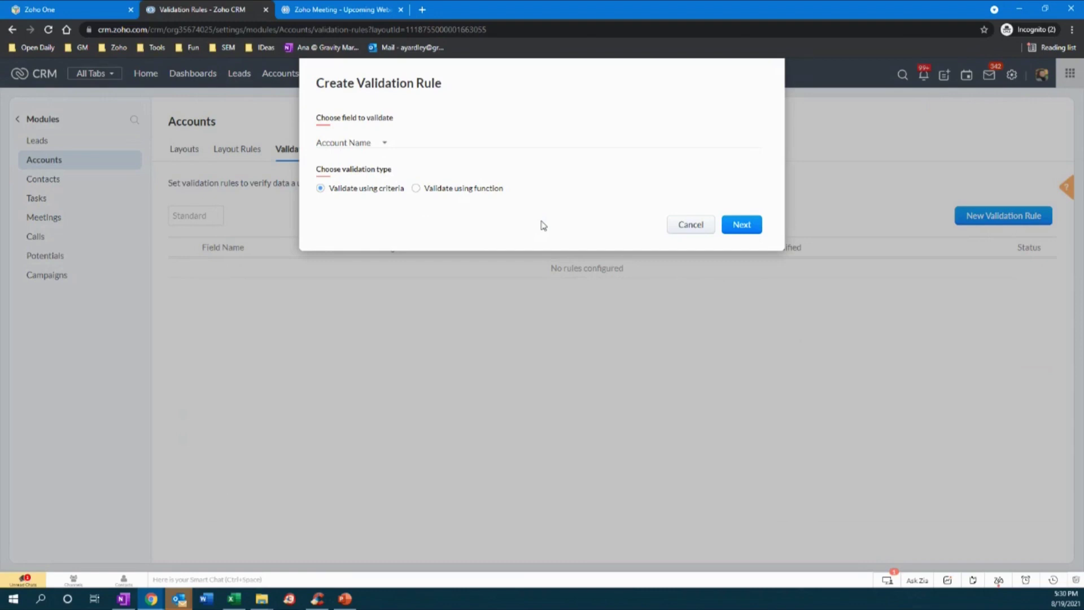
click(690, 224)
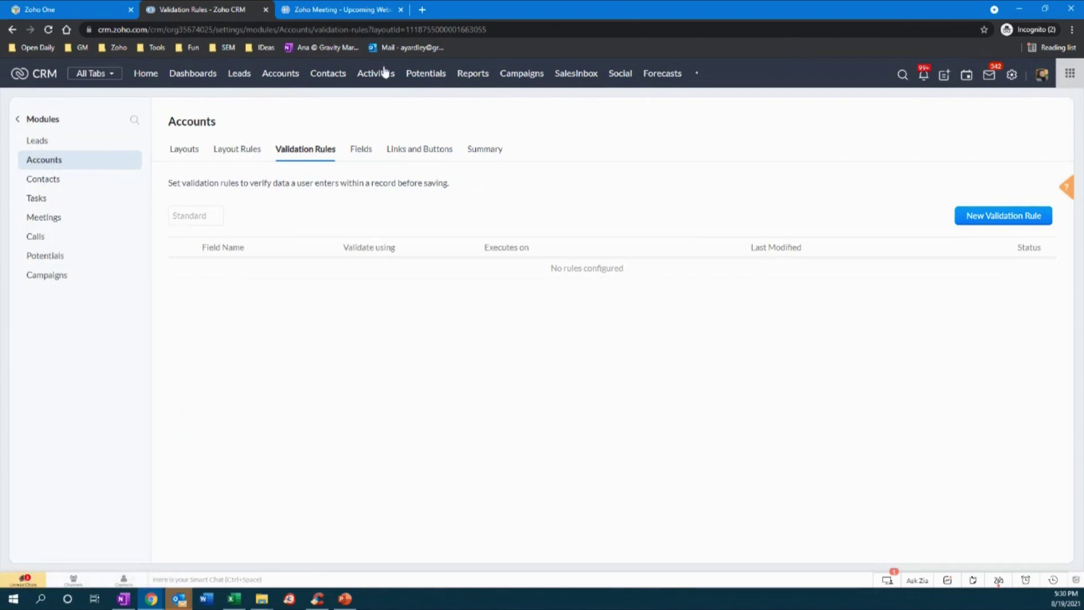
- Return to the Accounts list of 18955 records
click(285, 74)
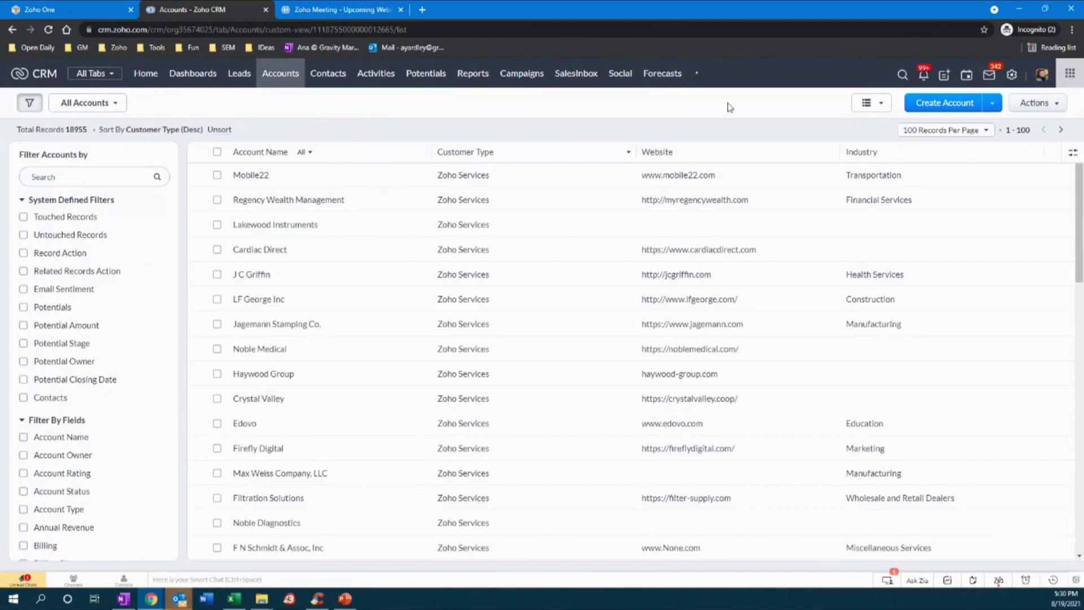
- Open the Mobile22 account record and review its details and Member Accounts related list
click(252, 176)
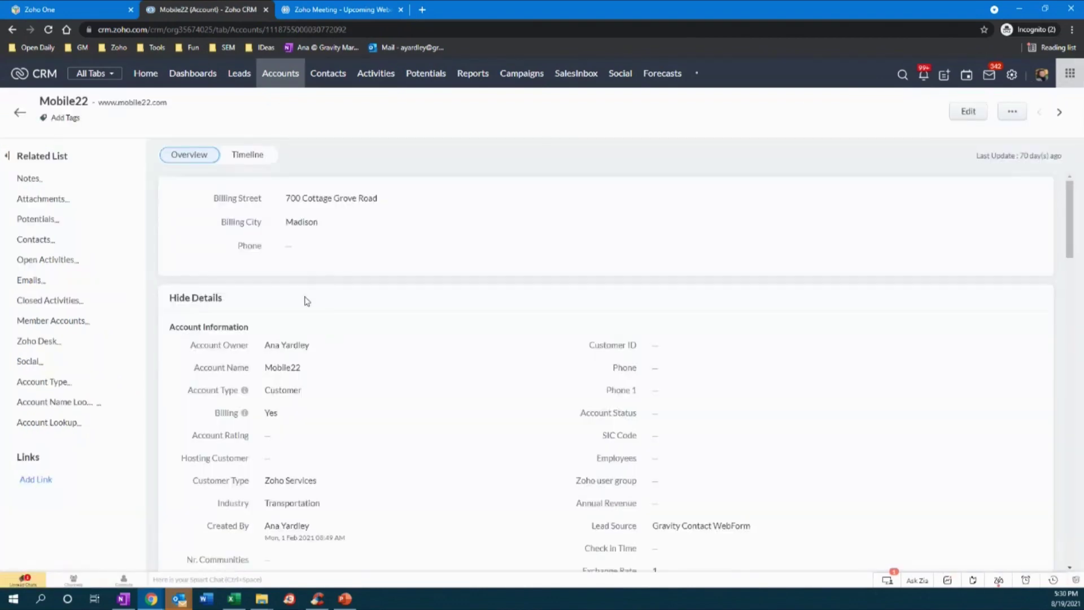
scroll(363, 514, down, 2)
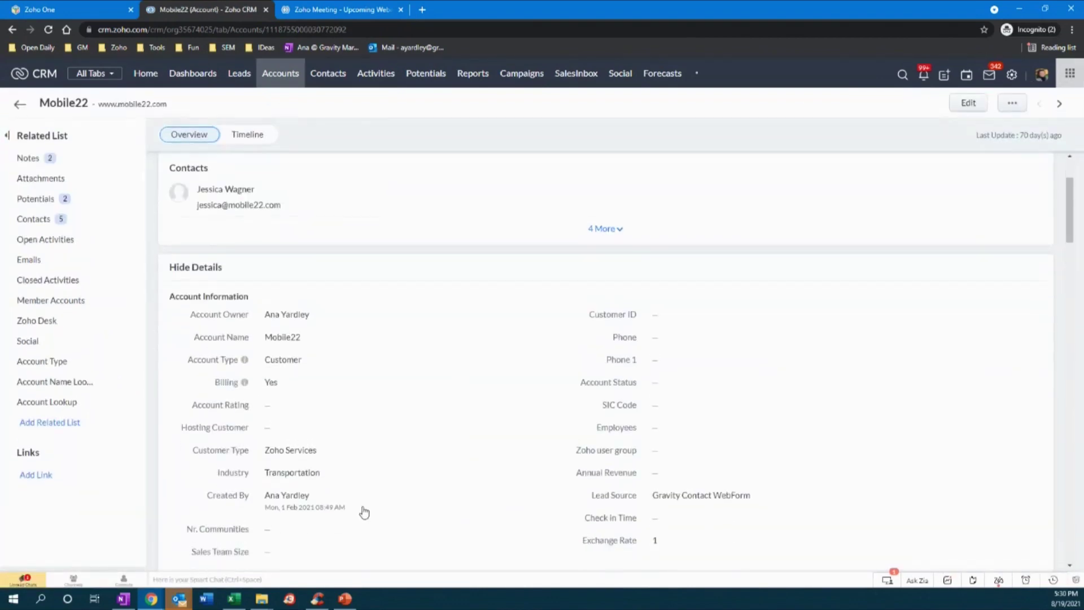
scroll(364, 511, down, 3)
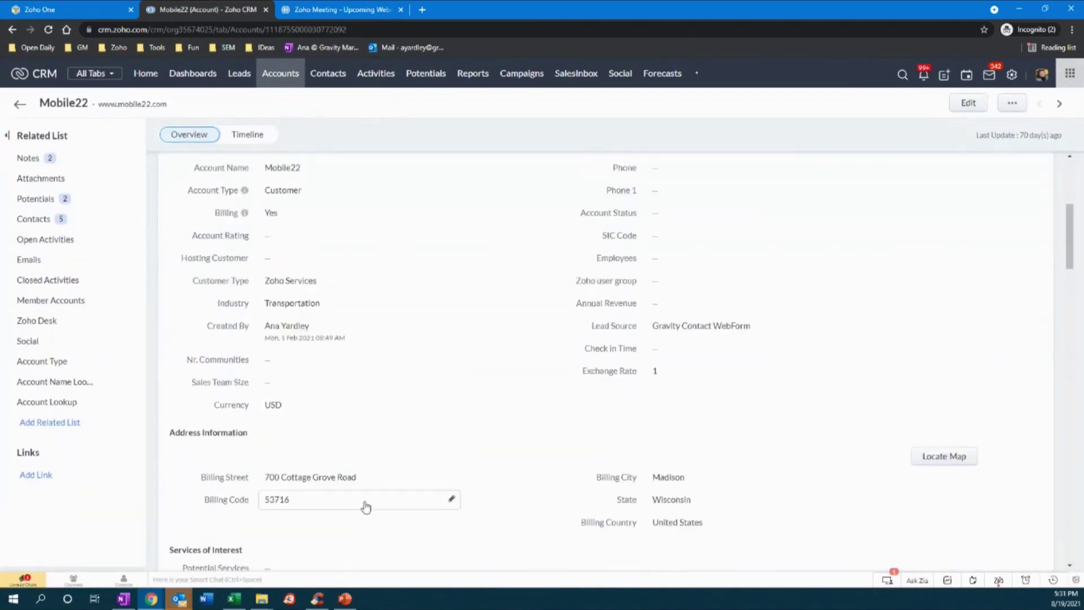
click(76, 306)
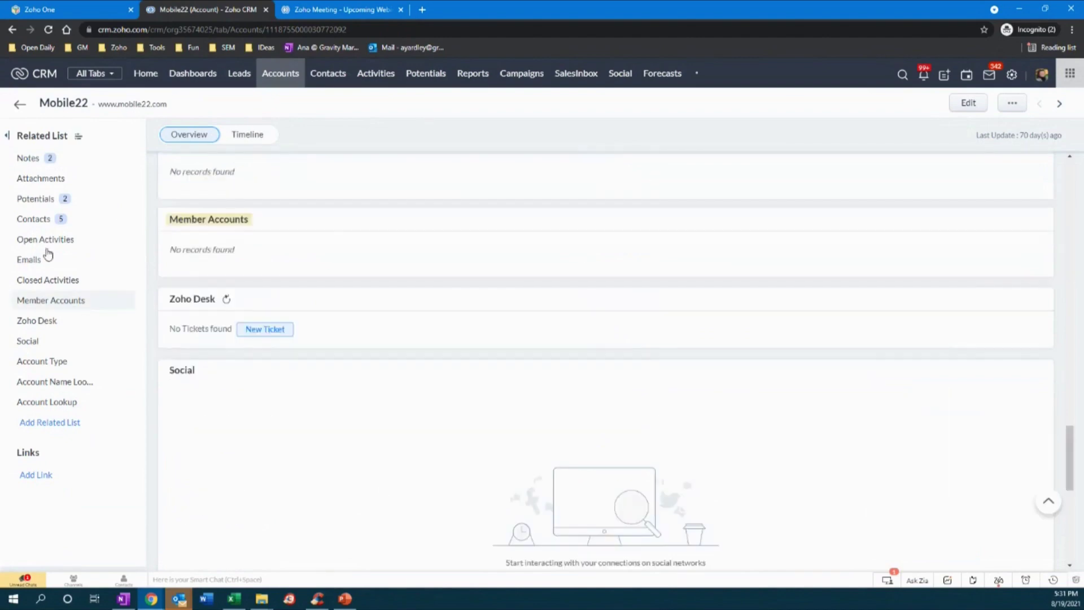
scroll(370, 233, up, 15)
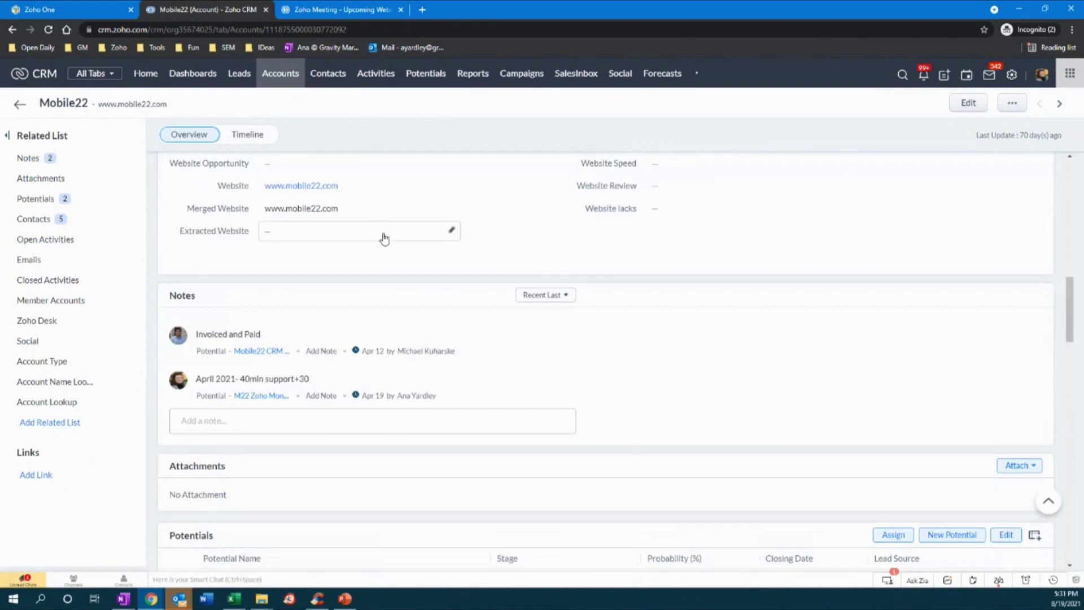
scroll(379, 237, up, 10)
scroll(362, 237, up, 2)
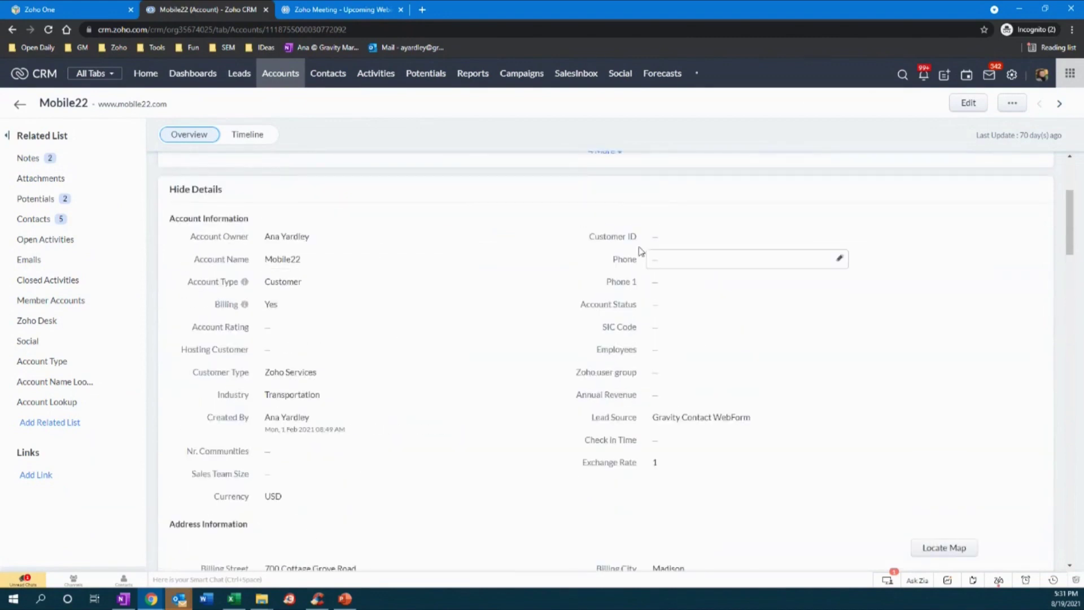
scroll(706, 283, up, 1)
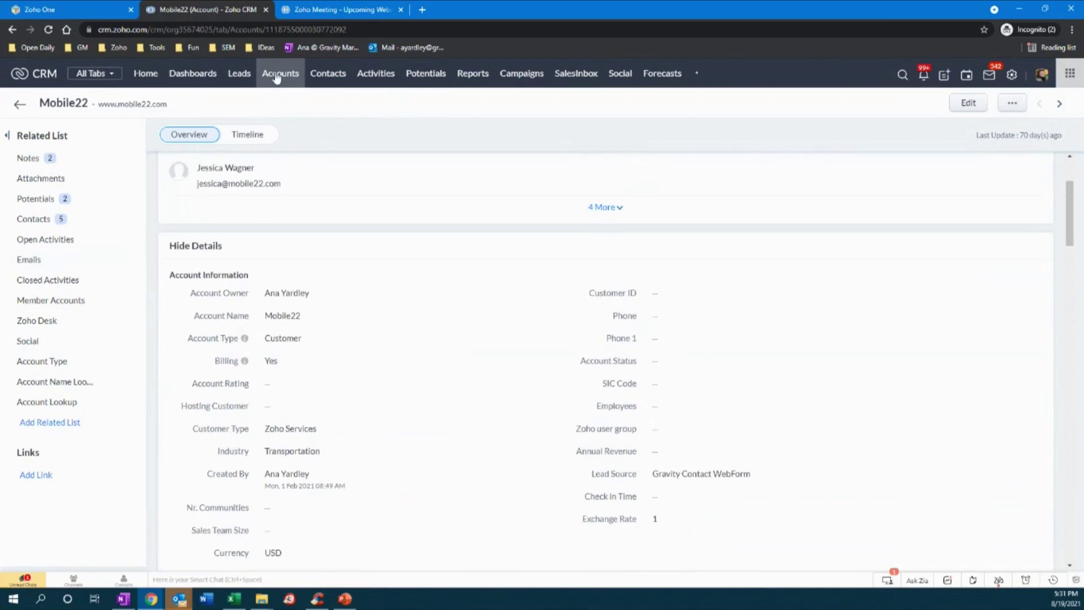
- Quick-create an account 'Tropical Tan - Parent Account' with Account Type Prospect and save it
click(944, 75)
click(973, 115)
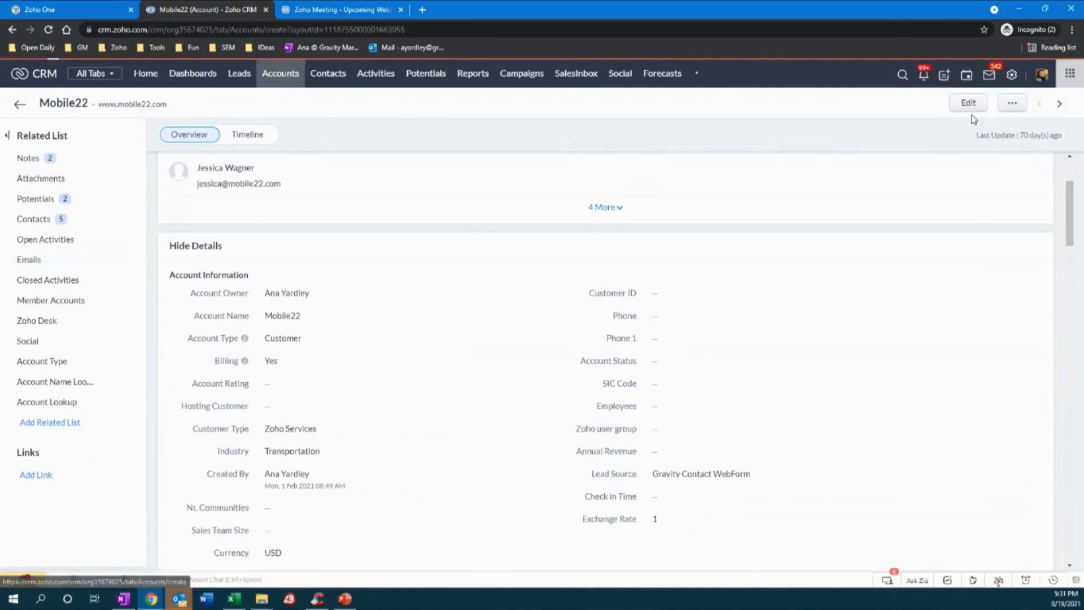
click(158, 212)
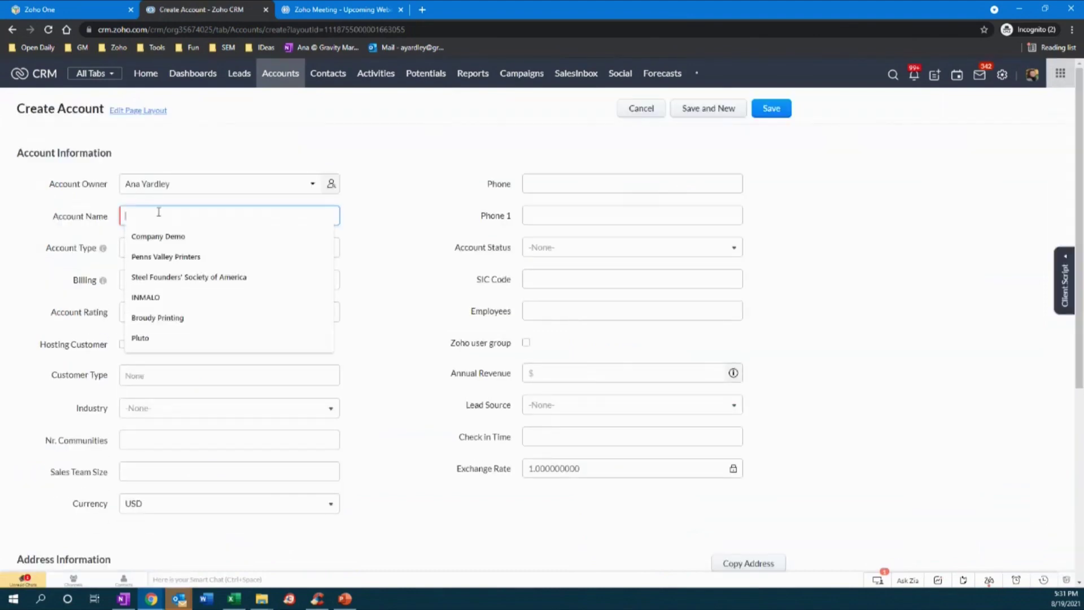
text(Tro)
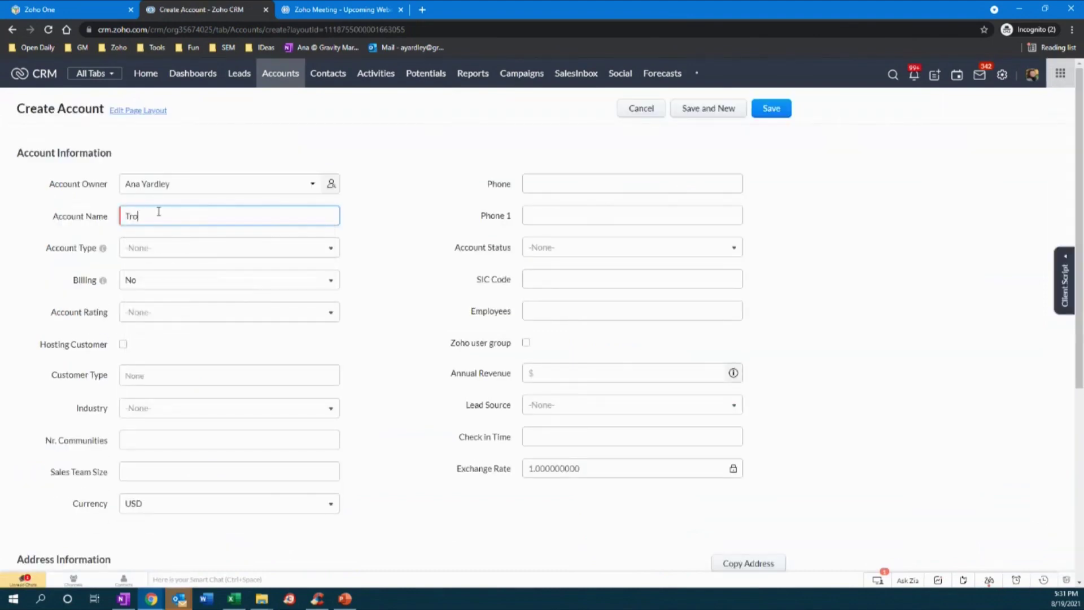
text(pical Tan - Parent Account)
click(271, 259)
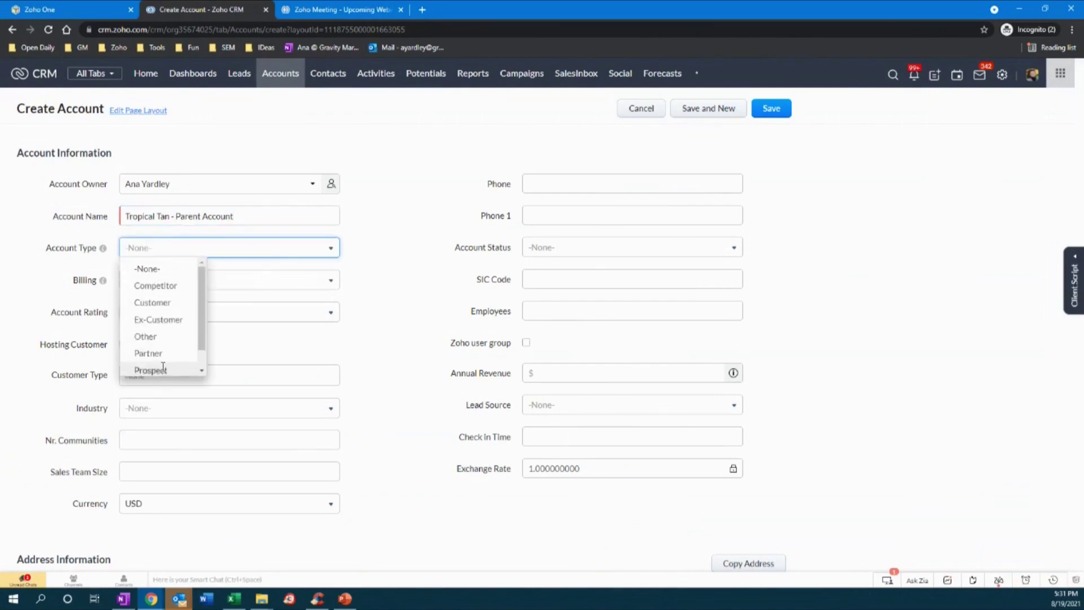
click(163, 368)
click(783, 109)
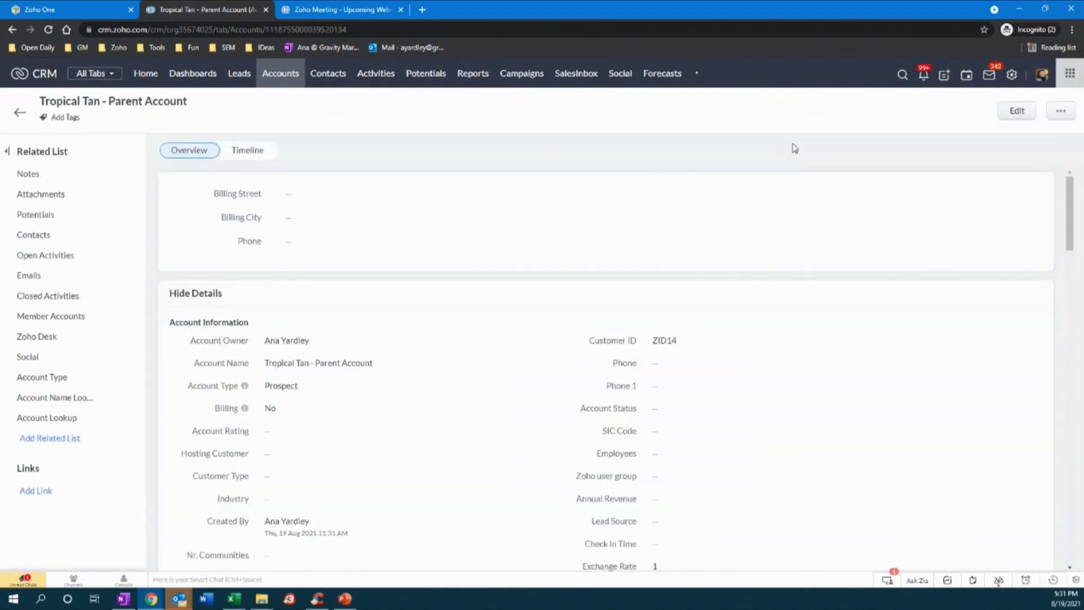
click(294, 366)
click(492, 364)
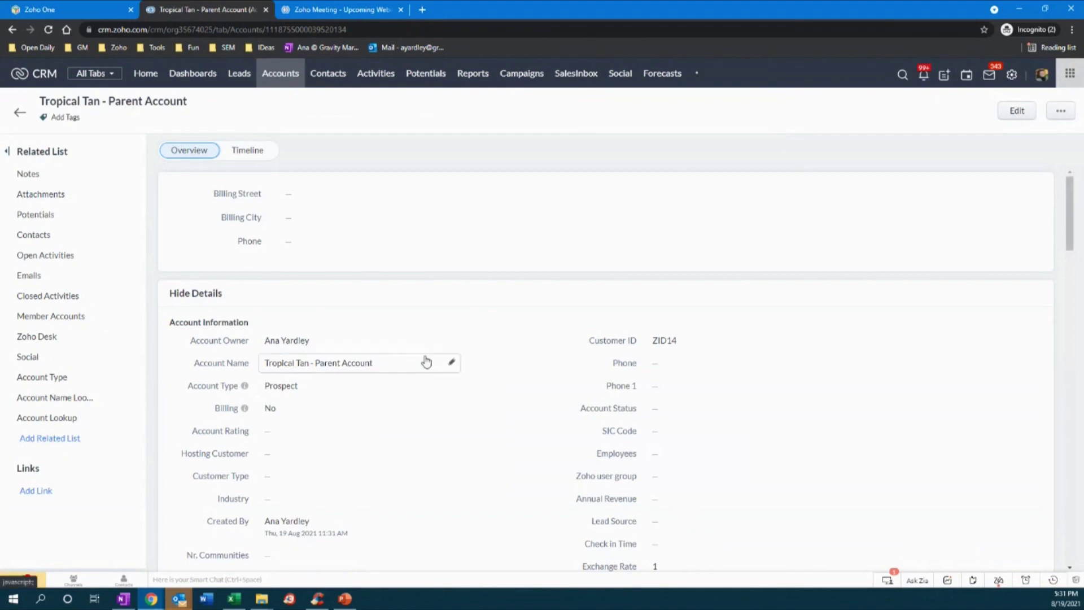
click(85, 318)
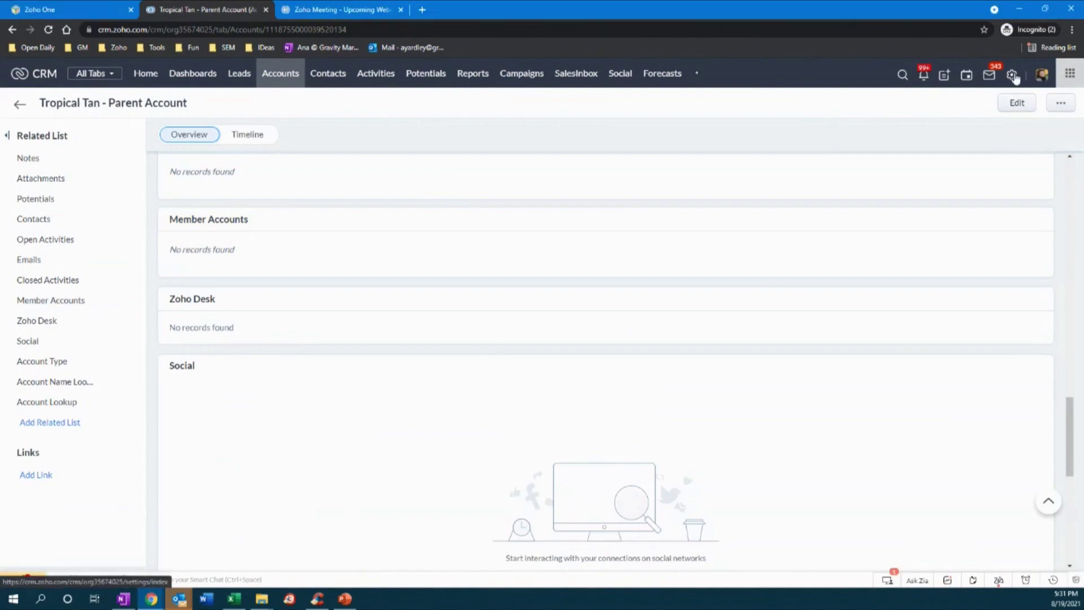
scroll(283, 288, up, 10)
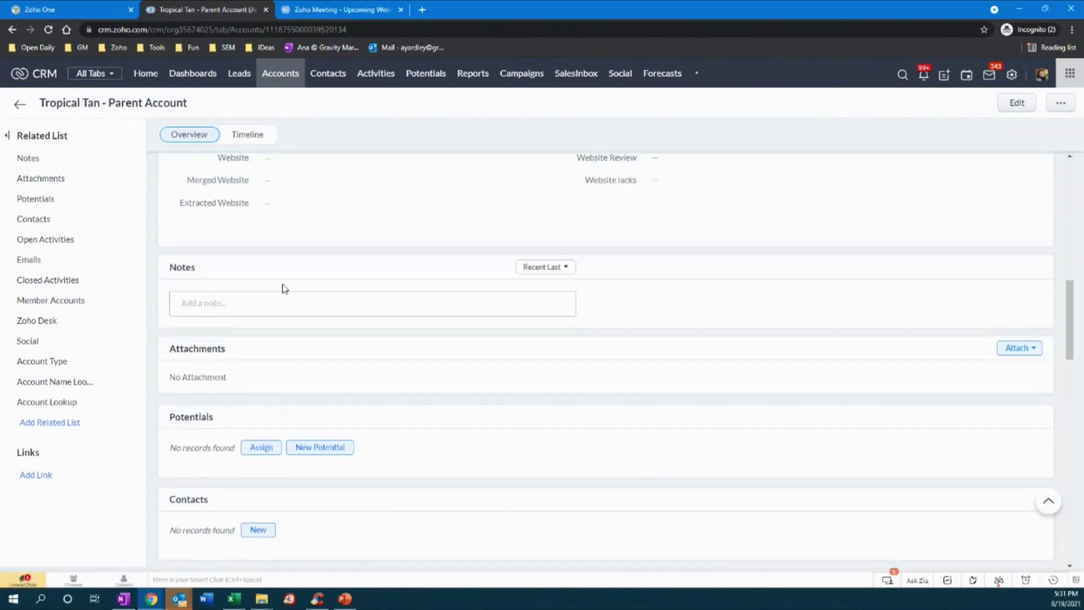
key(ctrl+f)
text(parent)
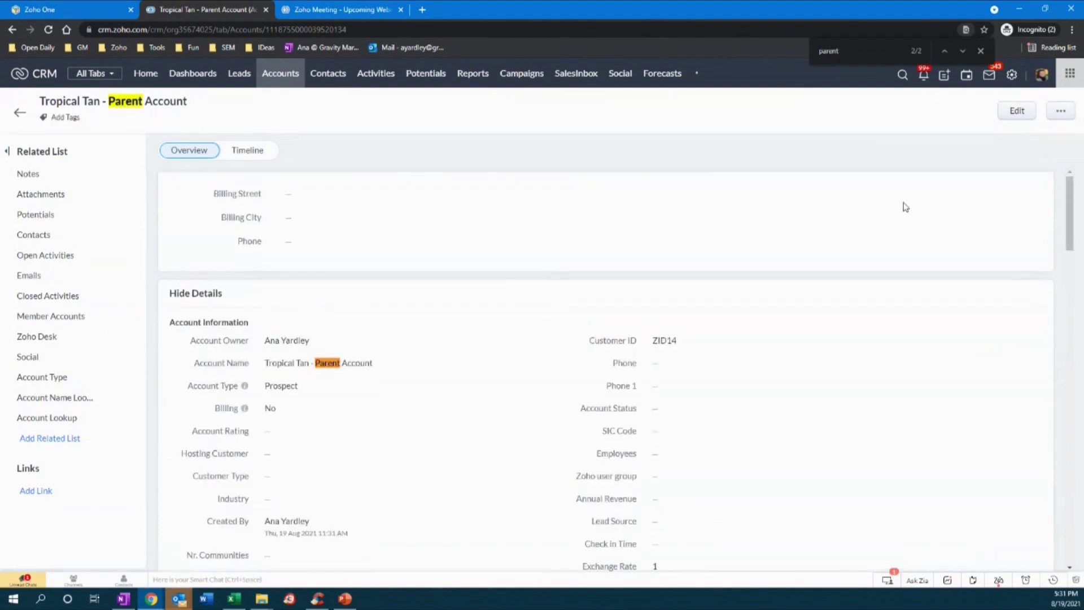
click(963, 49)
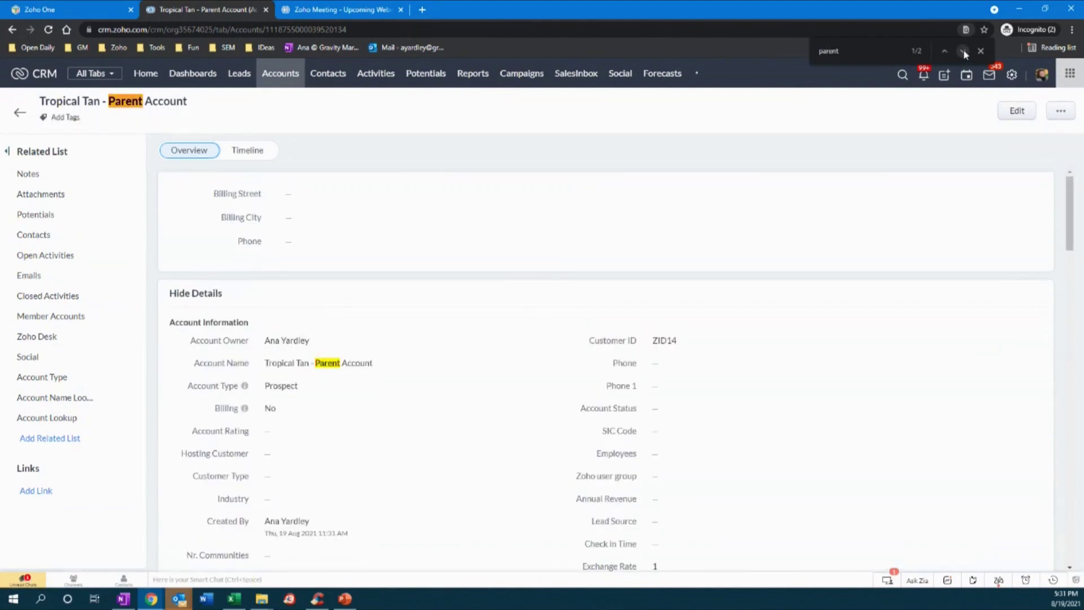
click(964, 49)
click(981, 51)
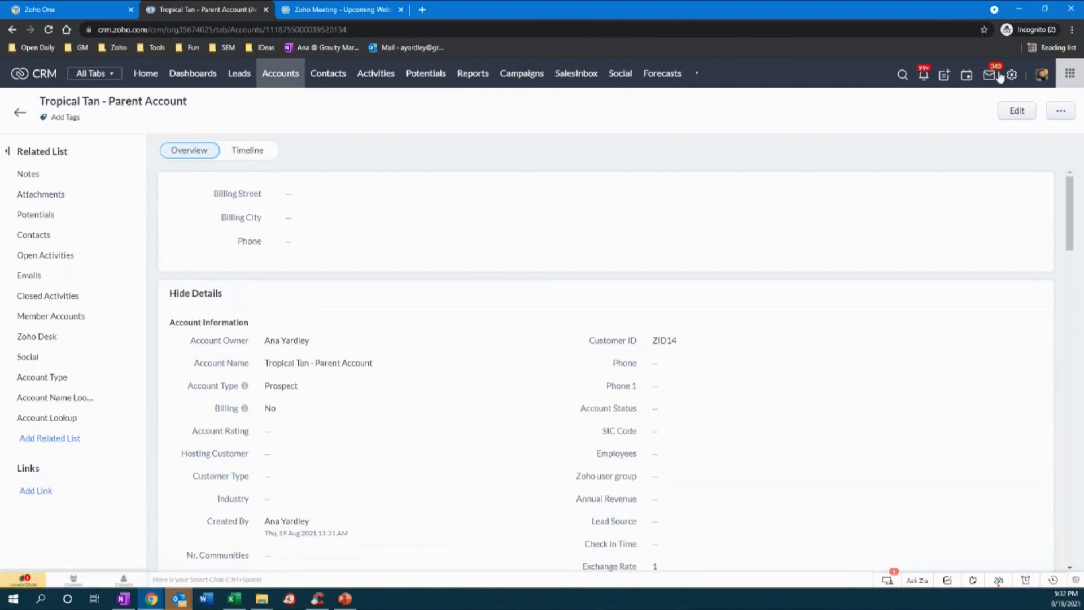
click(51, 34)
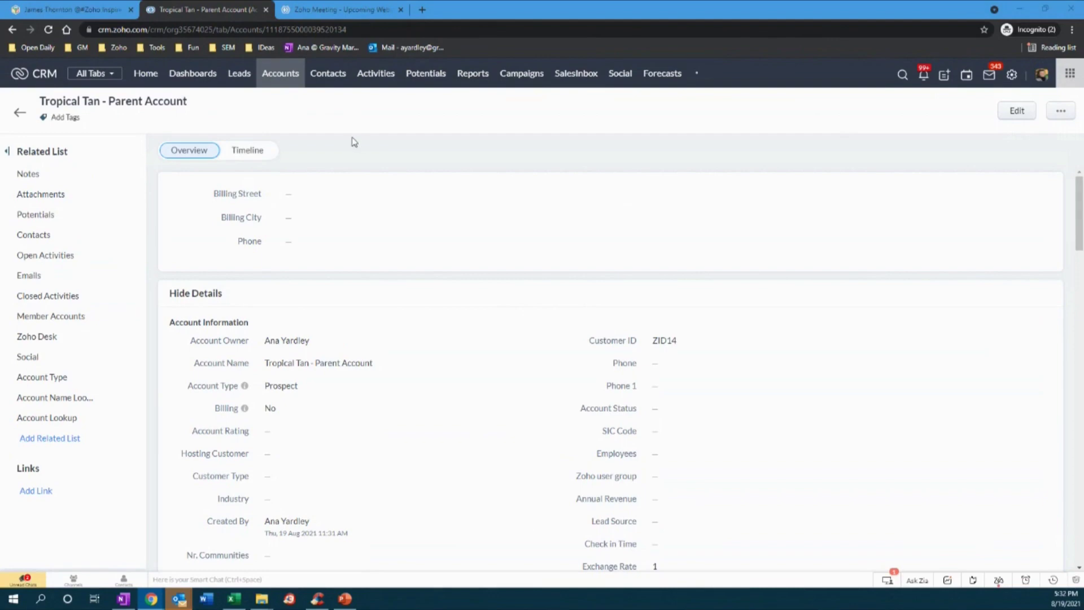
- Show all Gravity Marketing workspace apps in Zoho One, then bring the PowerPoint slide back
click(27, 9)
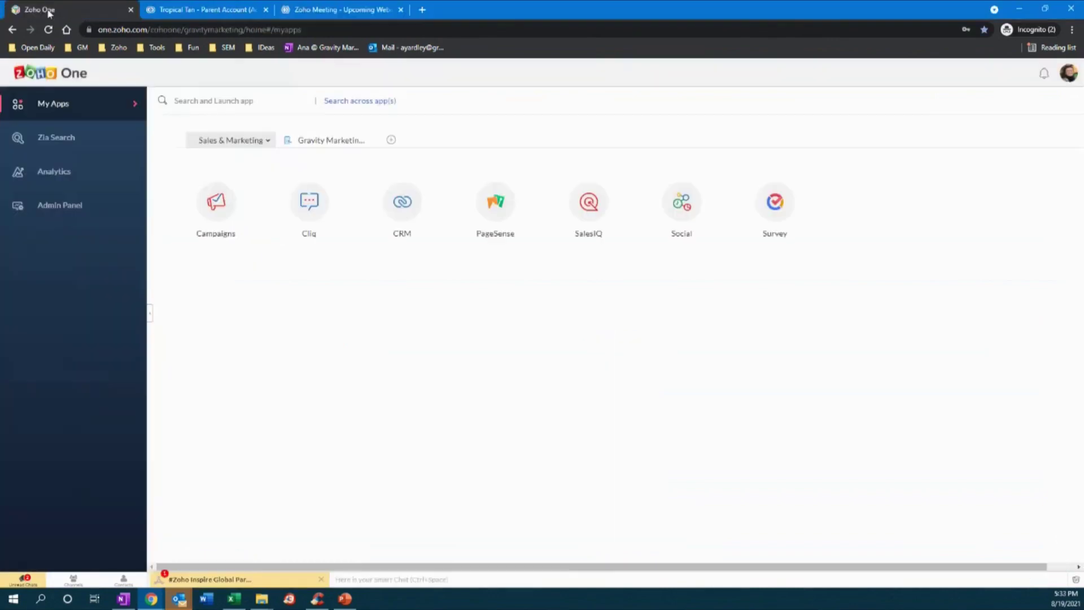
click(341, 139)
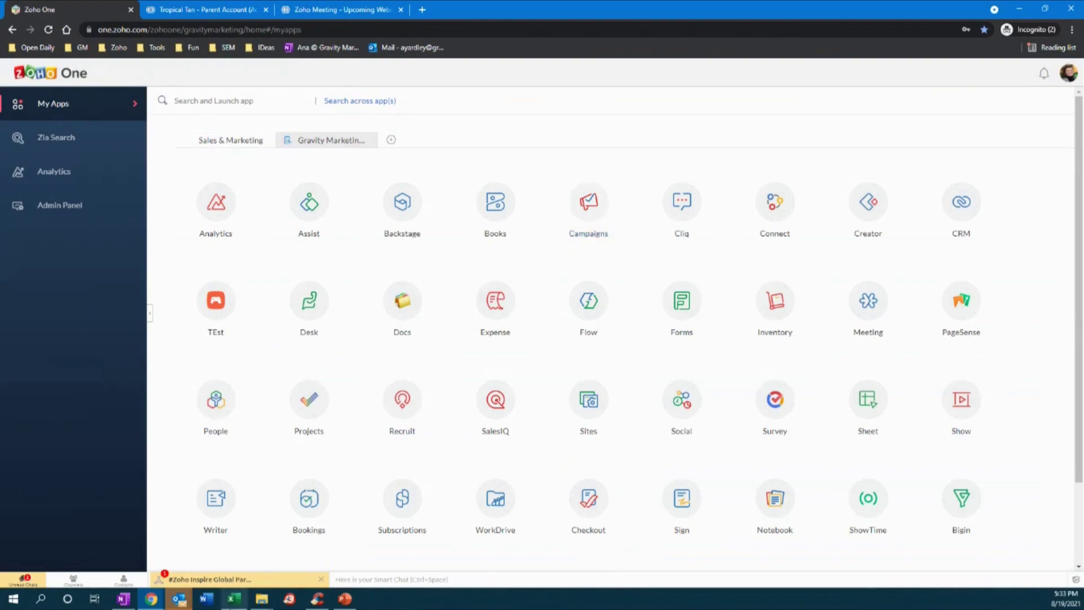
click(345, 599)
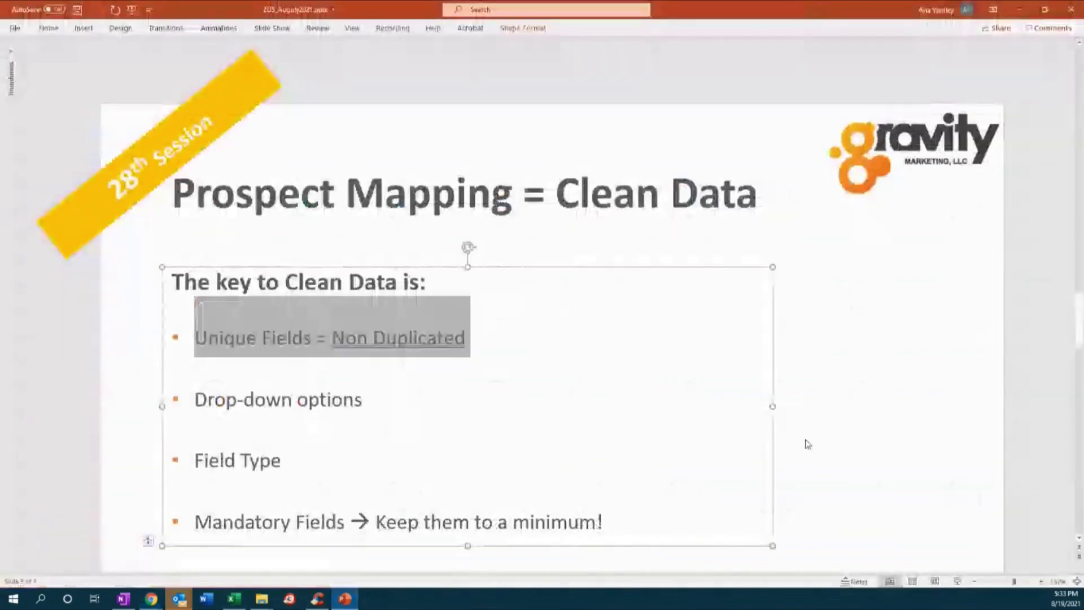
- Highlight the 'Field Type' bullet on the Prospect Mapping slide, then minimise PowerPoint
click(814, 420)
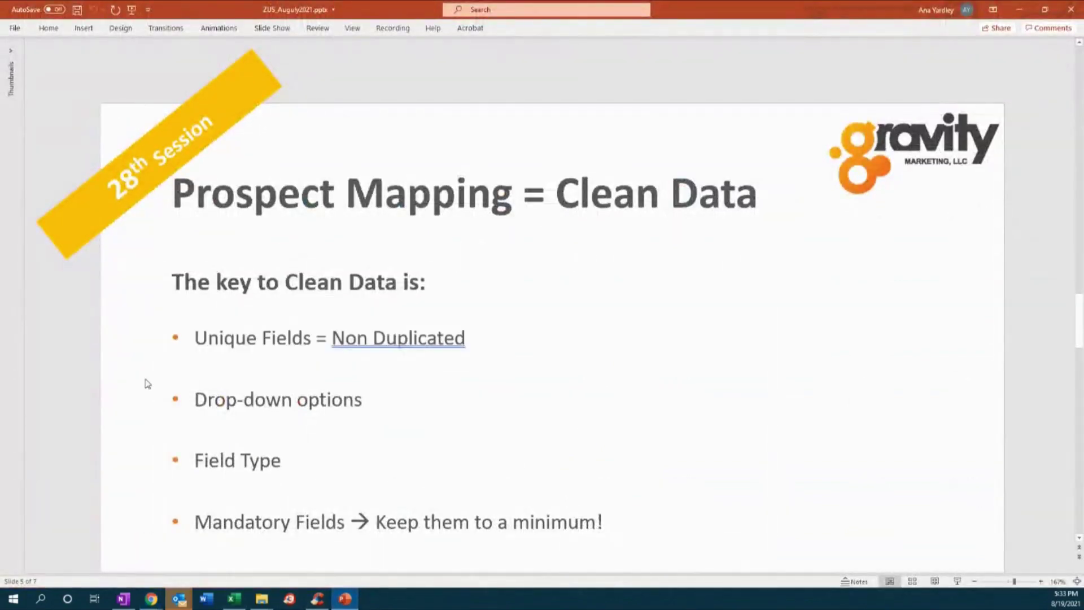
click(197, 344)
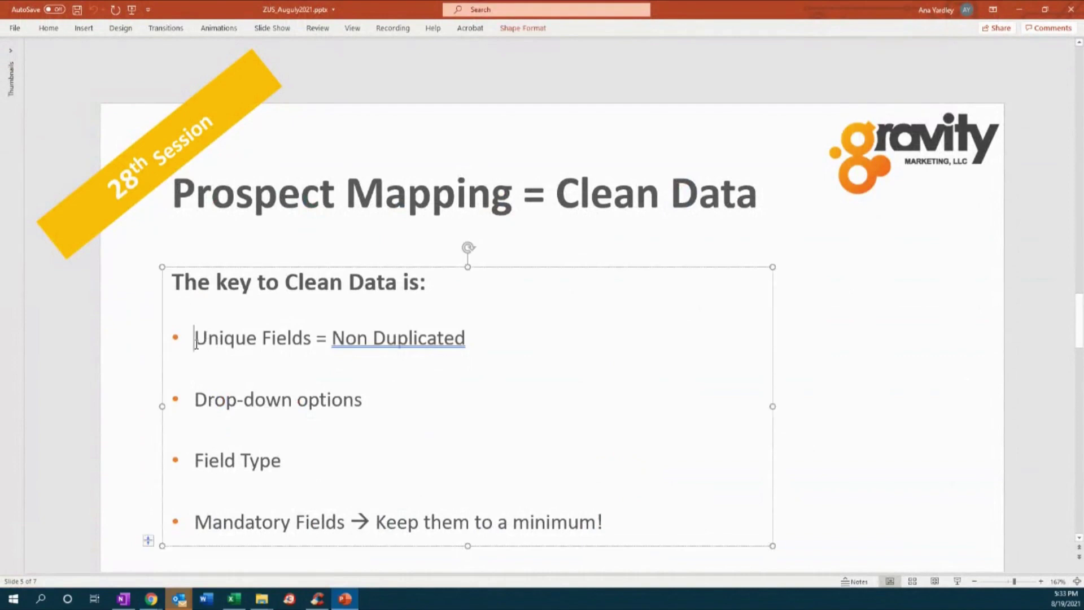
click(198, 402)
triple_click(276, 461)
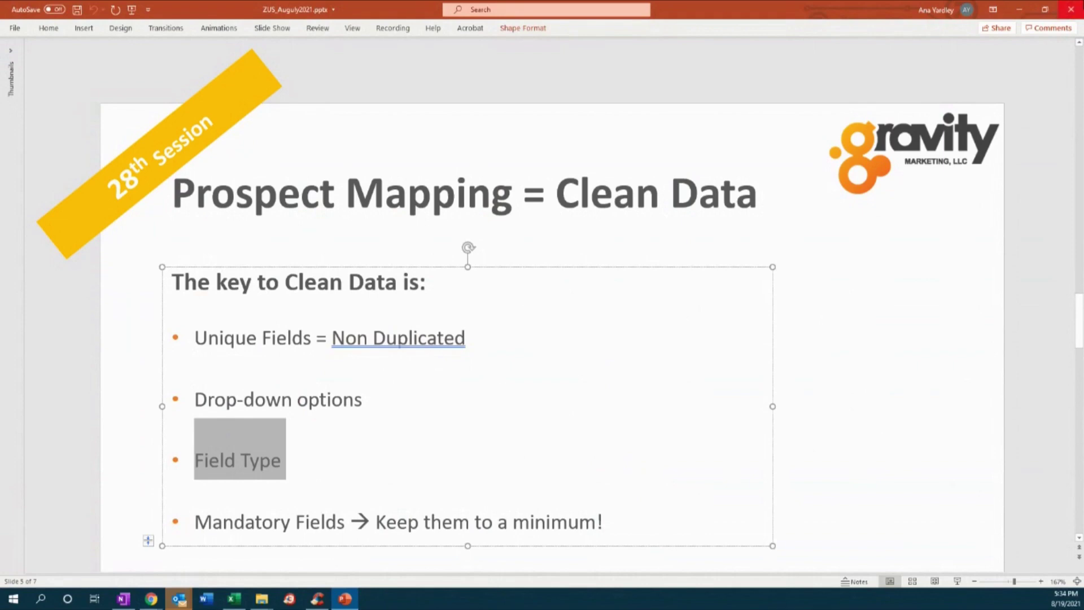
click(1019, 11)
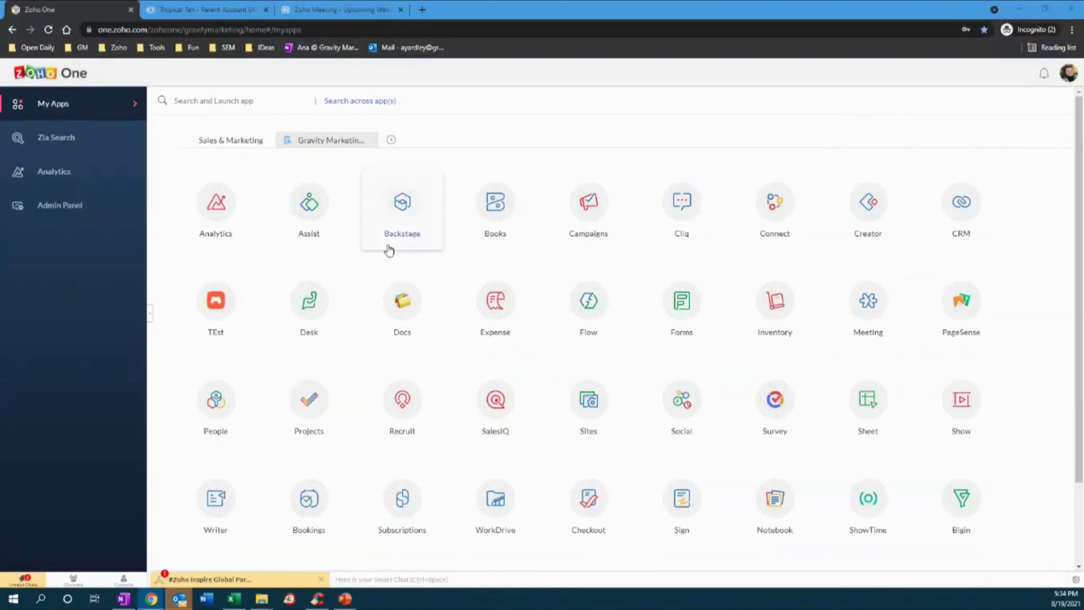
- Launch Zoho Campaigns from the Campaigns tile on the My Apps page
click(590, 208)
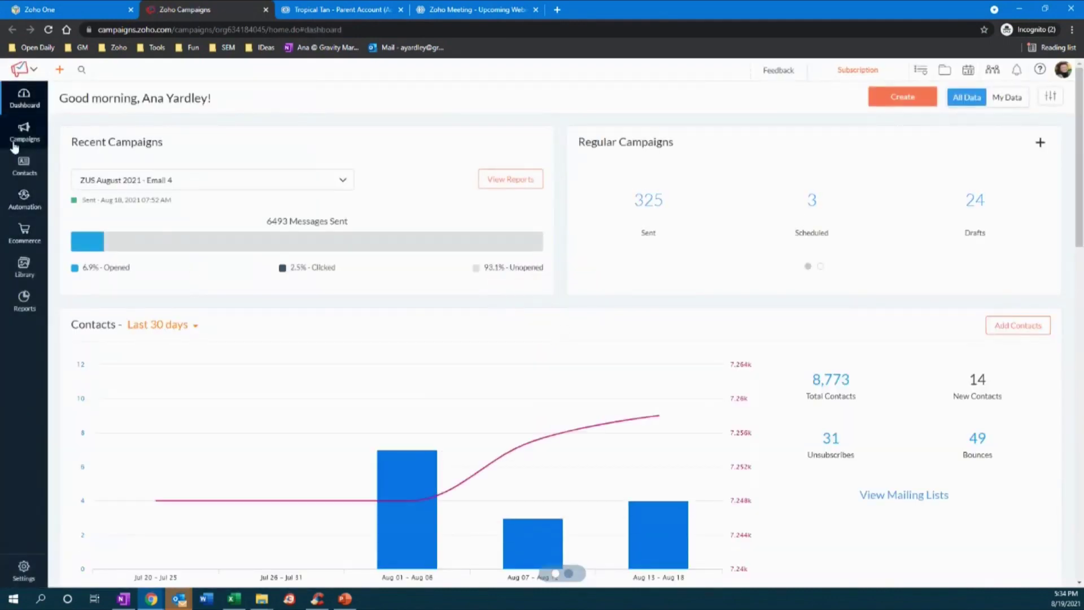
- Open the Create List form from Contacts > Manage Lists, then return to PowerPoint
mouse_move(27, 171)
click(77, 188)
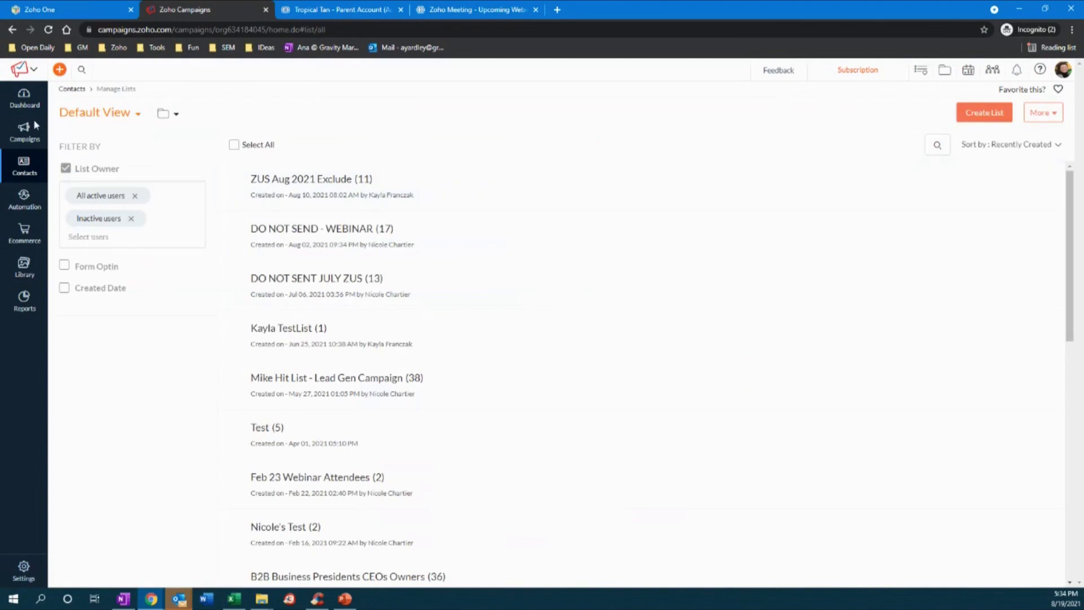
mouse_move(23, 165)
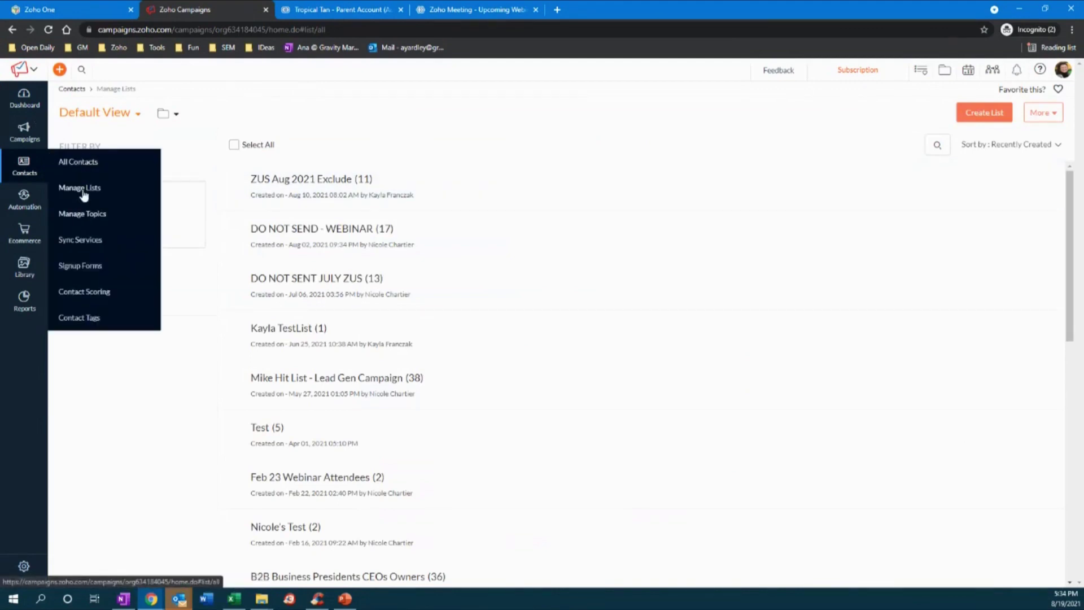
click(986, 116)
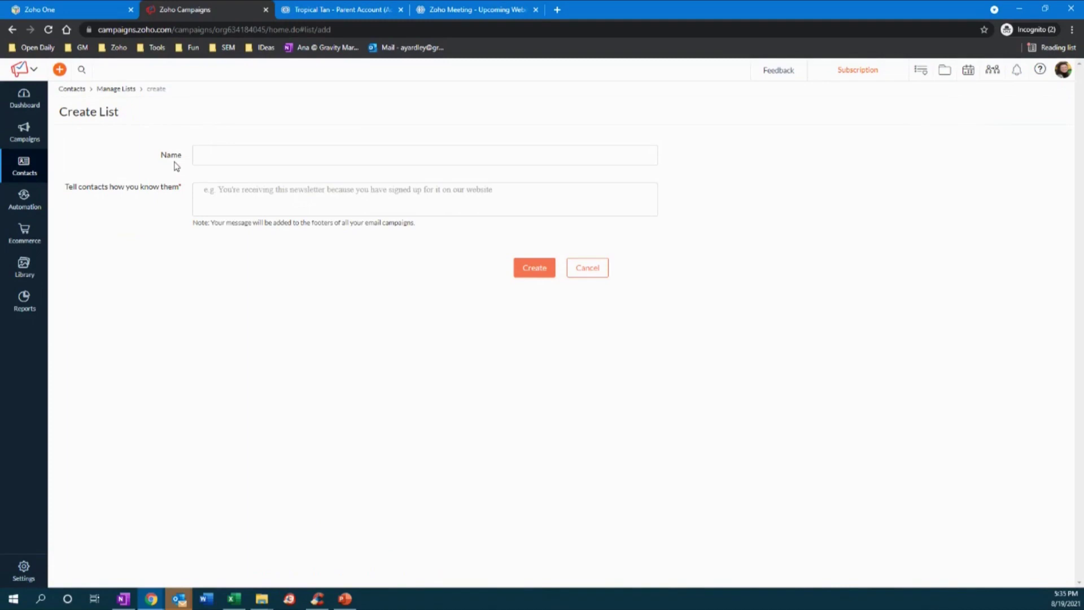
click(345, 599)
- Clear the Field Type highlight and advance to slide 7, 'Automation in Sales using Zoho CRM'
click(865, 411)
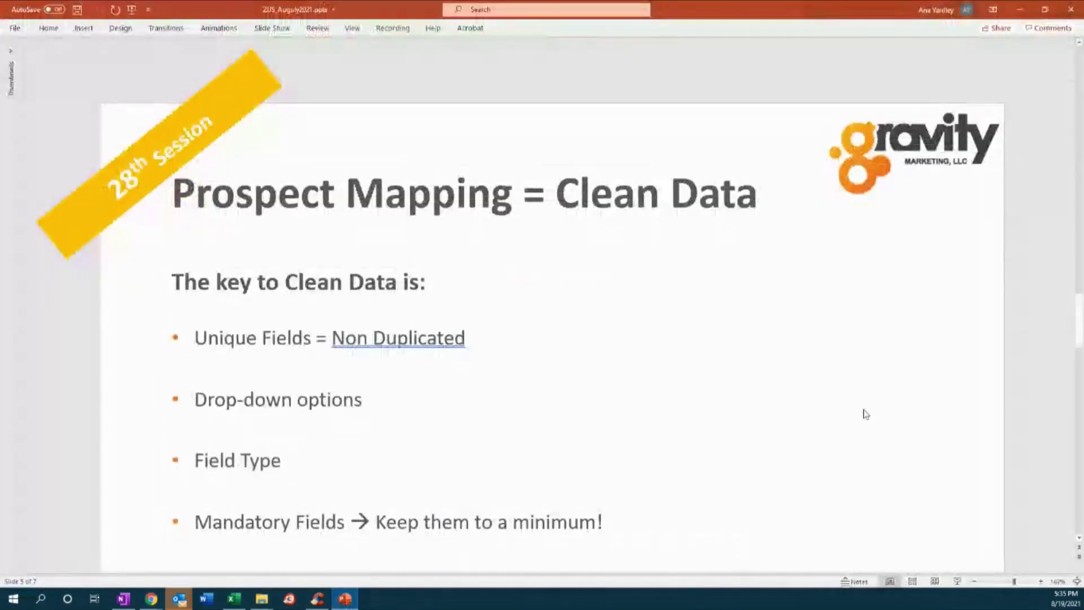
scroll(867, 412, down, 3)
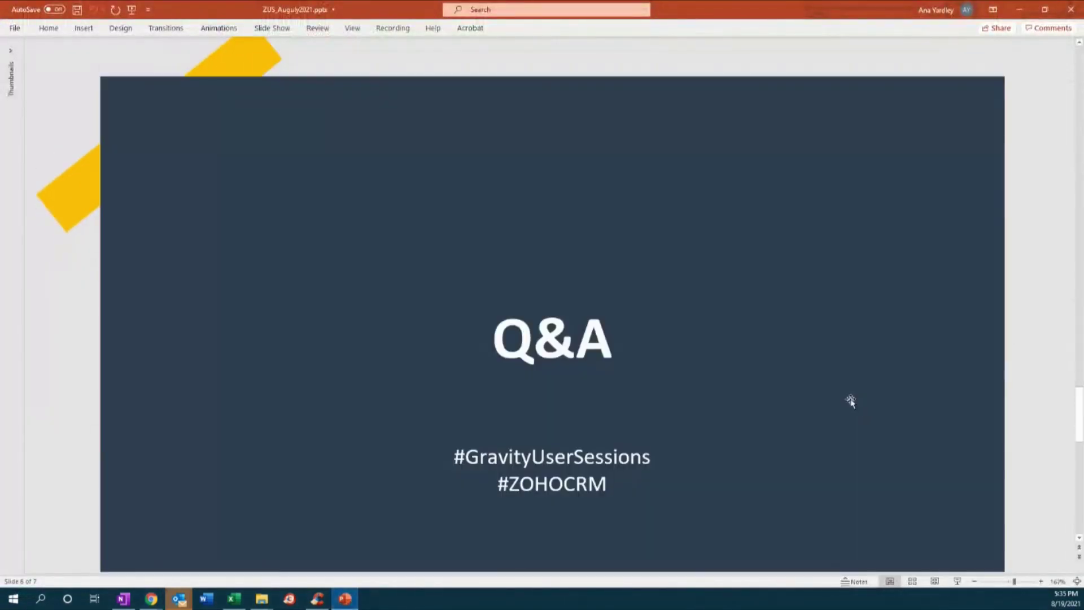
scroll(851, 401, down, 1)
scroll(736, 479, down, 4)
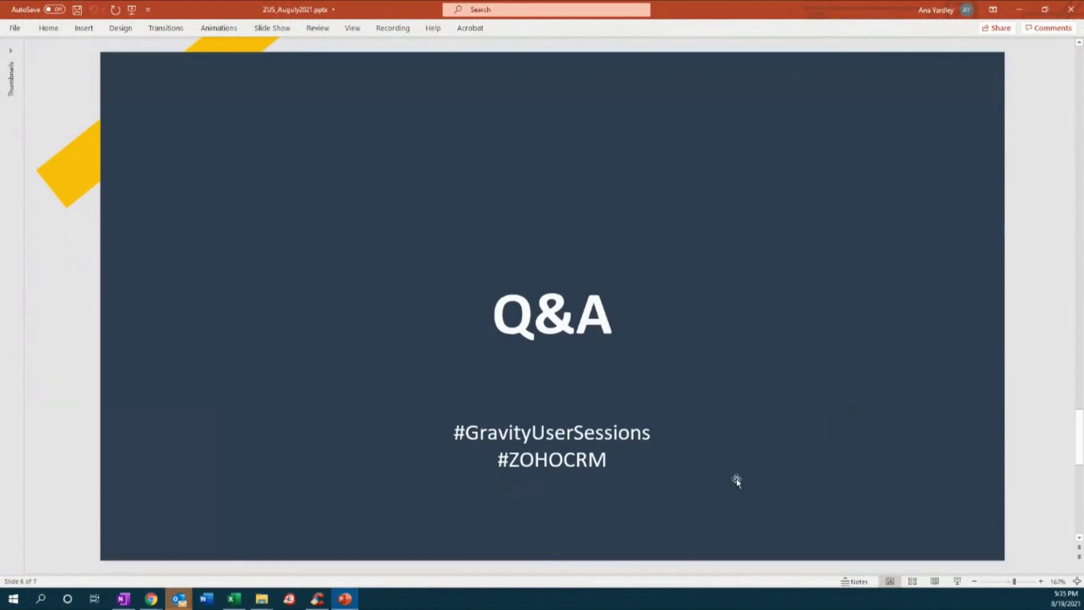
scroll(734, 479, down, 1)
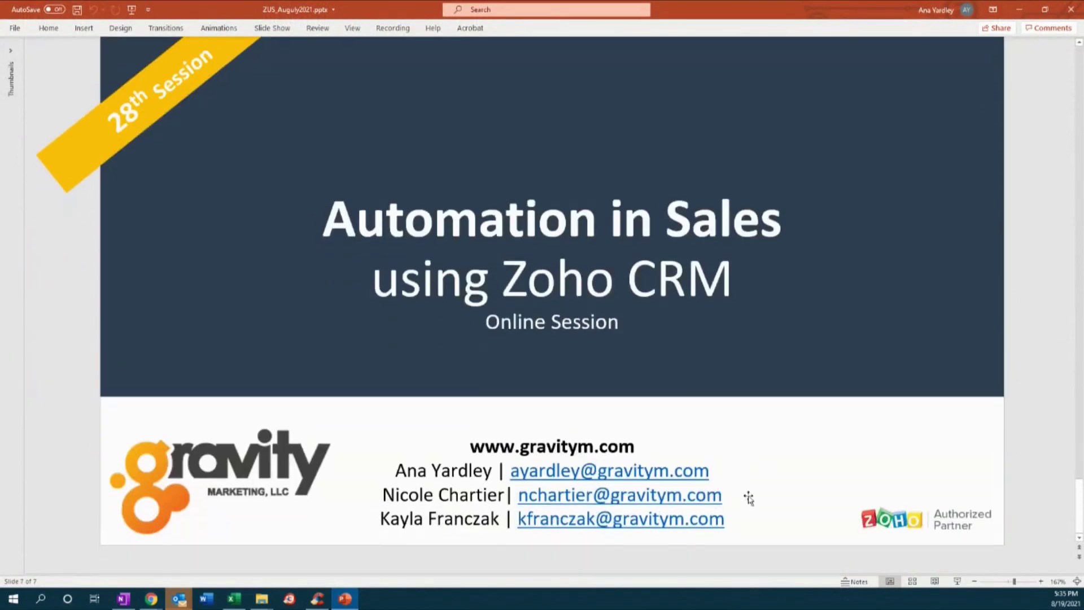